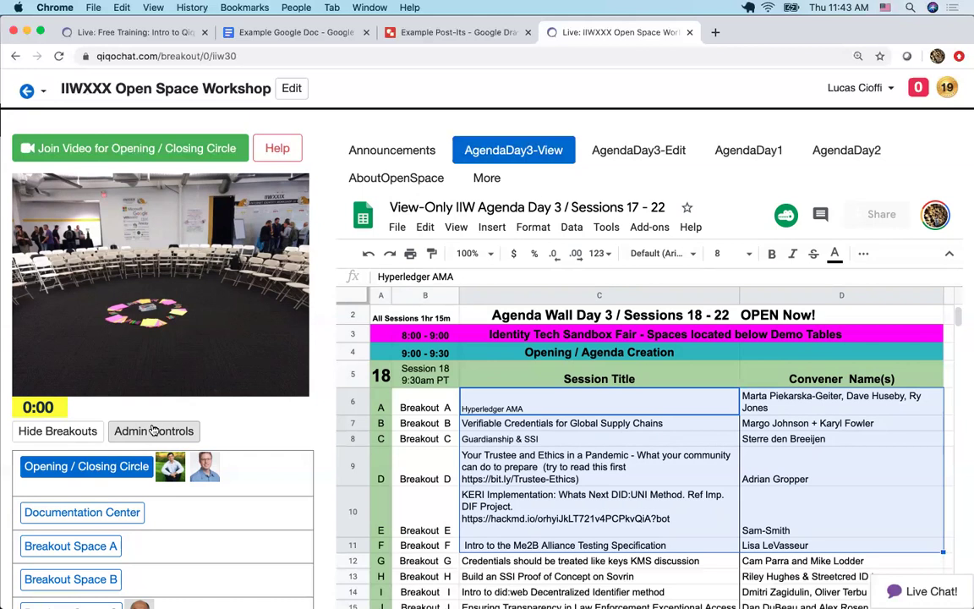
In the Free Training event notes, move the question "How does the calendar work?" to the end of the question list.
left_click(144, 32)
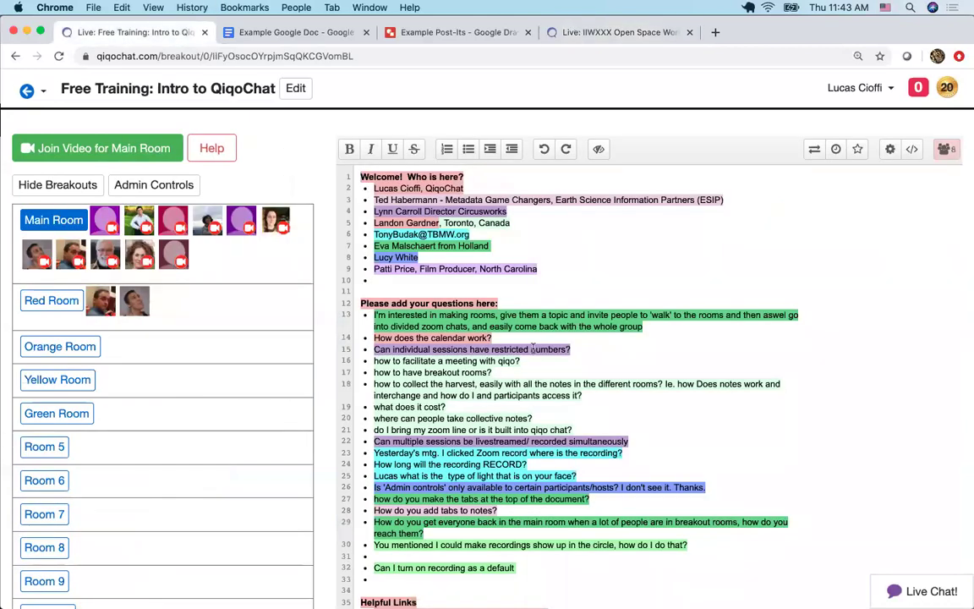
left_click(507, 337)
key("super+shift+Left")
key("super+c")
key("BackSpace")
key("BackSpace")
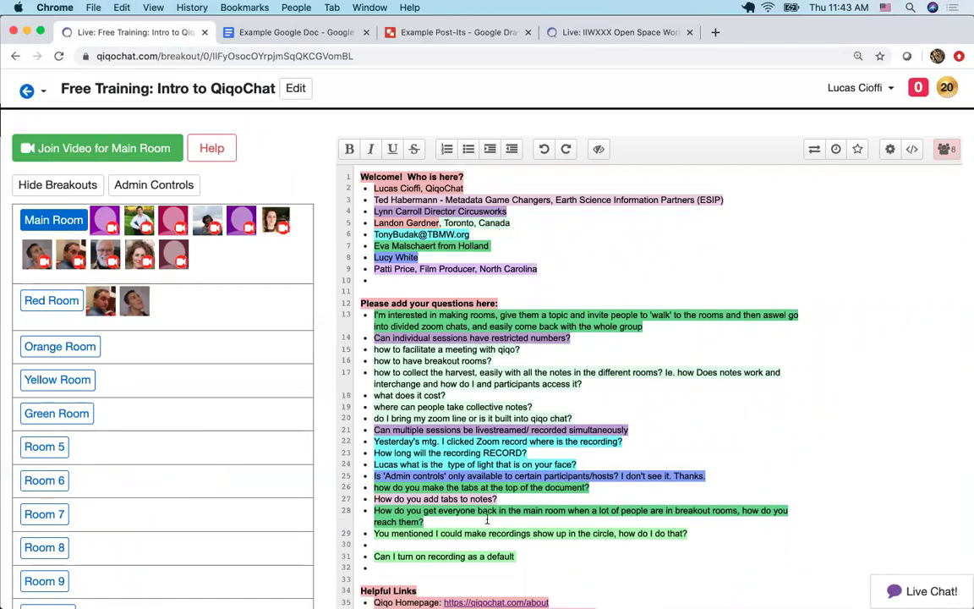
left_click(444, 565)
key("super+v")
Remove the empty bullet lines above the question "Can I turn on recording as a default".
key("Up")
key("Up")
key("BackSpace")
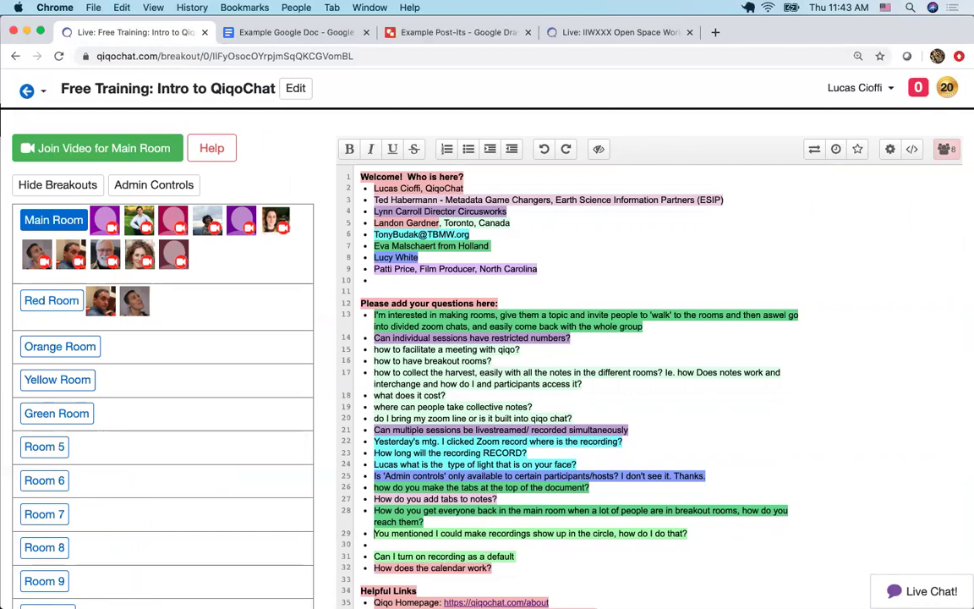
key("Delete")
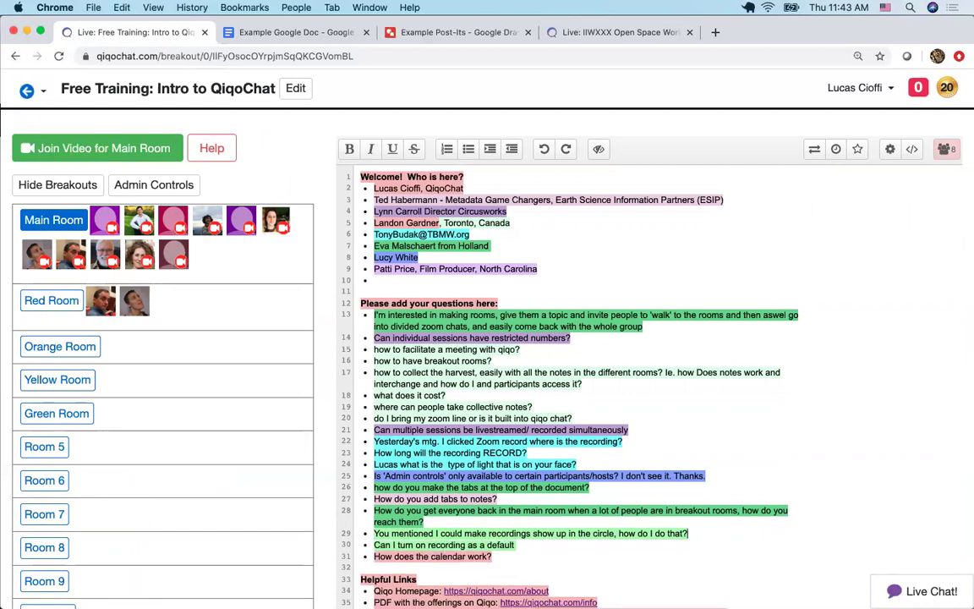
Add several empty bullets below the calendar question for further questions.
key("Down")
key("End")
key("Return")
key("Return")
key("Return")
key("Return")
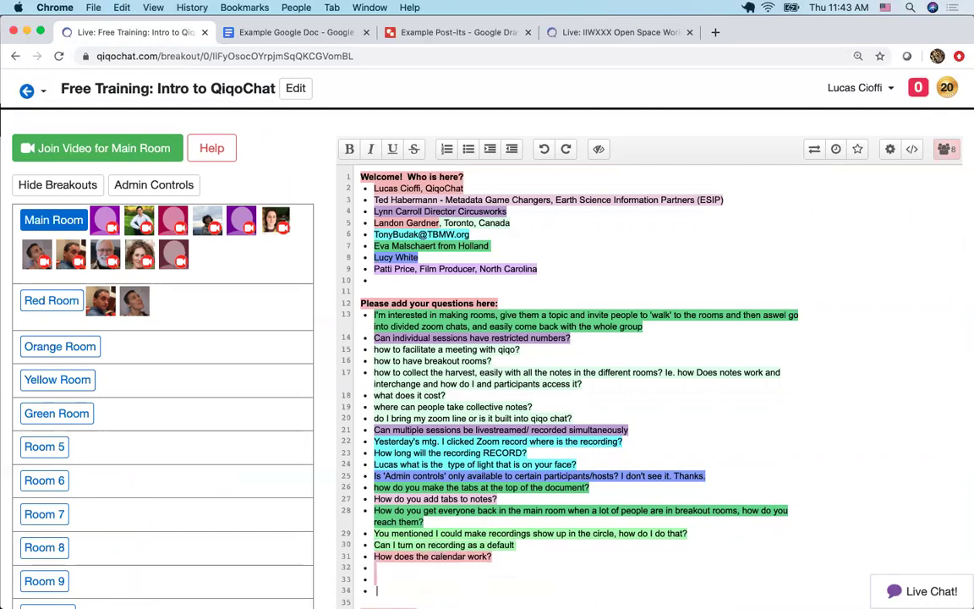
Answer the question about facilitating a meeting with "- Blog post coming soon".
scroll(558, 381, "down", 1)
scroll(408, 524, "down", 1)
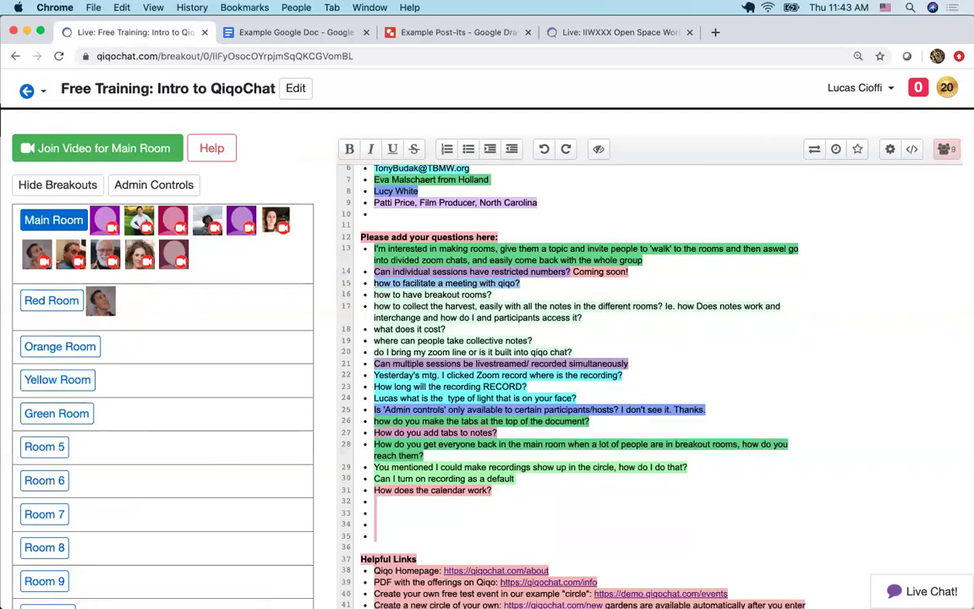
type("- Blog post")
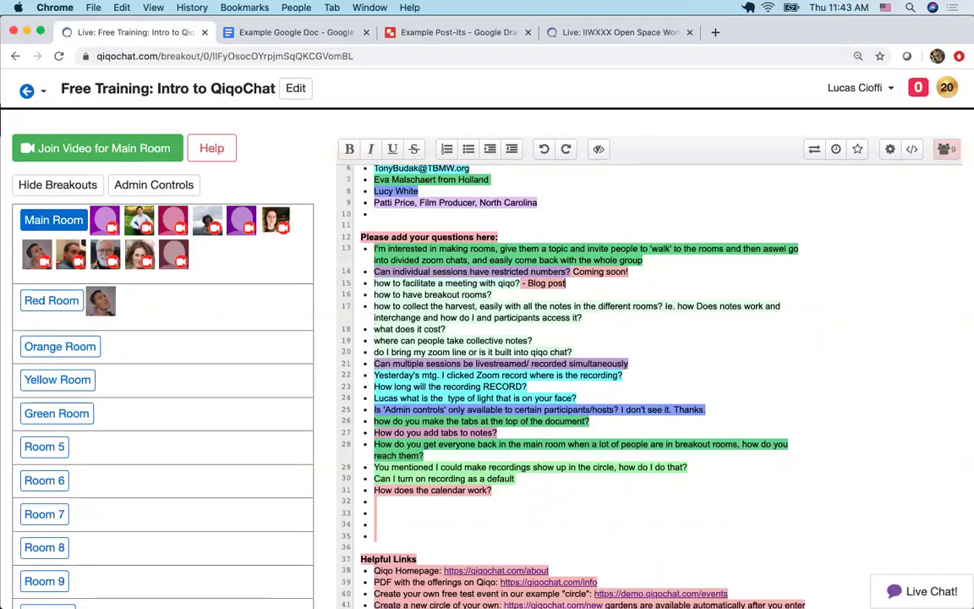
type(" coming soon")
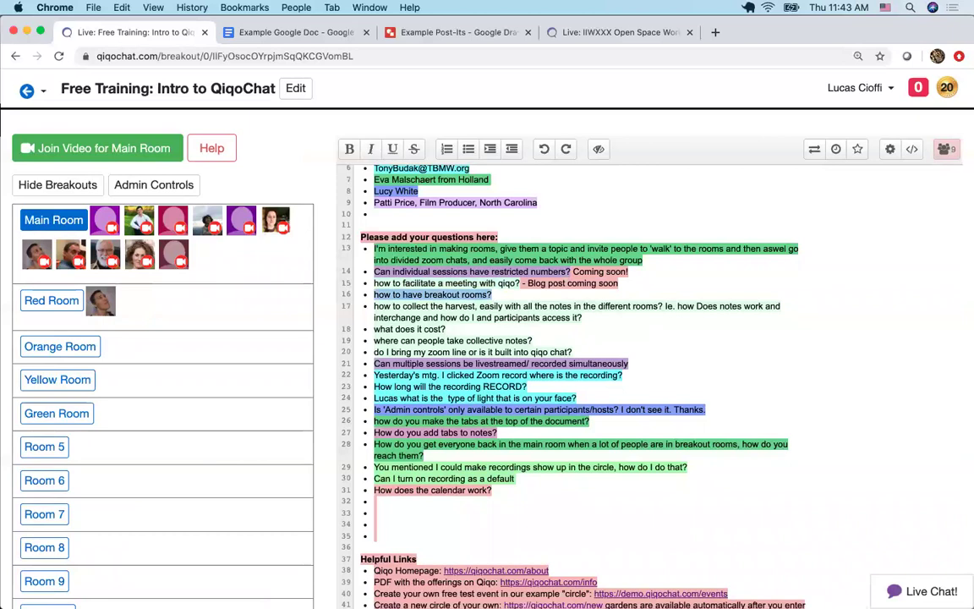
scroll(372, 346, "up", 3)
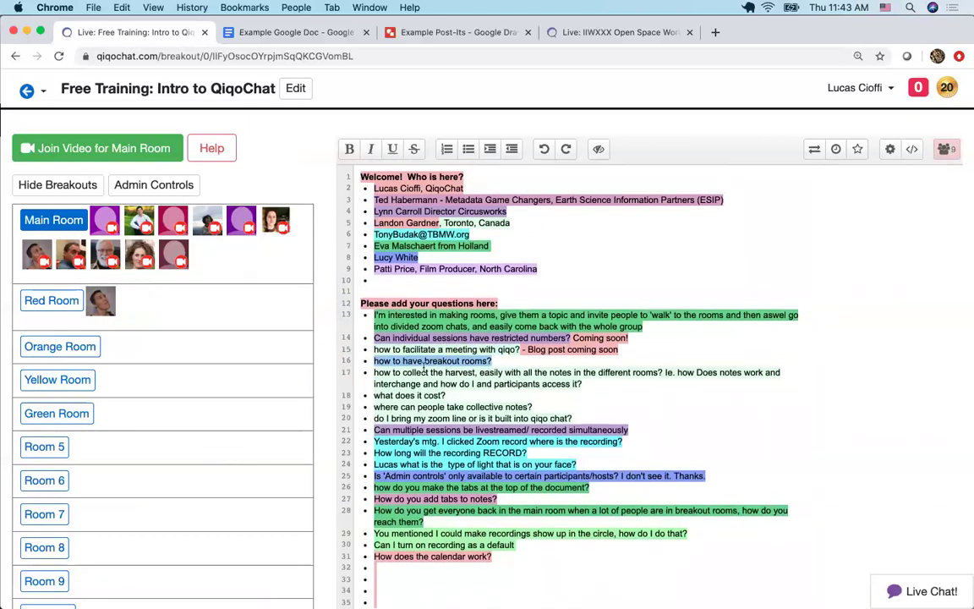
left_click(498, 360)
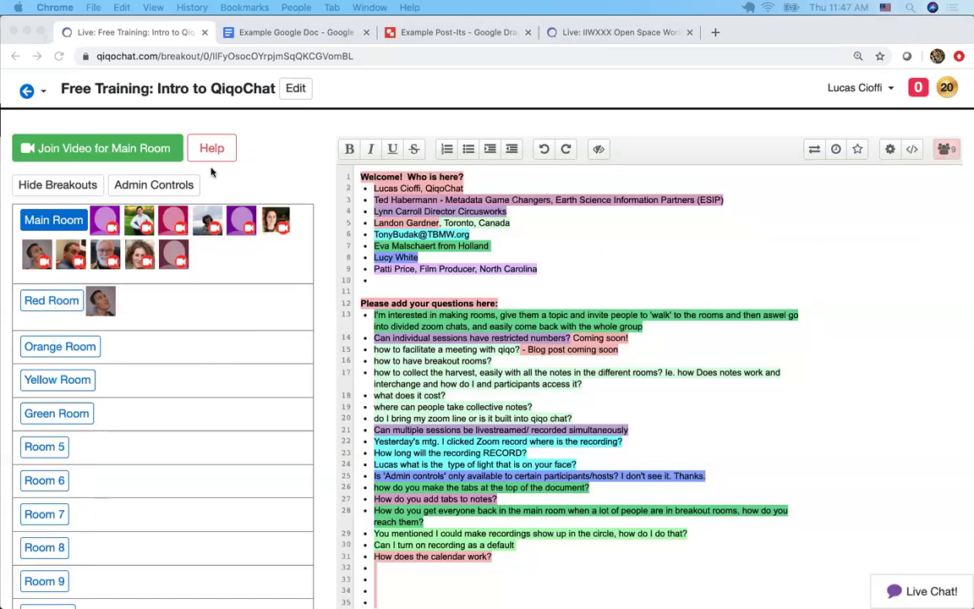
Visit the Documentation Center and Breakout Space A of the IIWXXX Open Space Workshop event to view their pages.
left_click(572, 32)
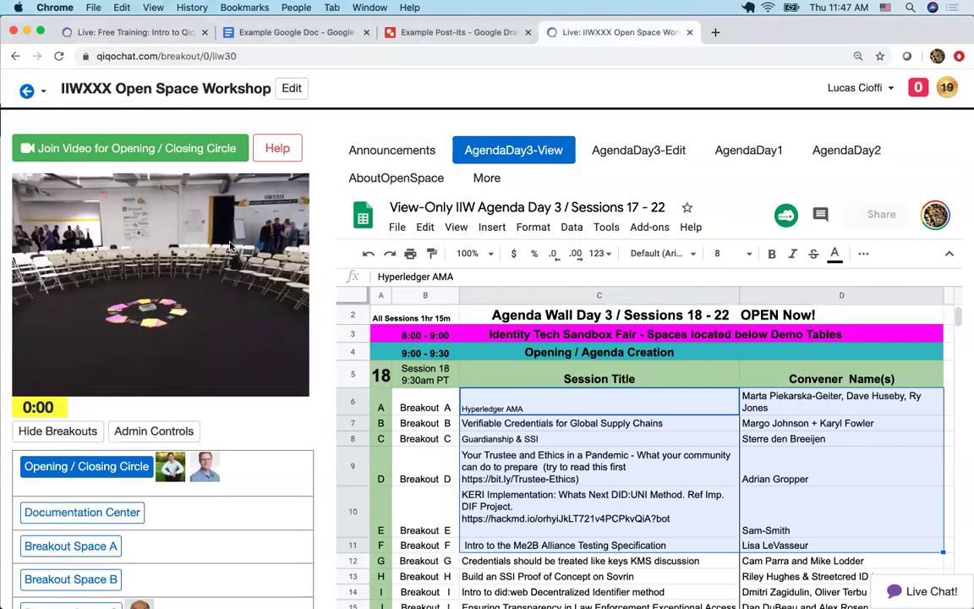
left_click(110, 521)
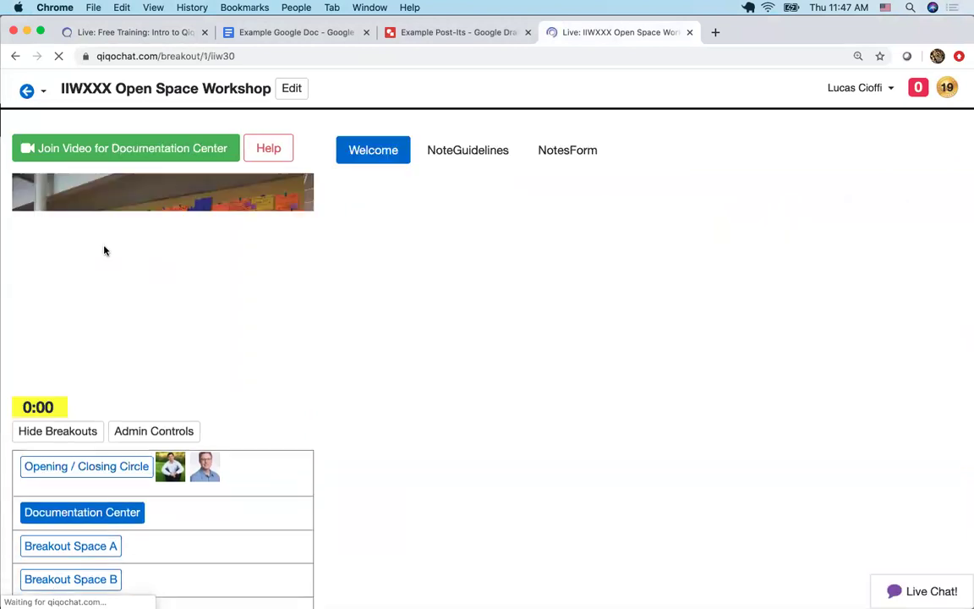
left_click(83, 555)
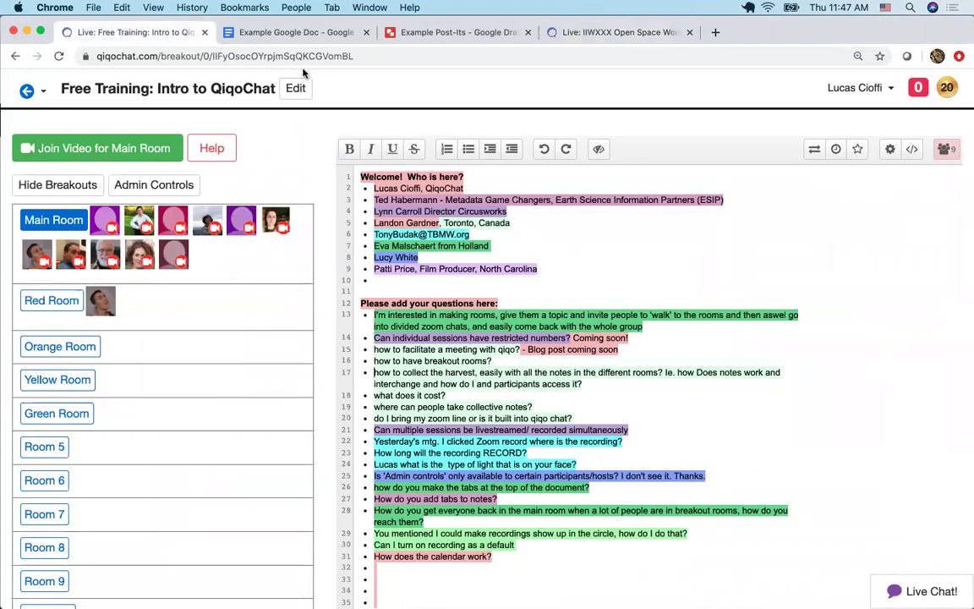
Edit the Free Training event, expand its additional options and set the event design template to Gardens.
left_click(292, 86)
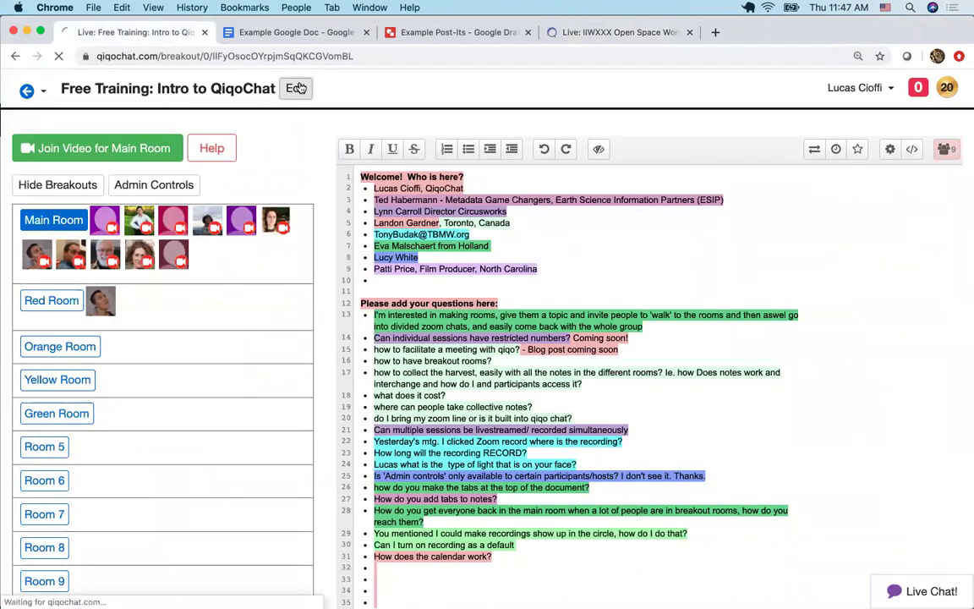
scroll(404, 316, "down", 15)
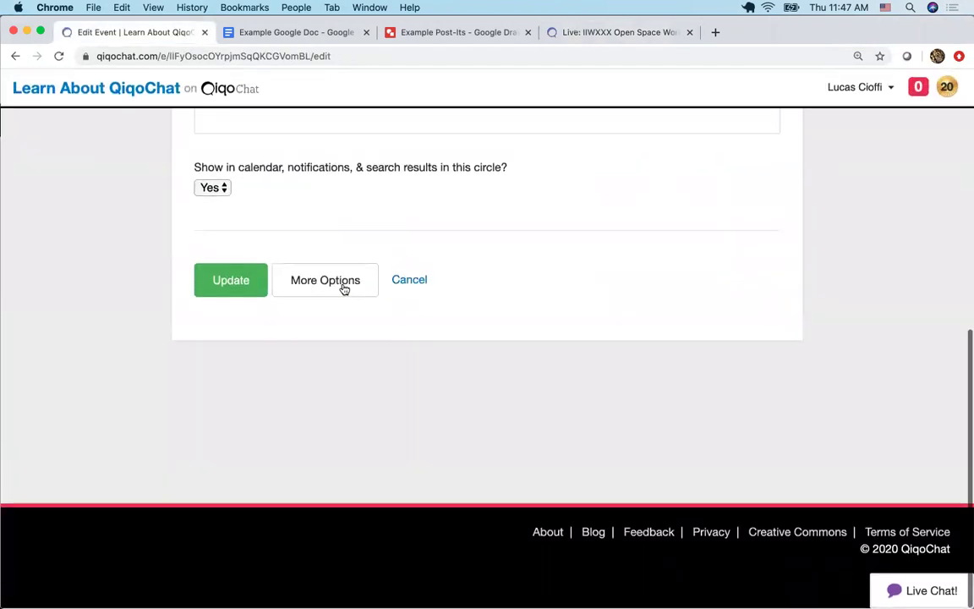
left_click(342, 283)
scroll(344, 283, "down", 5)
scroll(343, 284, "down", 15)
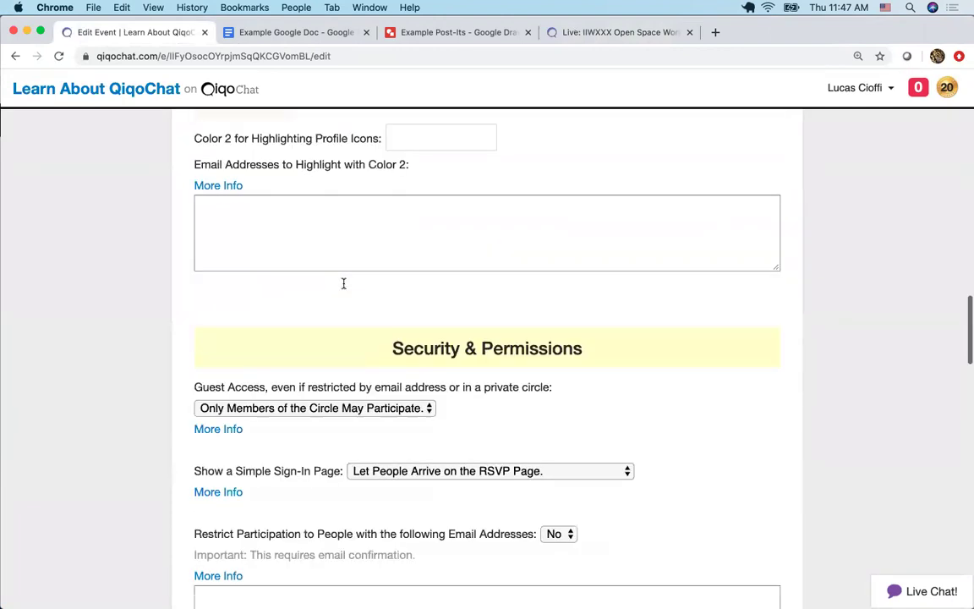
scroll(343, 283, "down", 15)
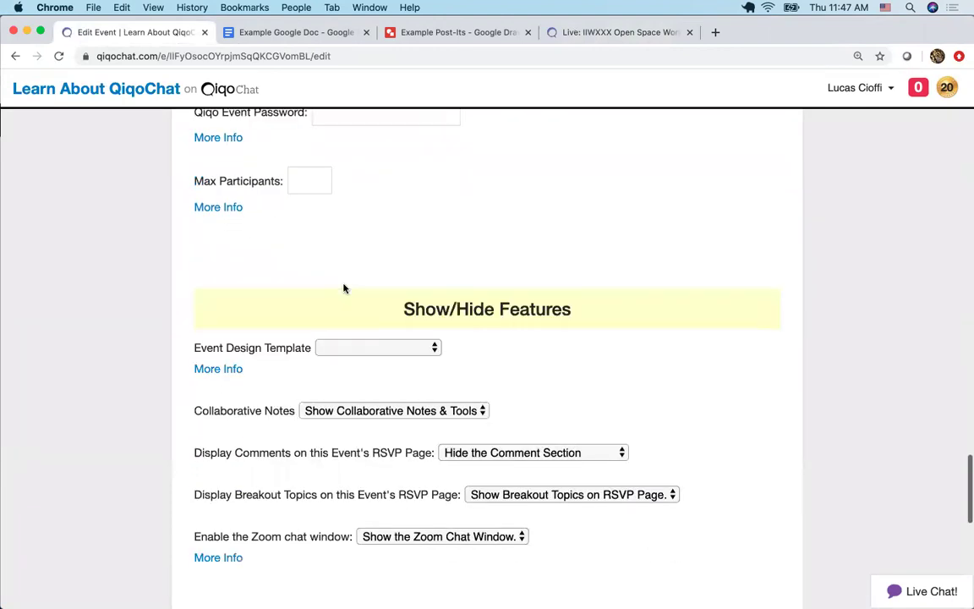
left_click(367, 267)
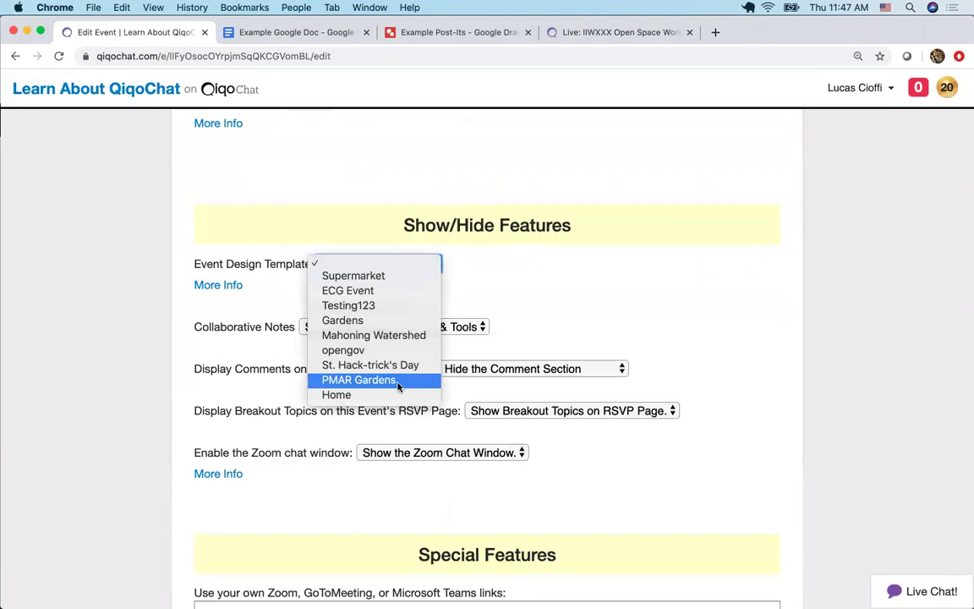
left_click(389, 322)
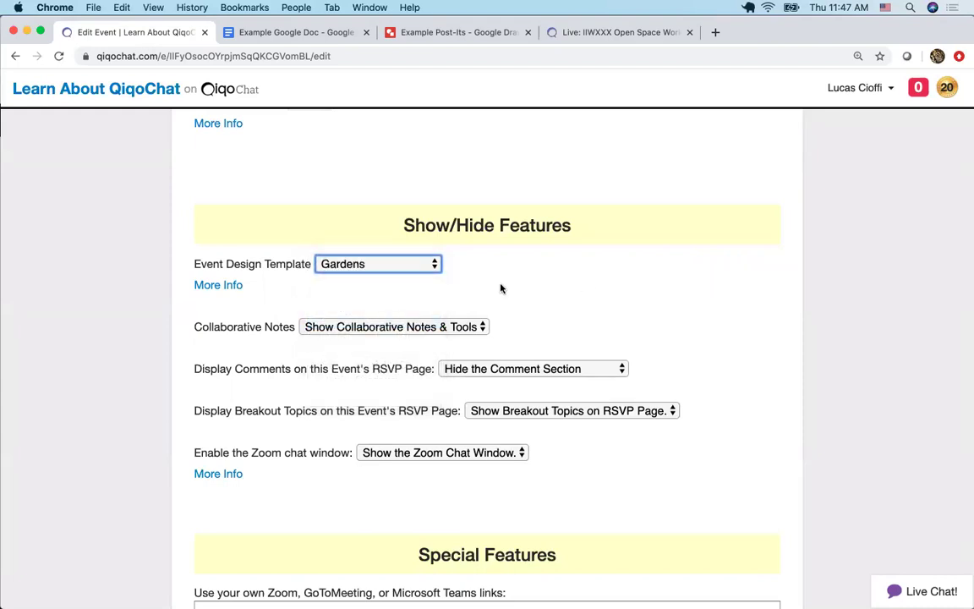
Save the updated event settings and return to the Free Training event's live page.
left_click(842, 87)
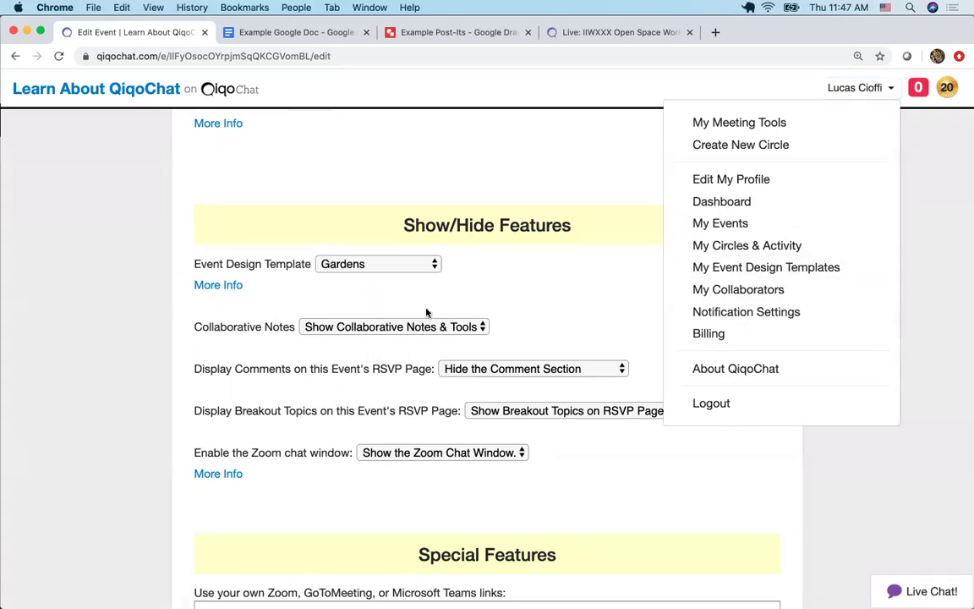
scroll(474, 315, "down", 3)
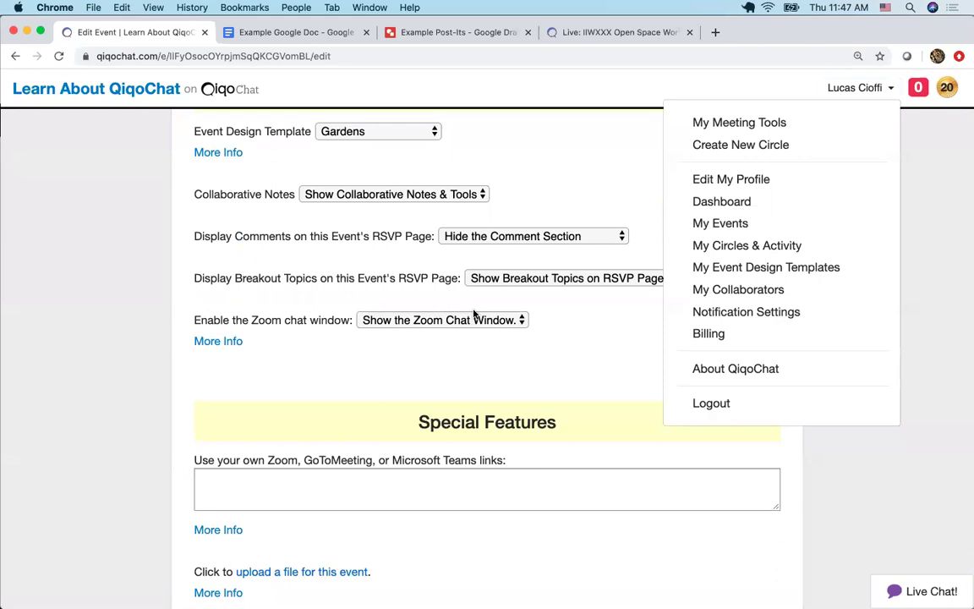
scroll(473, 314, "down", 10)
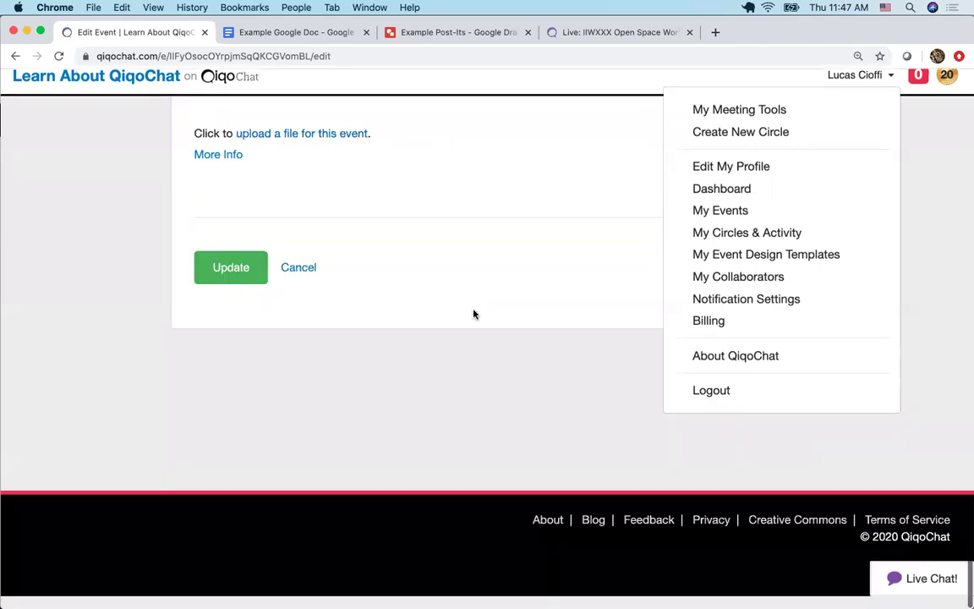
left_click(206, 286)
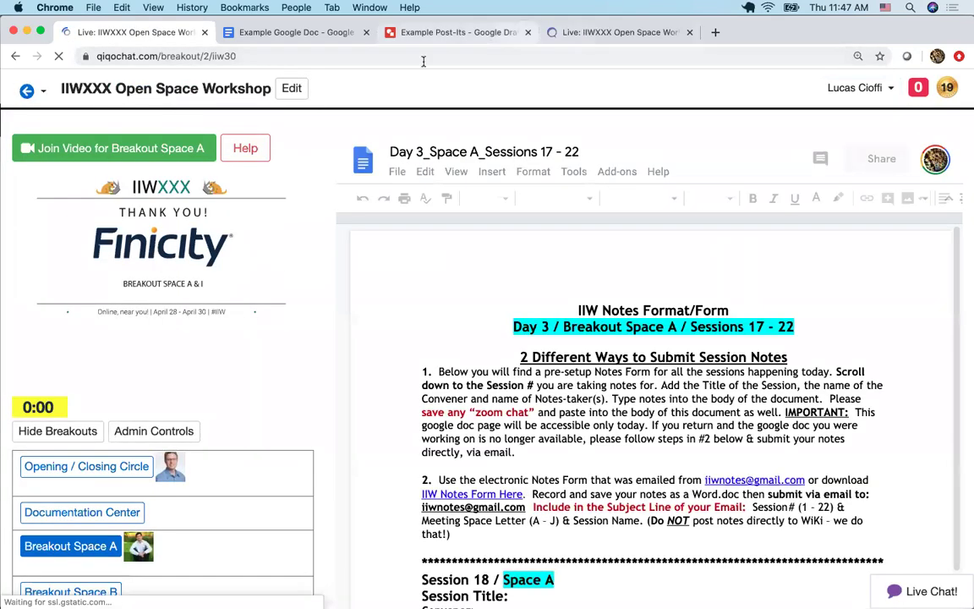
left_click(16, 57)
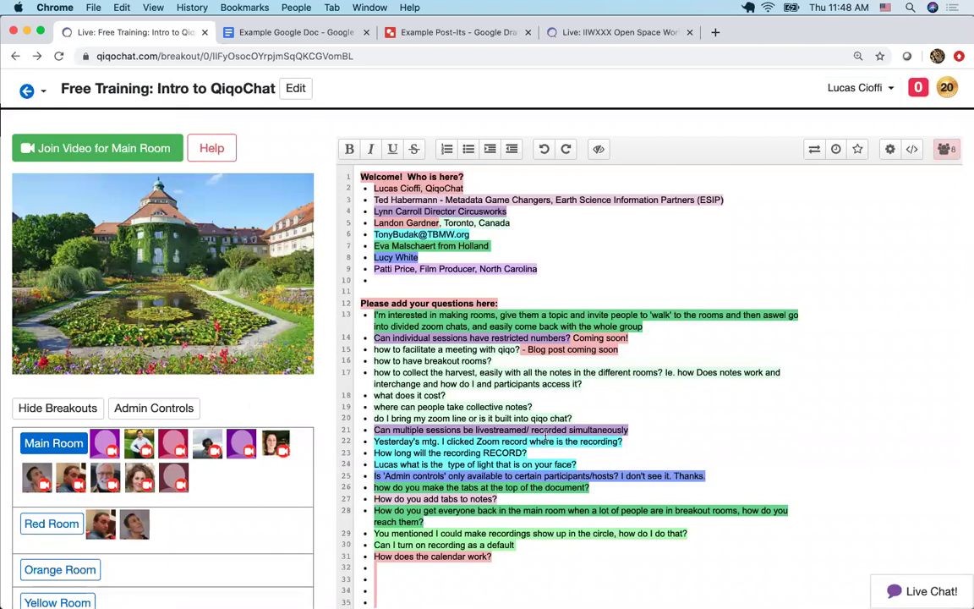
left_click(638, 390)
type("- bo")
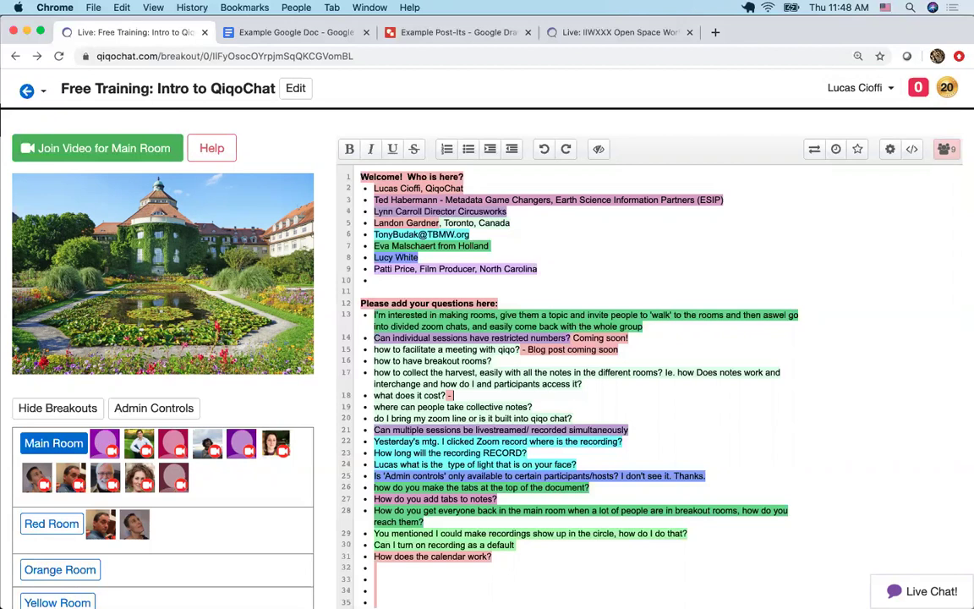
type("ttom of the homepage")
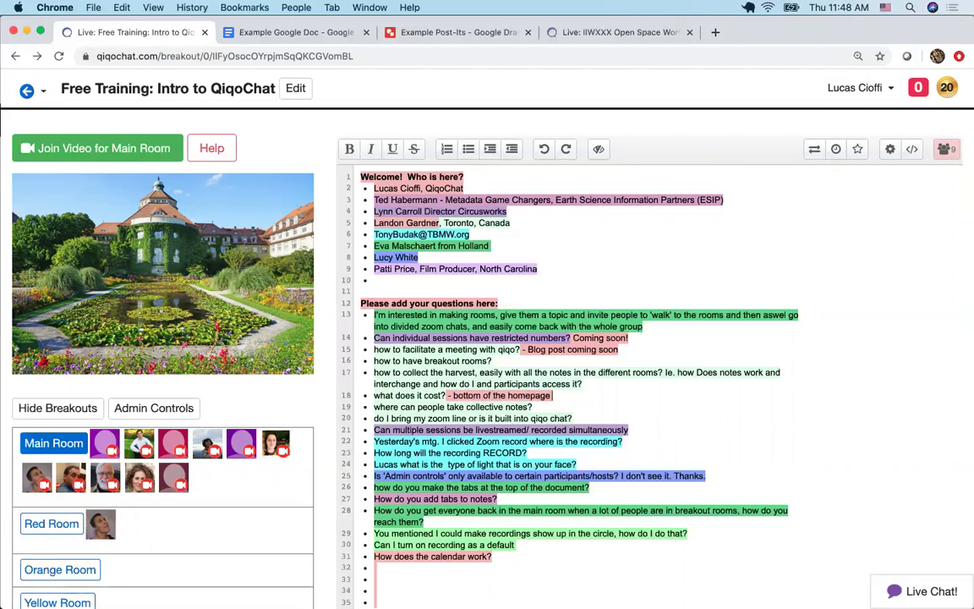
type(" qiqochat.com/about")
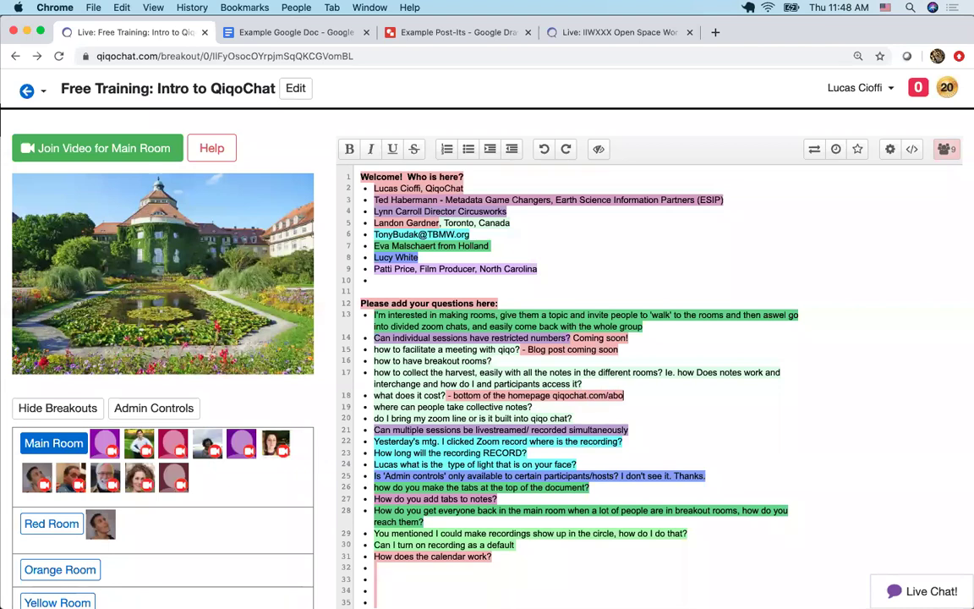
left_click(552, 395)
type("https://")
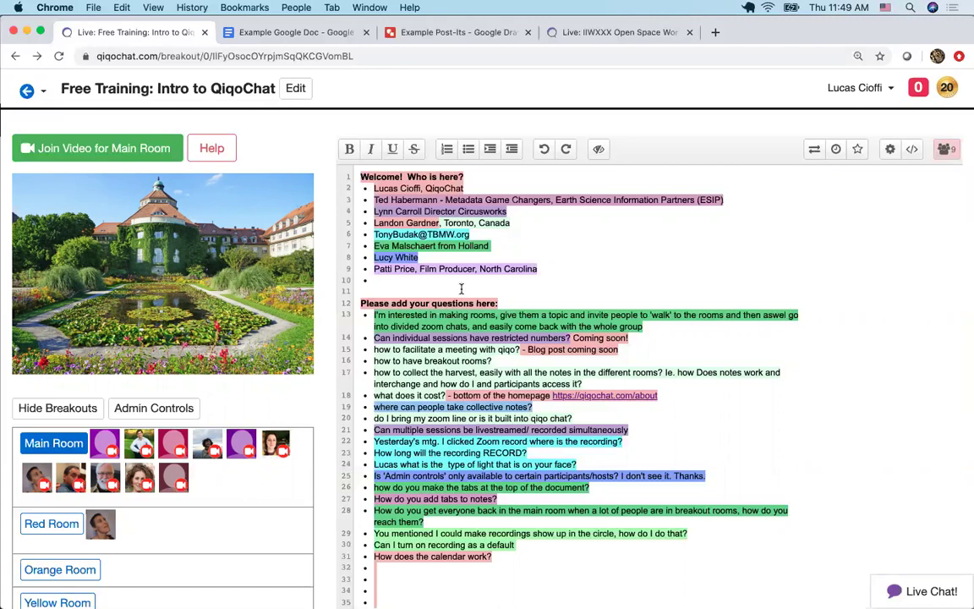
Highlight the question about bringing a Zoom line, and review the event's admin controls before closing them.
triple_click(598, 415)
scroll(598, 414, "down", 3)
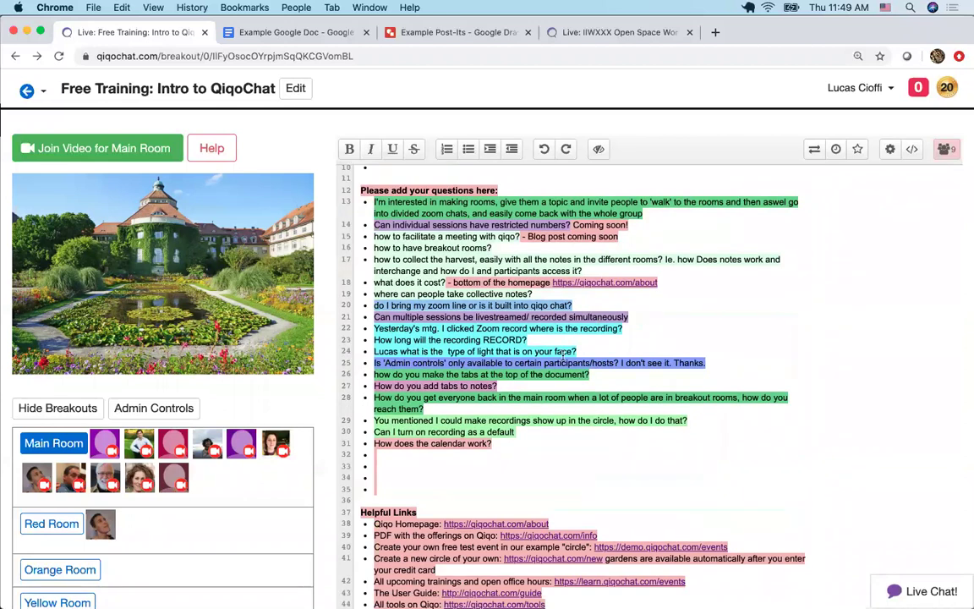
left_click(589, 304)
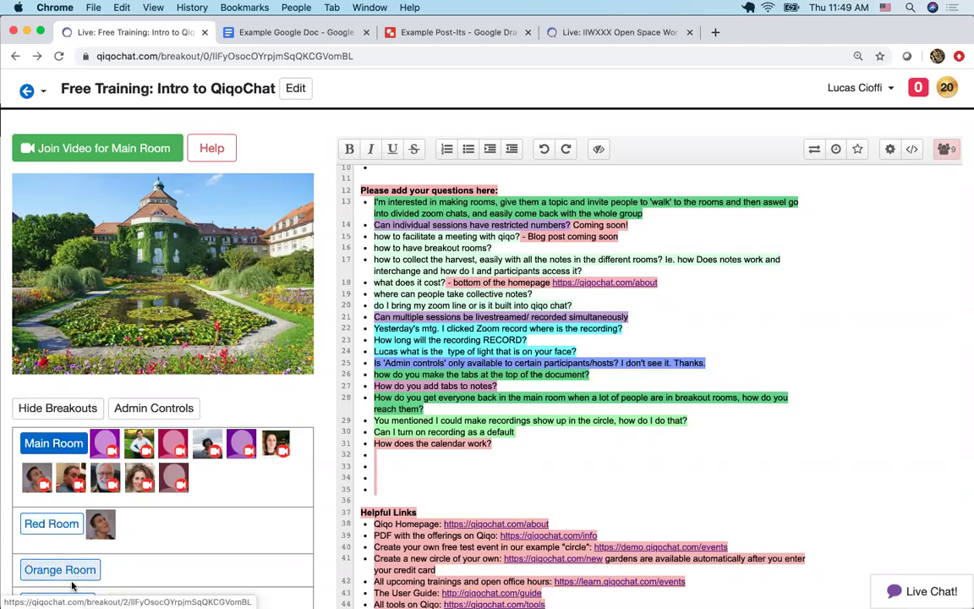
left_click(127, 408)
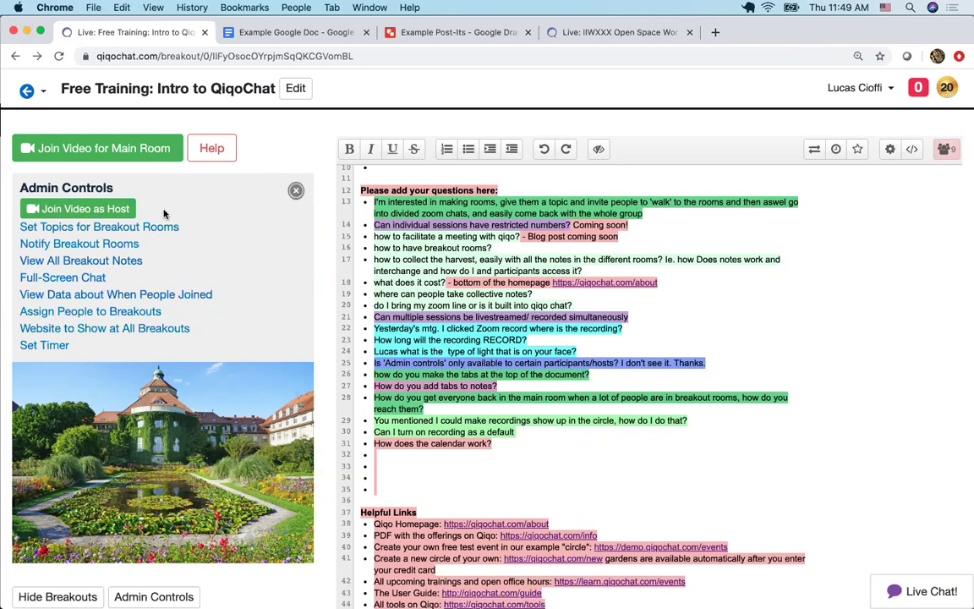
left_click(295, 192)
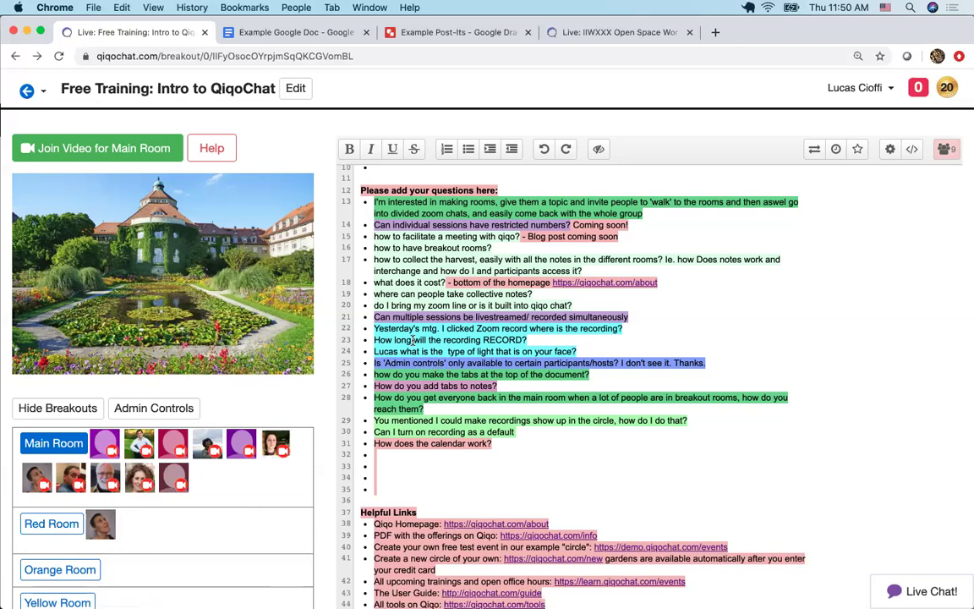
left_click(640, 331)
scroll(583, 338, "up", 3)
scroll(564, 349, "down", 3)
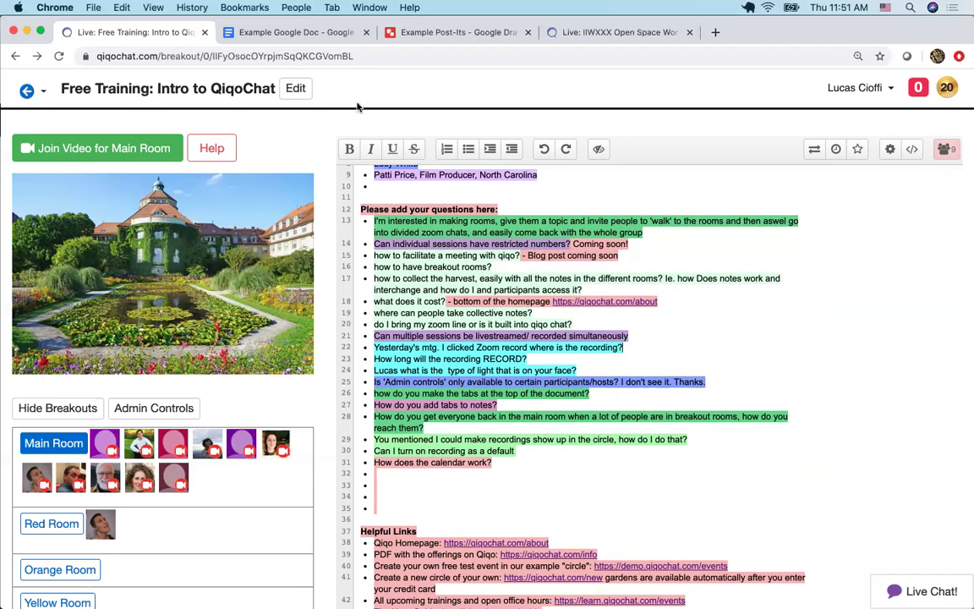
Edit the Free Training event to let any participant host the Zoom video chat, and save the updated event.
left_click(297, 89)
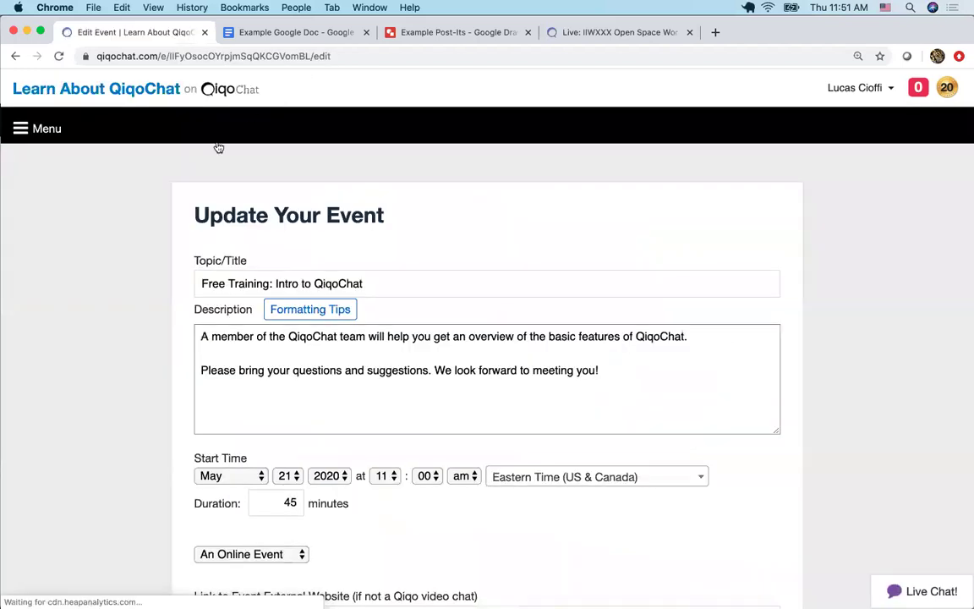
scroll(250, 288, "down", 5)
left_click(296, 330)
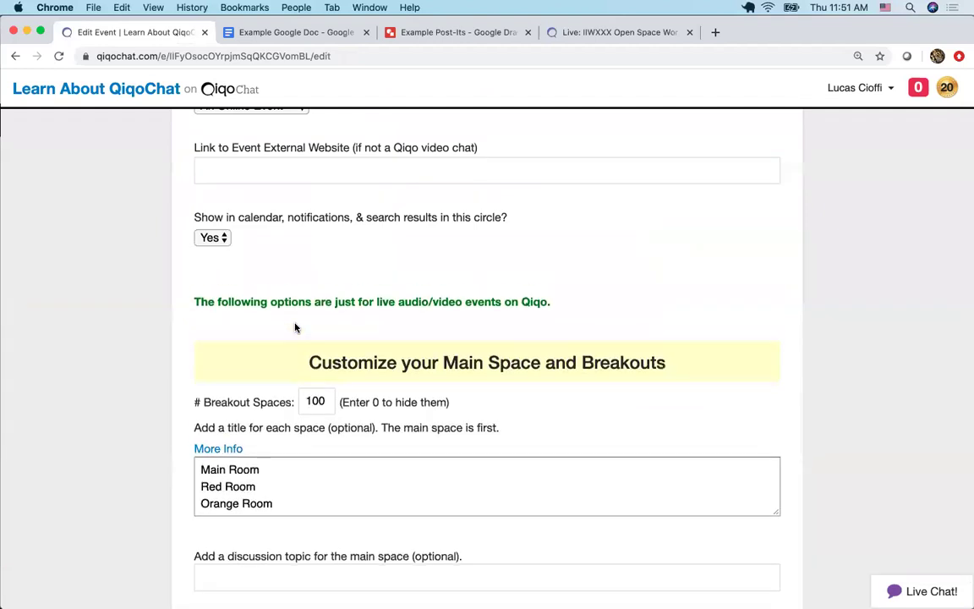
scroll(296, 328, "down", 6)
scroll(295, 328, "down", 10)
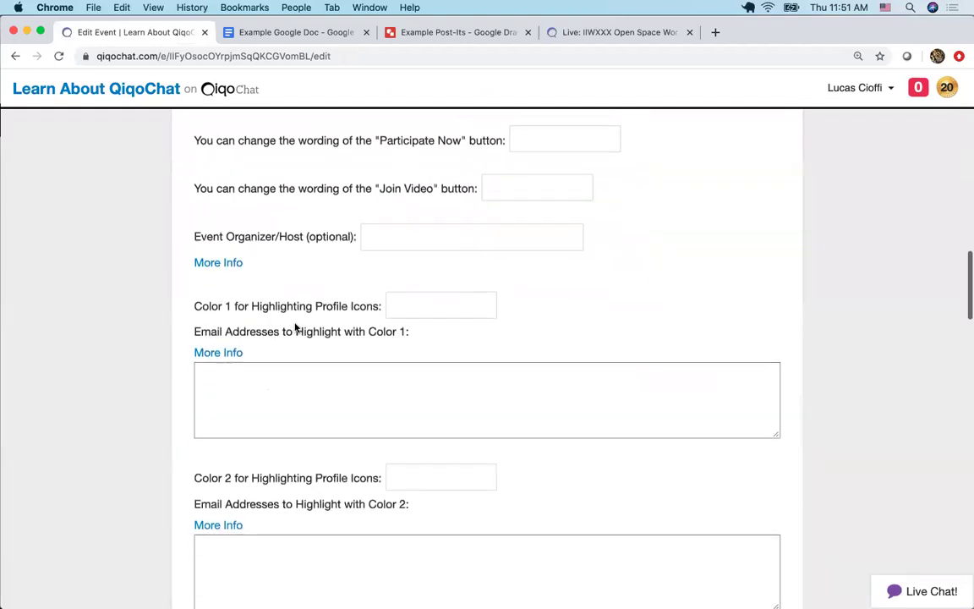
scroll(295, 327, "down", 5)
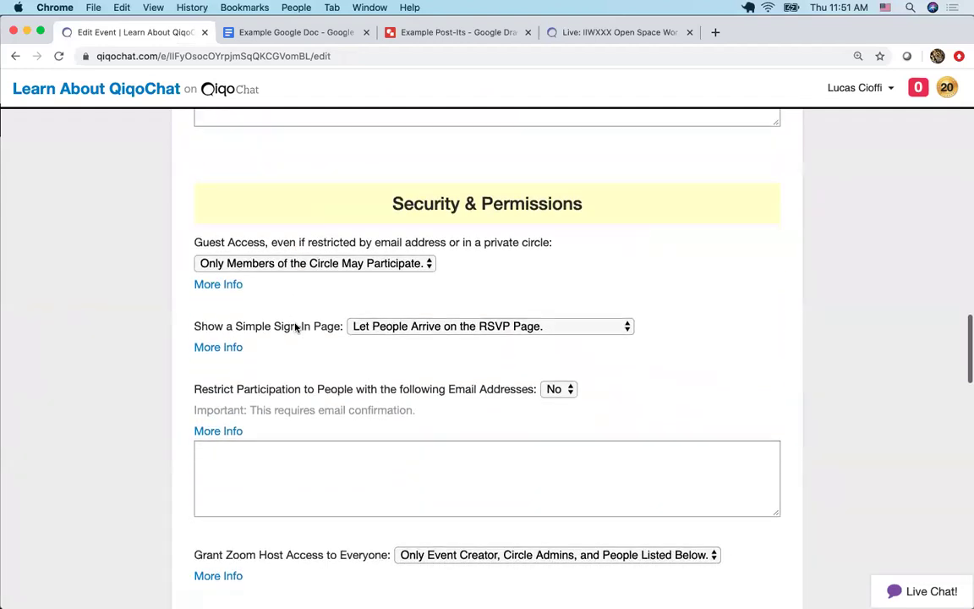
scroll(296, 327, "down", 3)
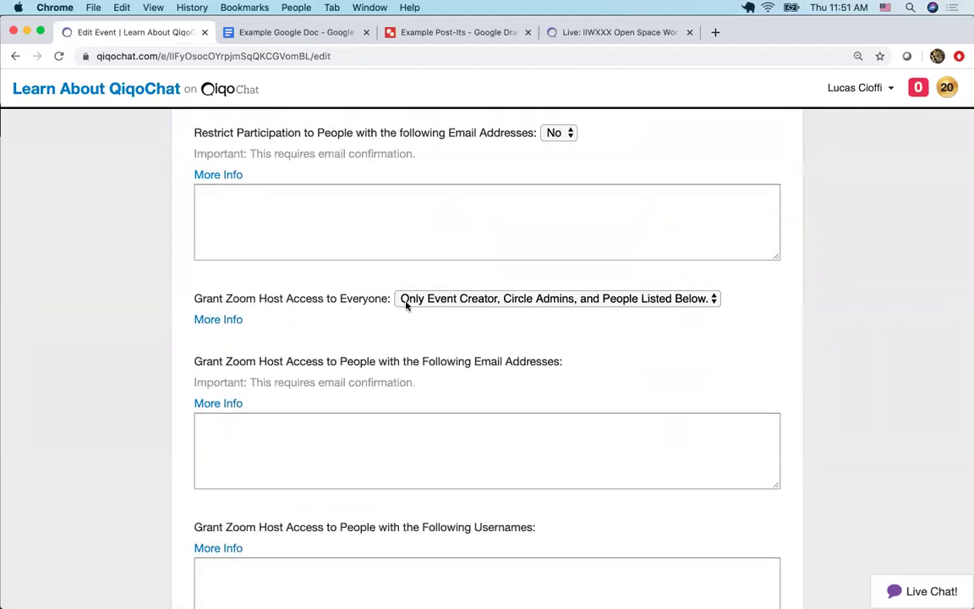
left_click(431, 298)
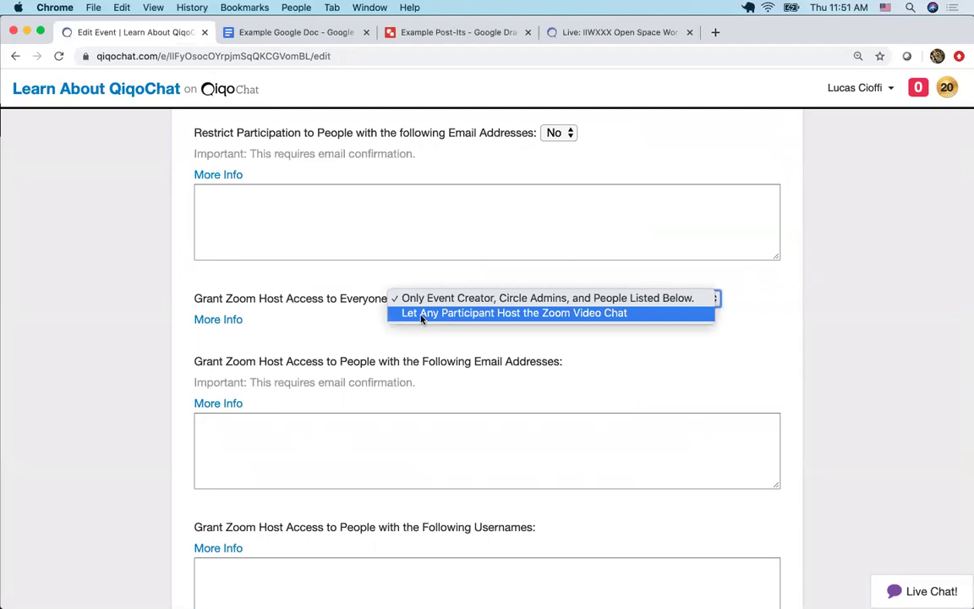
left_click(458, 318)
scroll(450, 329, "down", 15)
left_click(225, 277)
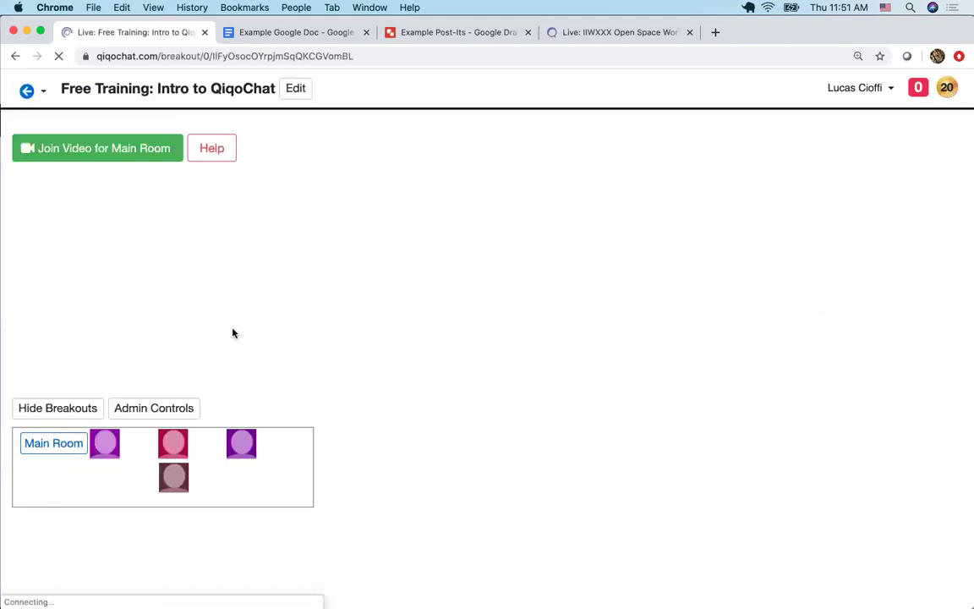
Review the event's admin controls and close them, and highlight the notes question about making recordings show up in the circle.
left_click(166, 409)
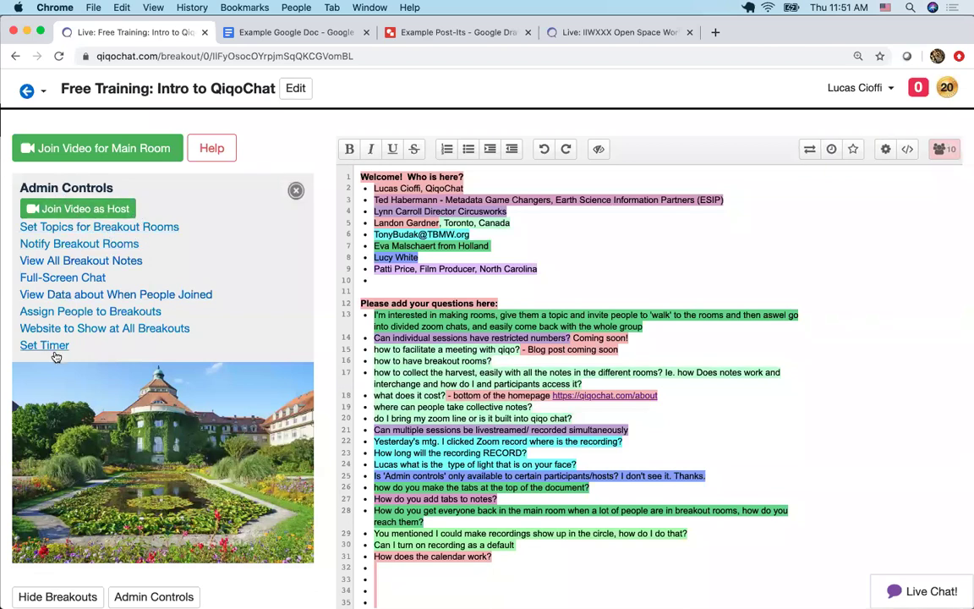
left_click(295, 191)
scroll(594, 343, "down", 2)
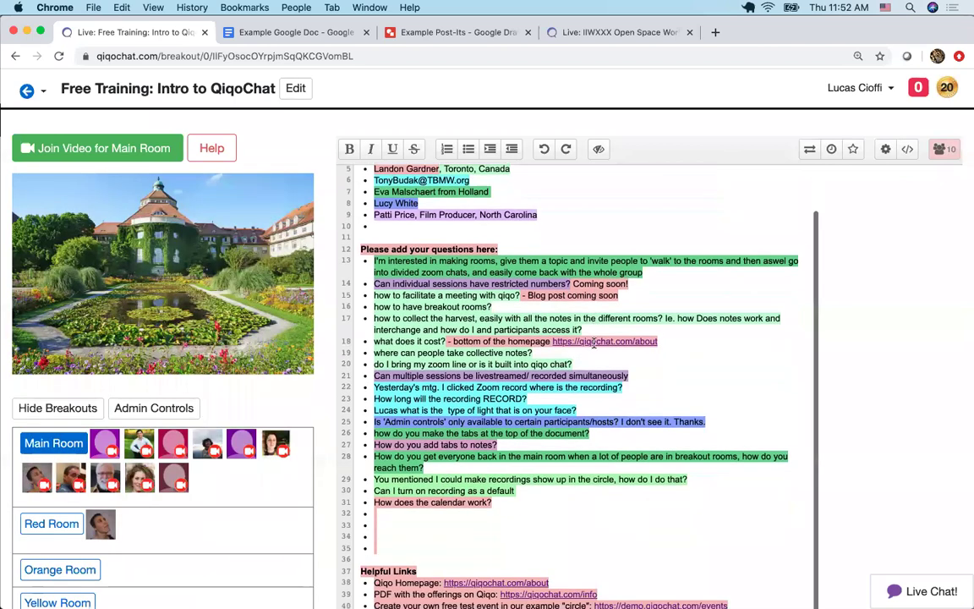
scroll(595, 342, "down", 2)
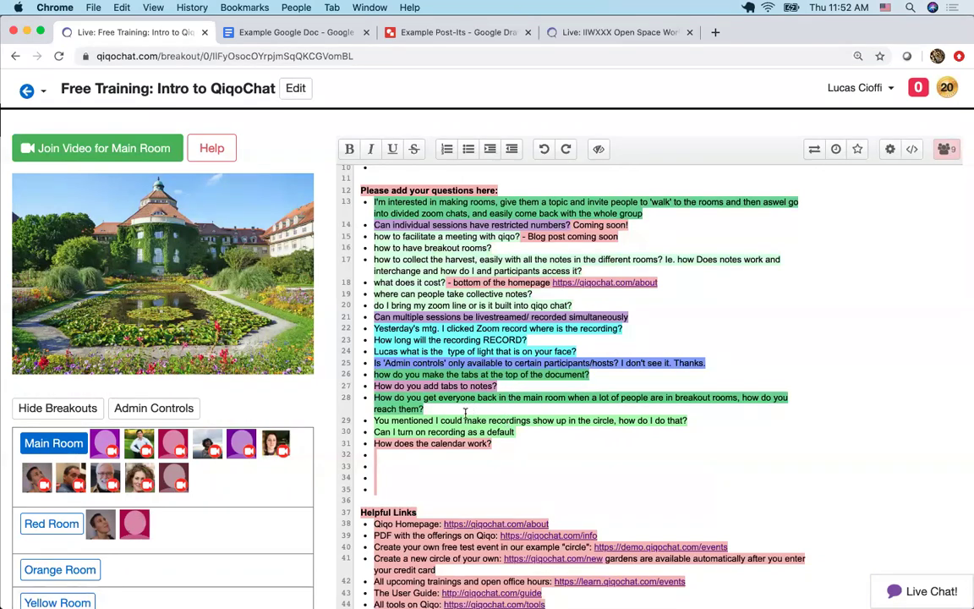
triple_click(692, 420)
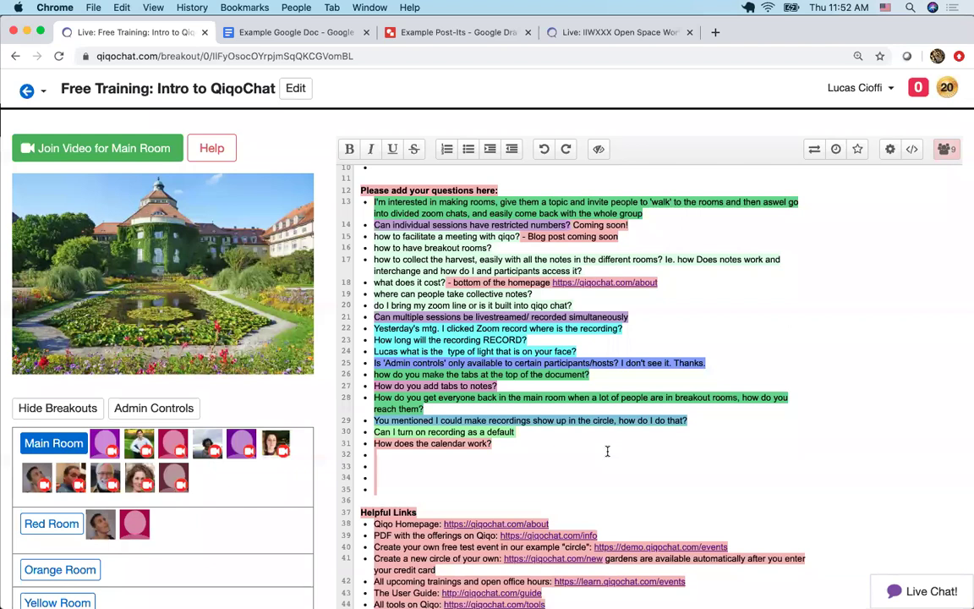
Open learn.qiqochat.com/events in a new browser tab and open the May 14 Free Training event from the previous events.
key("ctrl+t")
type("lea")
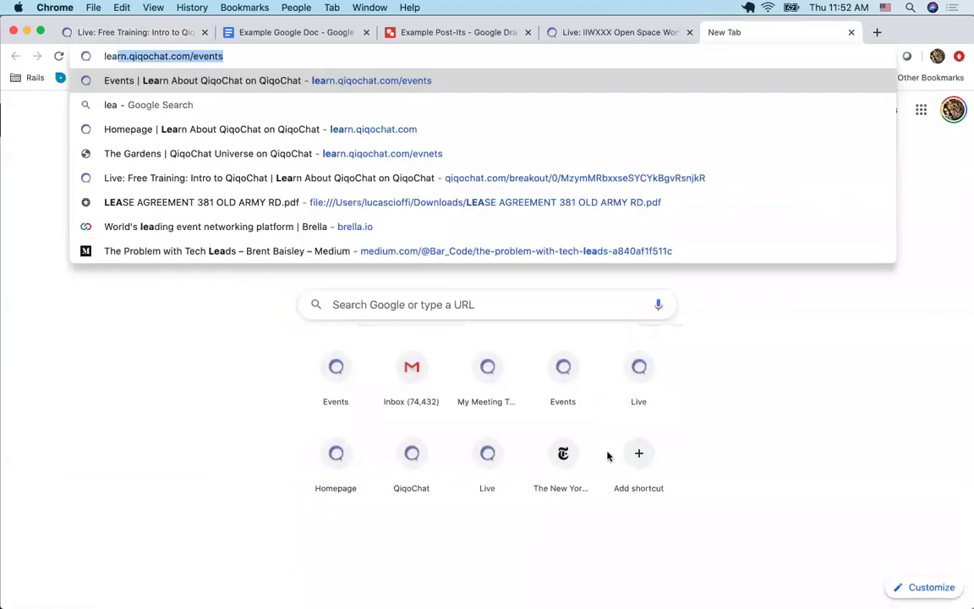
key("Return")
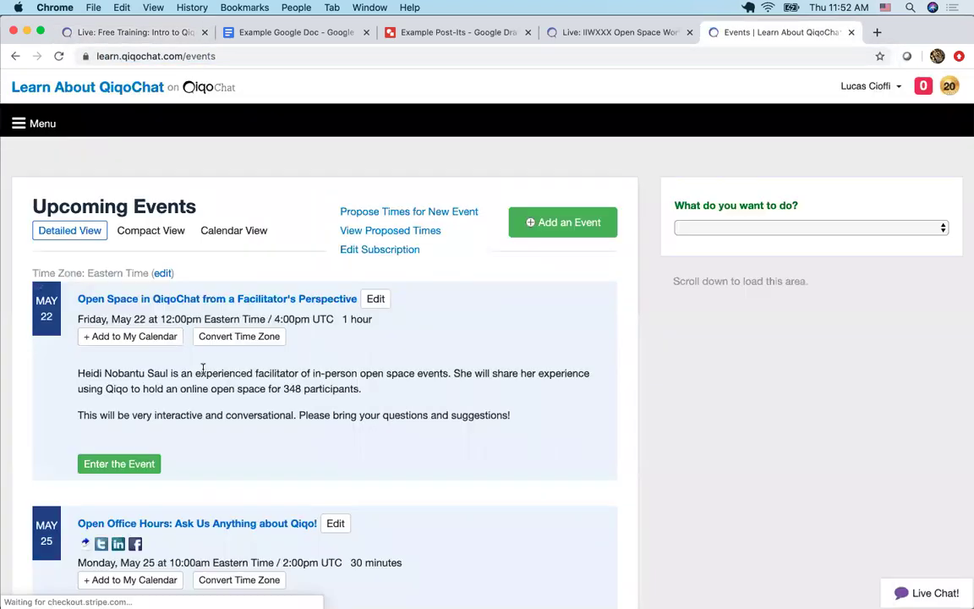
scroll(203, 368, "down", 3)
scroll(203, 369, "down", 10)
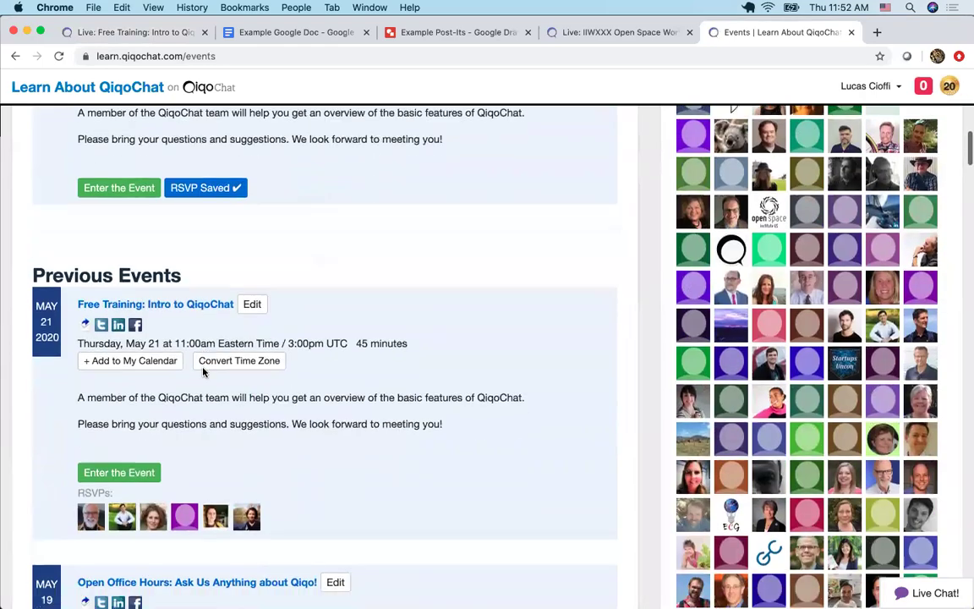
scroll(203, 369, "down", 8)
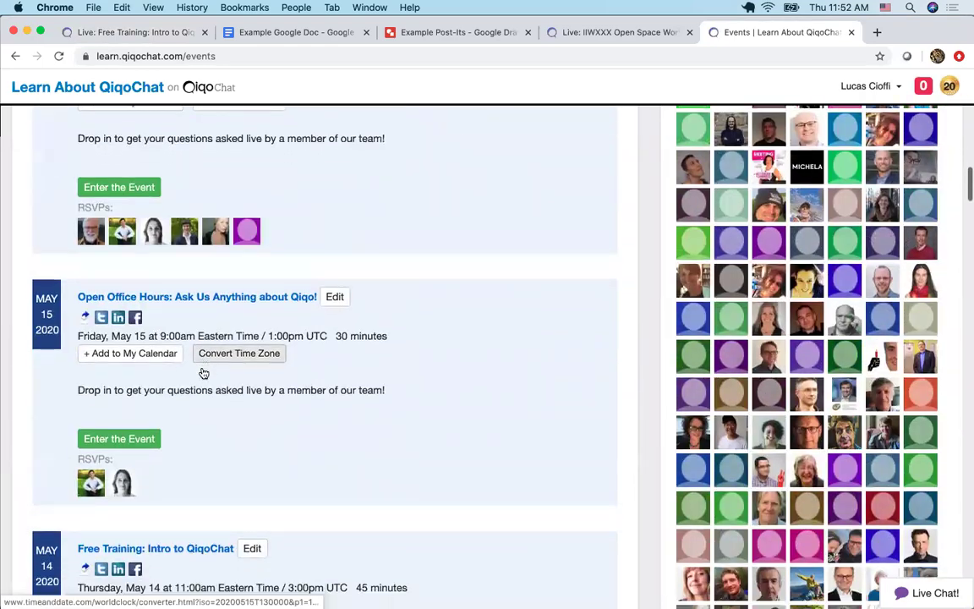
scroll(203, 369, "down", 1)
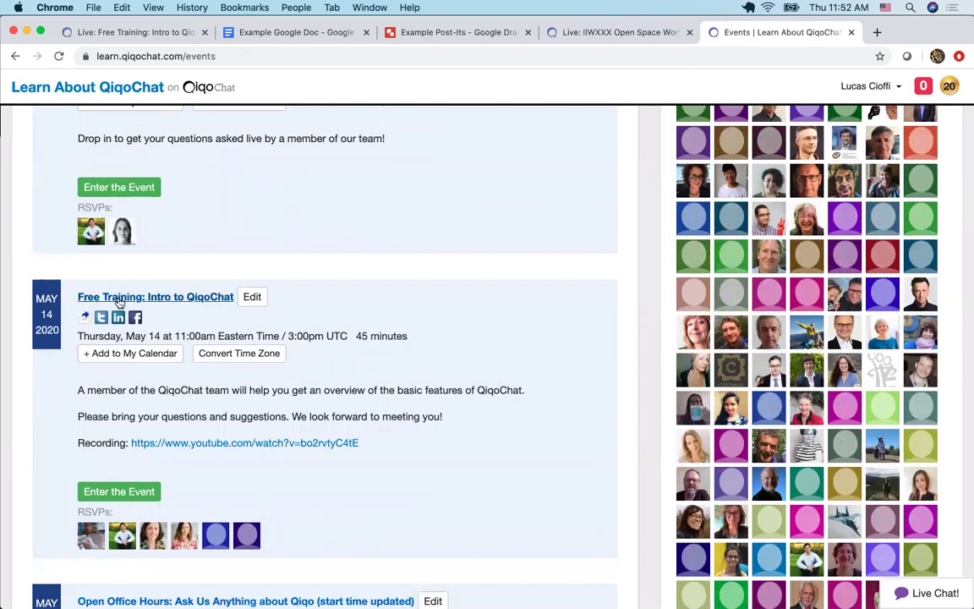
left_click(164, 297)
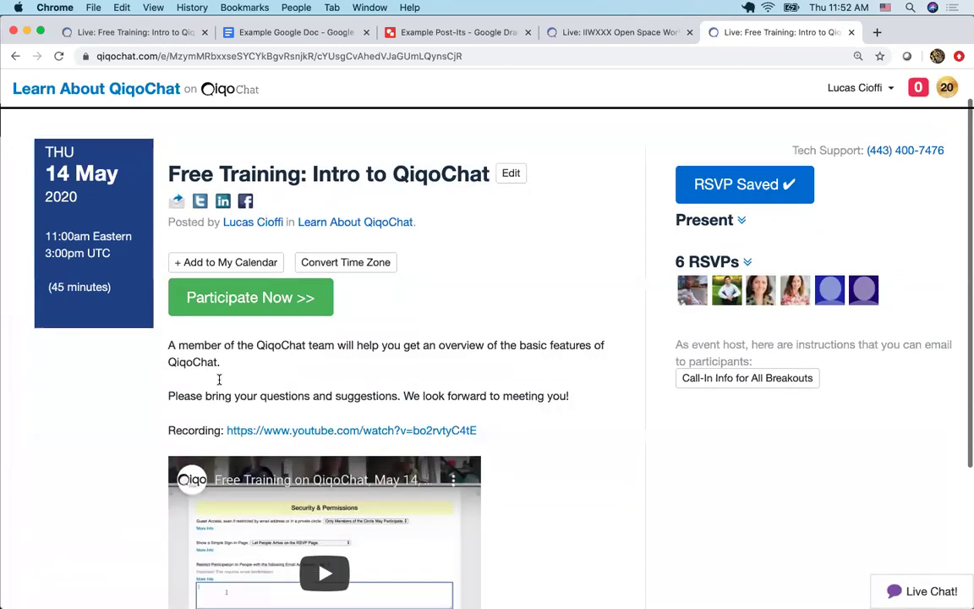
View the embedded recording, highlight its YouTube link in the event's editable description, and return to the event page without saving.
scroll(217, 376, "down", 3)
scroll(361, 341, "down", 2)
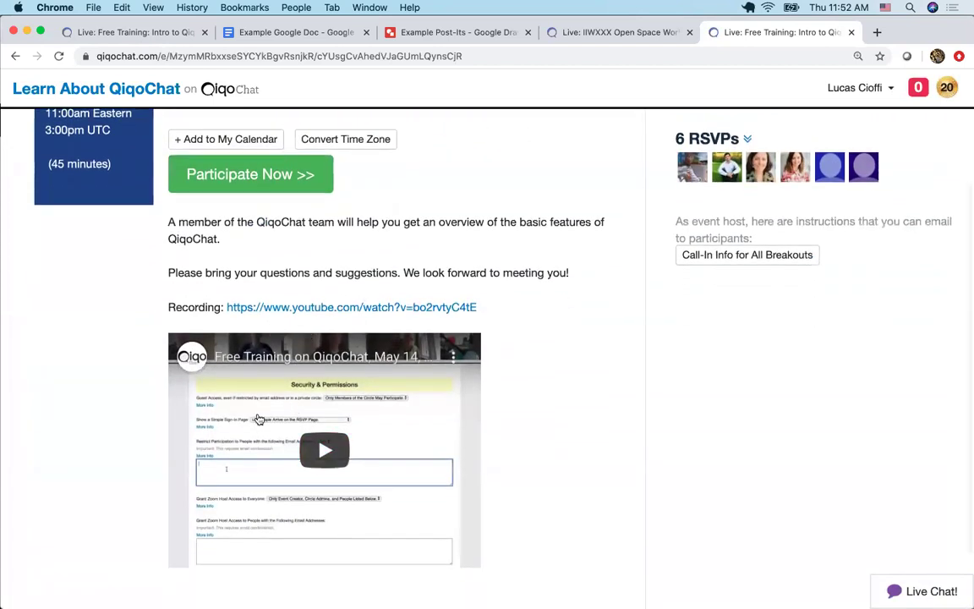
scroll(454, 431, "up", 4)
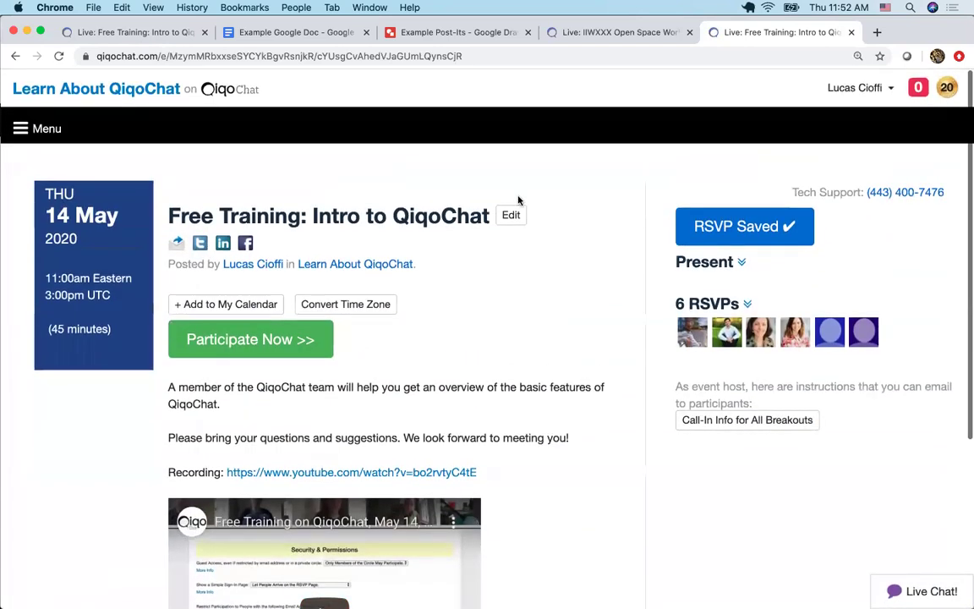
left_click(508, 217)
left_click(254, 405)
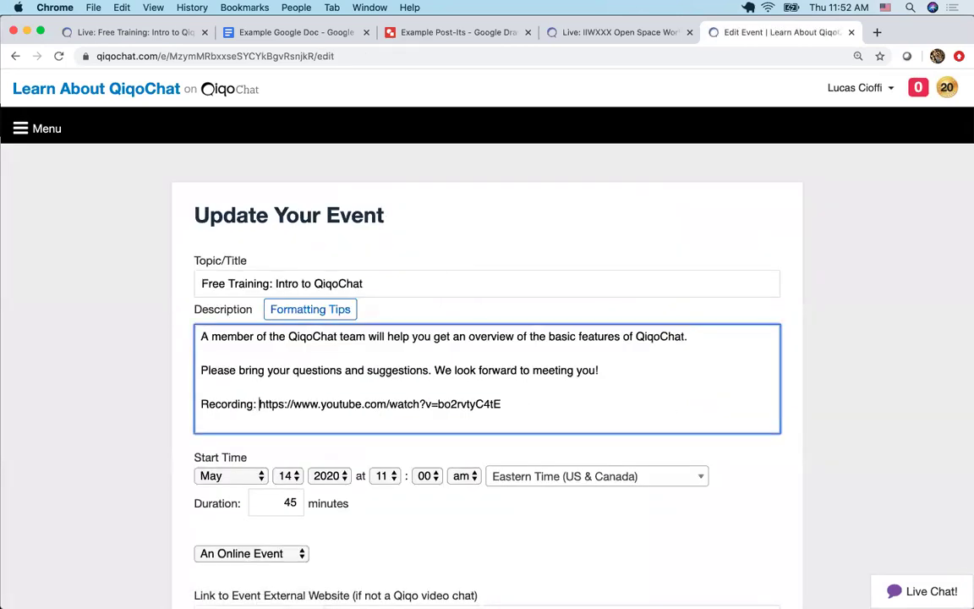
left_click_drag(258, 405, 502, 404)
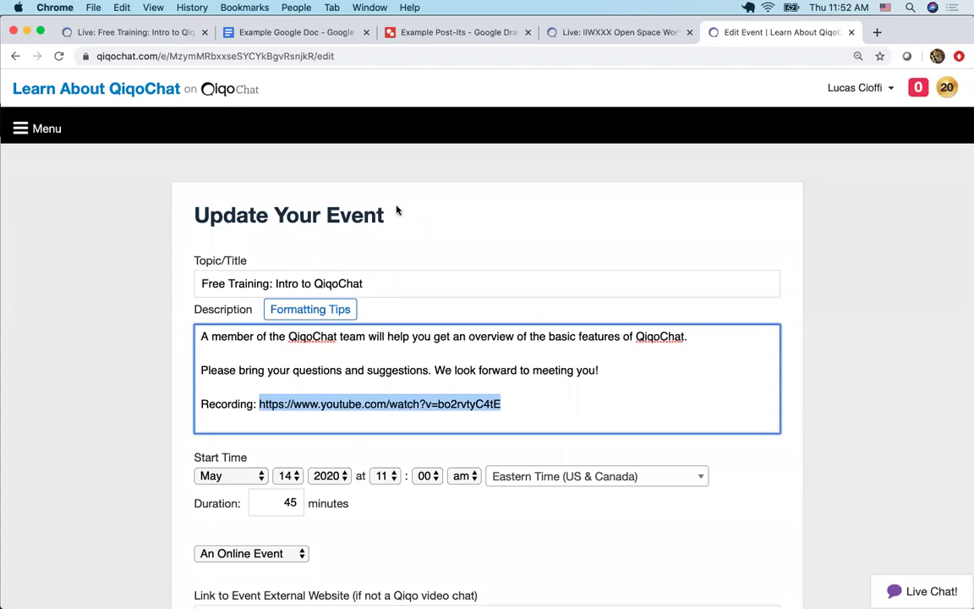
left_click(15, 56)
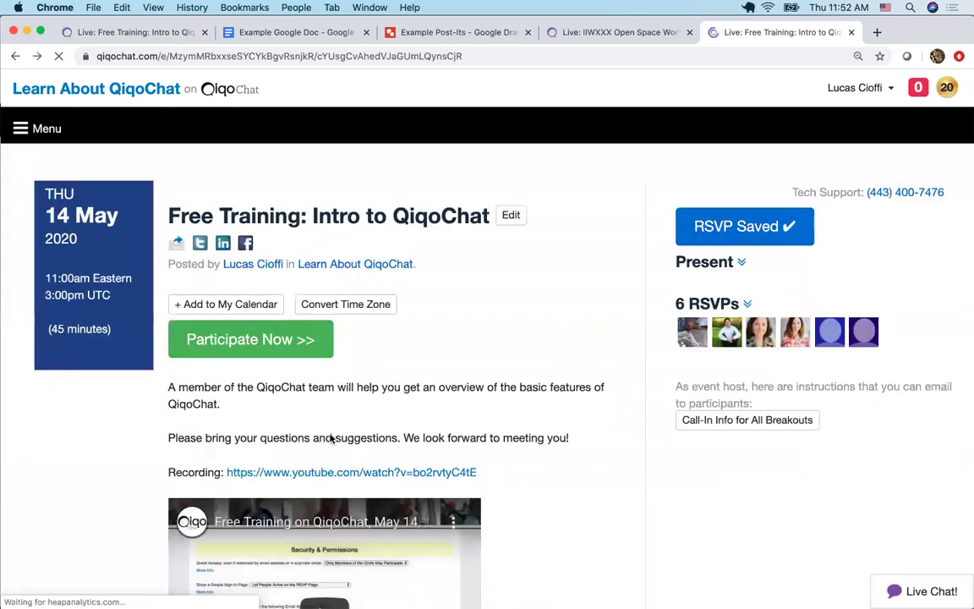
Play the embedded May 14 training recording briefly, pause it and close that event's browser tab.
scroll(502, 540, "down", 2)
left_click(307, 518)
scroll(308, 518, "down", 2)
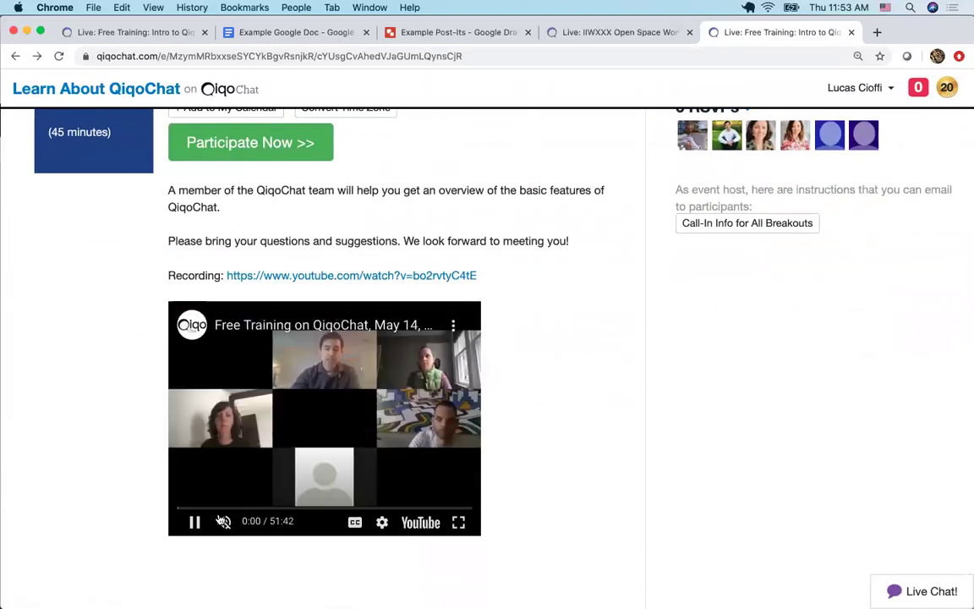
left_click(195, 523)
scroll(577, 442, "up", 4)
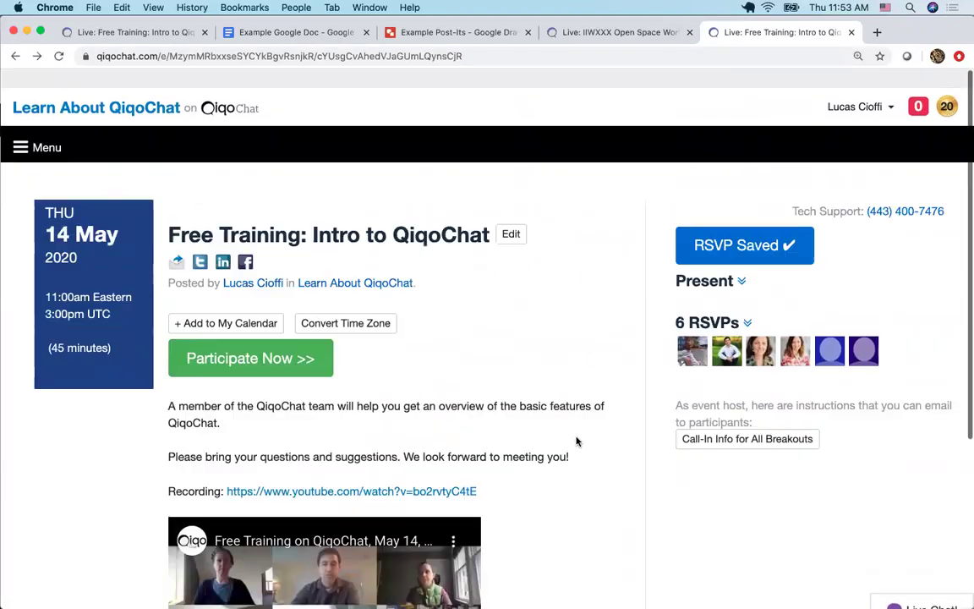
key("super+w")
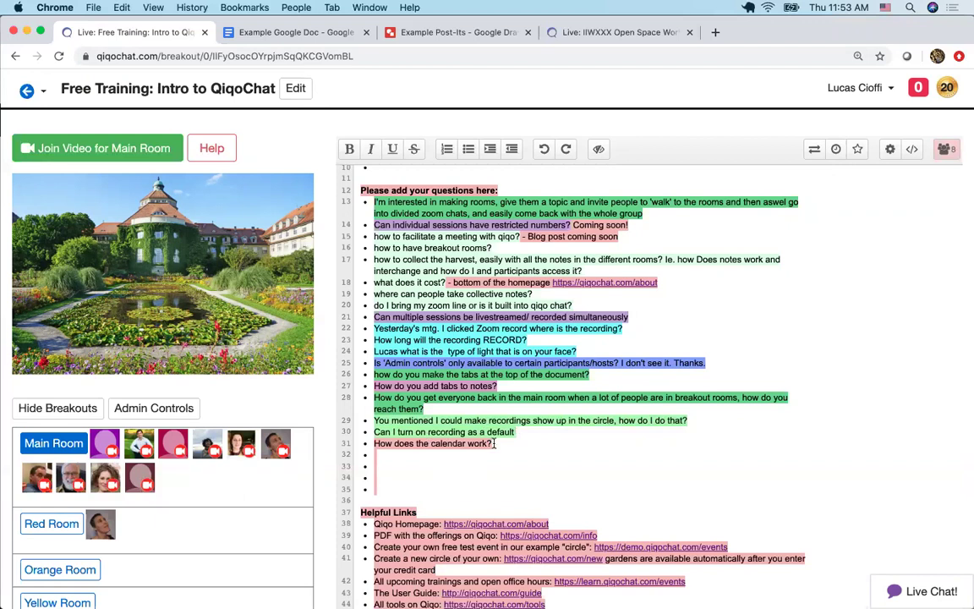
Open the RSVP page of the current Free Training event from its live page.
key("super+t")
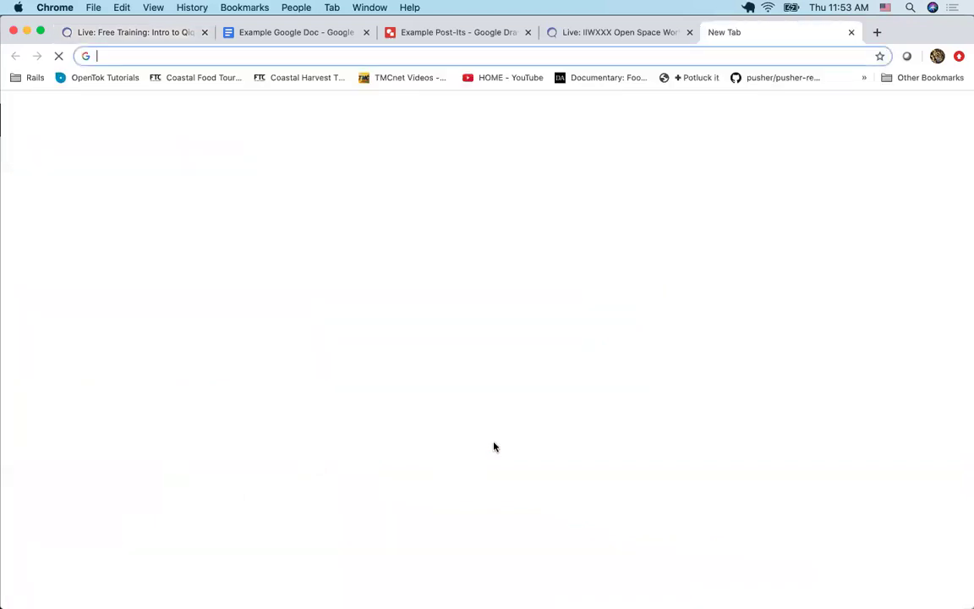
key("super+w")
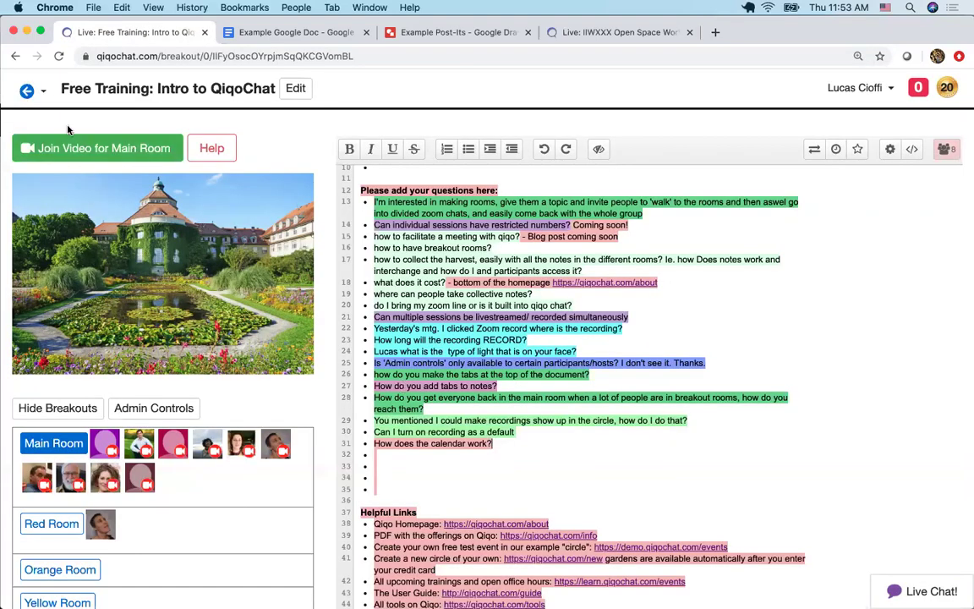
left_click(38, 89)
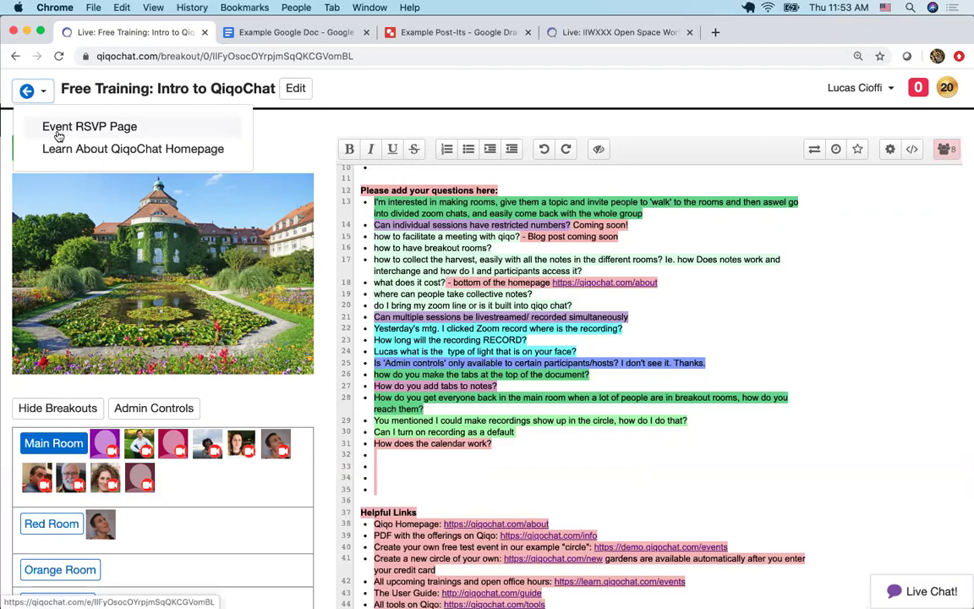
left_click(142, 135)
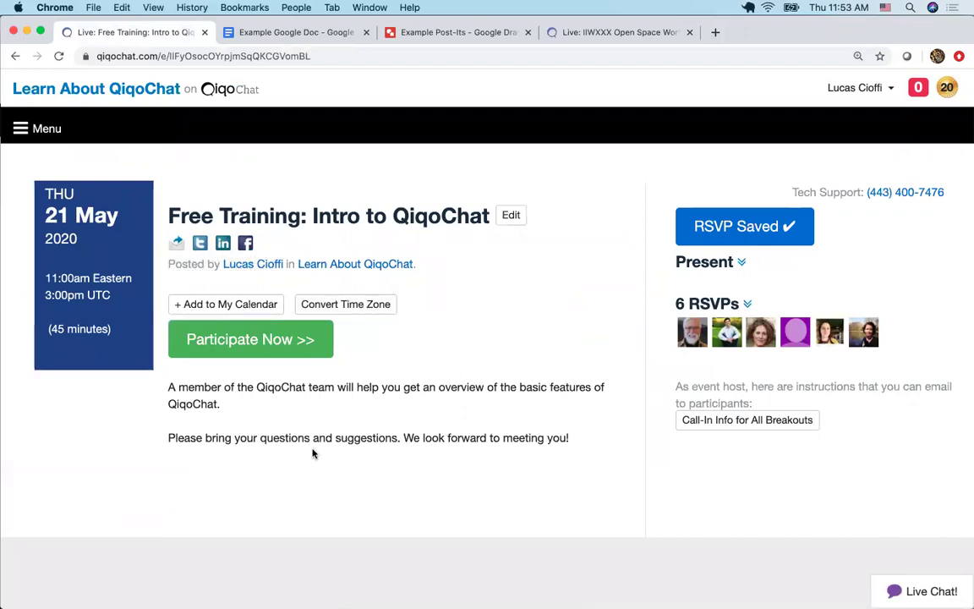
Open qiqochat.com/e/iiw30 in a new browser tab and view the workshop's welcome text, sponsor image and participants.
key("ctrl+t")
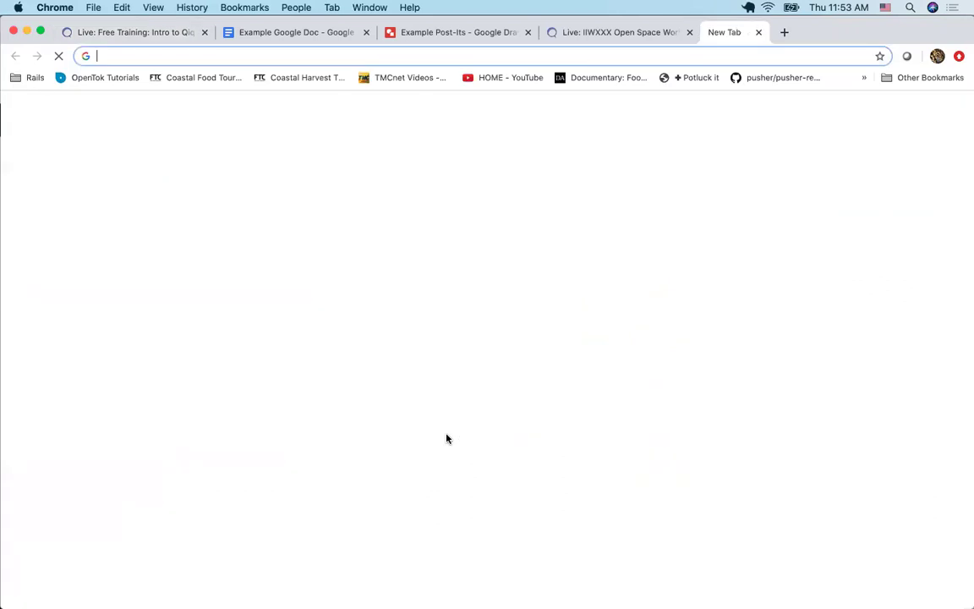
type("iqochat.com/e/iiw30")
key("Return")
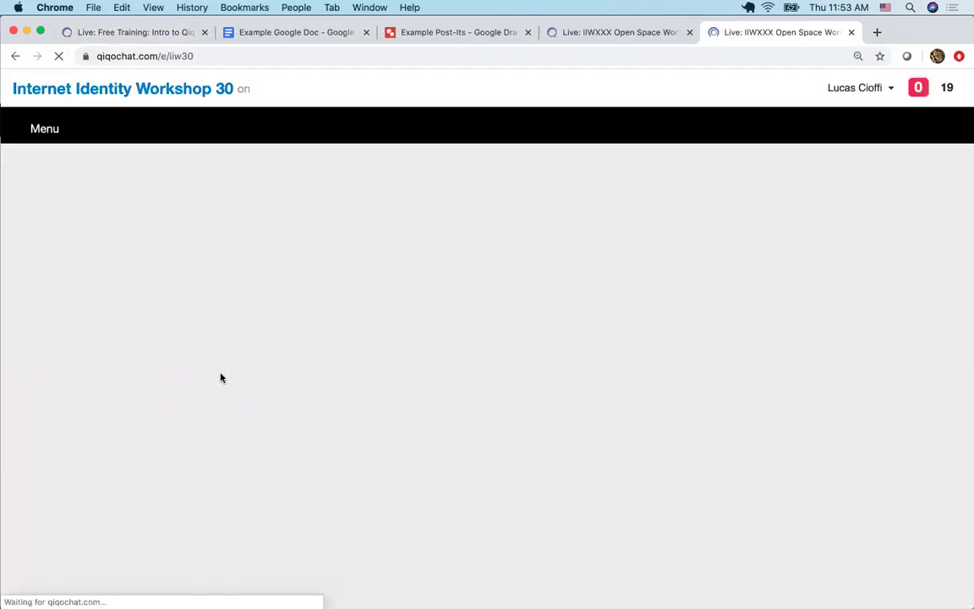
scroll(349, 455, "down", 1)
scroll(349, 455, "down", 4)
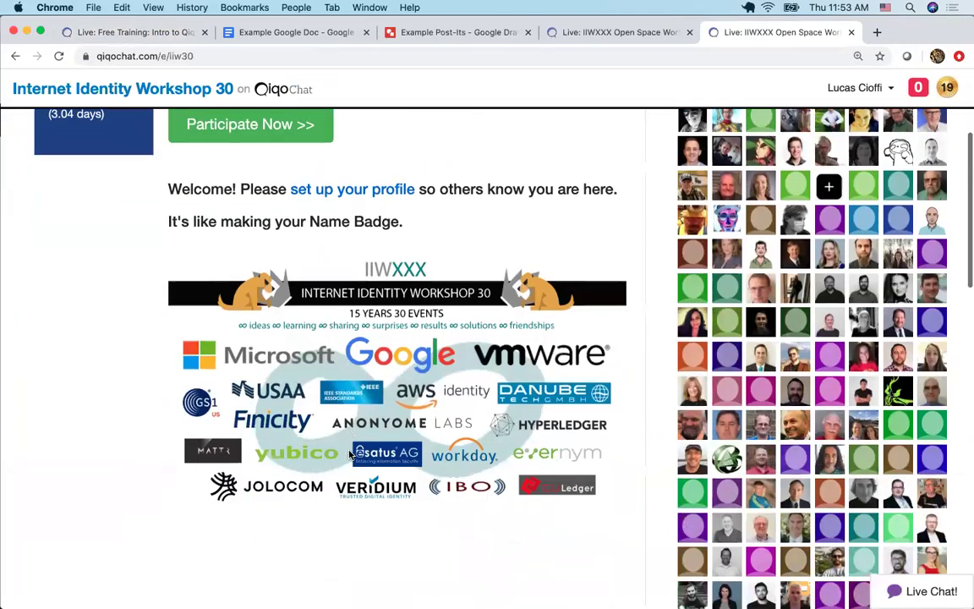
Return to the Free Training RSVP page, expand the list of people present and show them on a zoomed-in map.
left_click(141, 36)
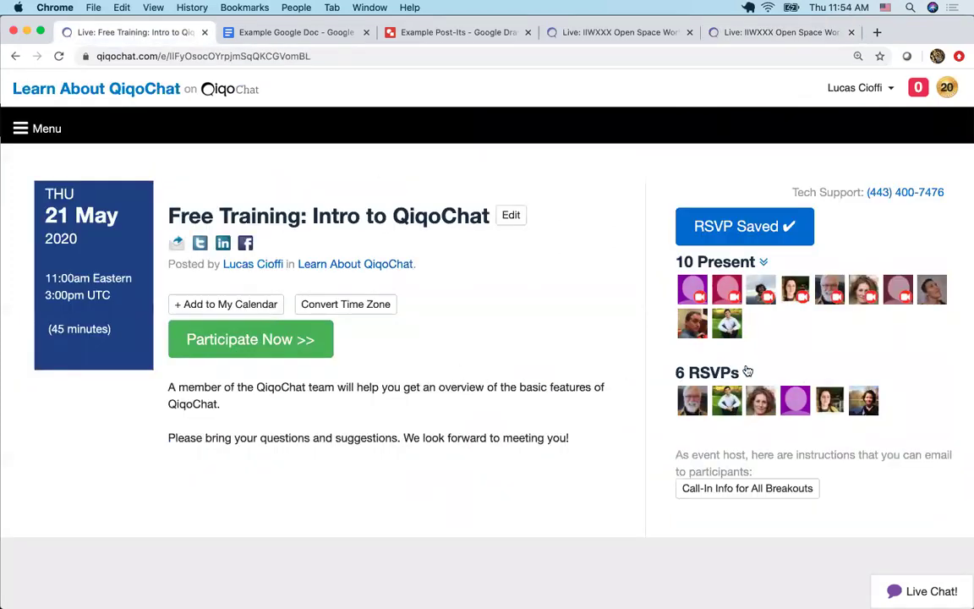
left_click(763, 262)
left_click(779, 280)
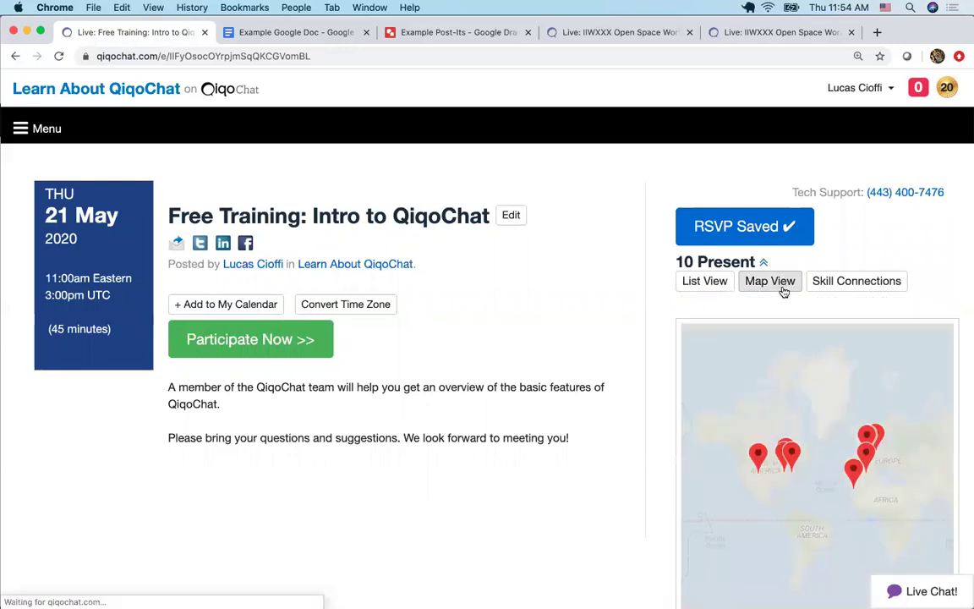
scroll(816, 477, "up", 2)
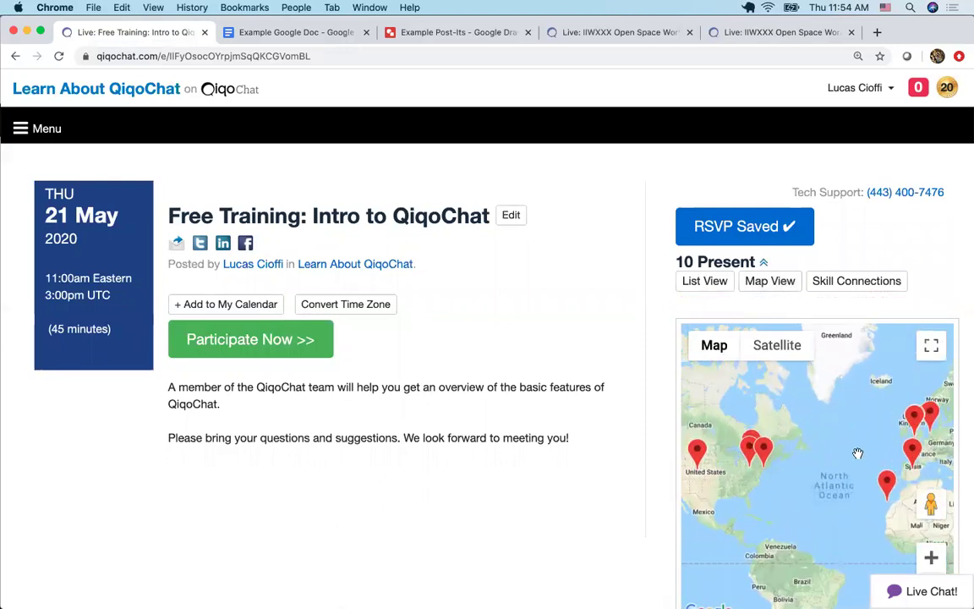
Zoom the map of people present in on Western Europe and expand the event's RSVPs list.
scroll(902, 437, "up", 2)
scroll(902, 437, "up", 2)
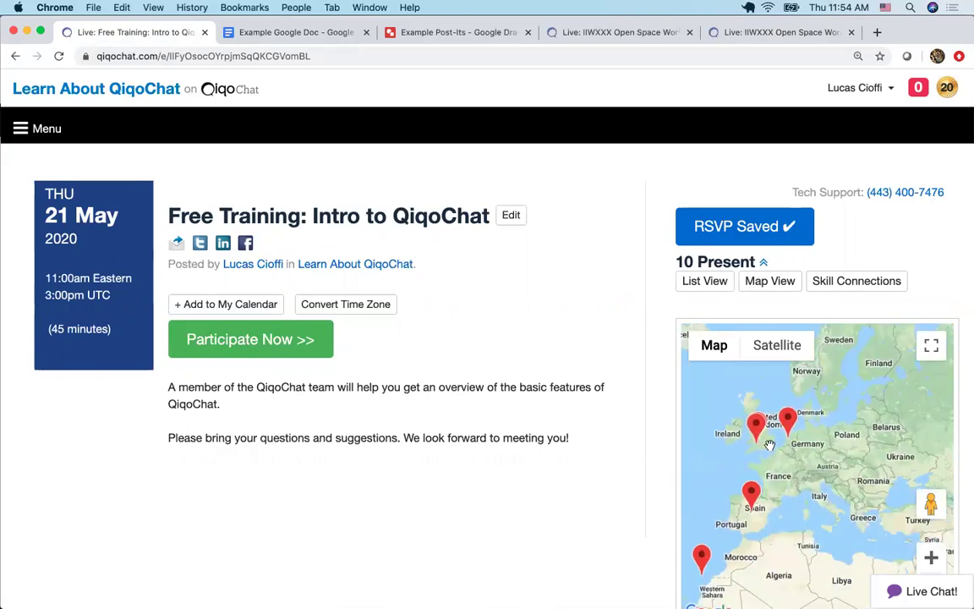
scroll(760, 458, "up", 2)
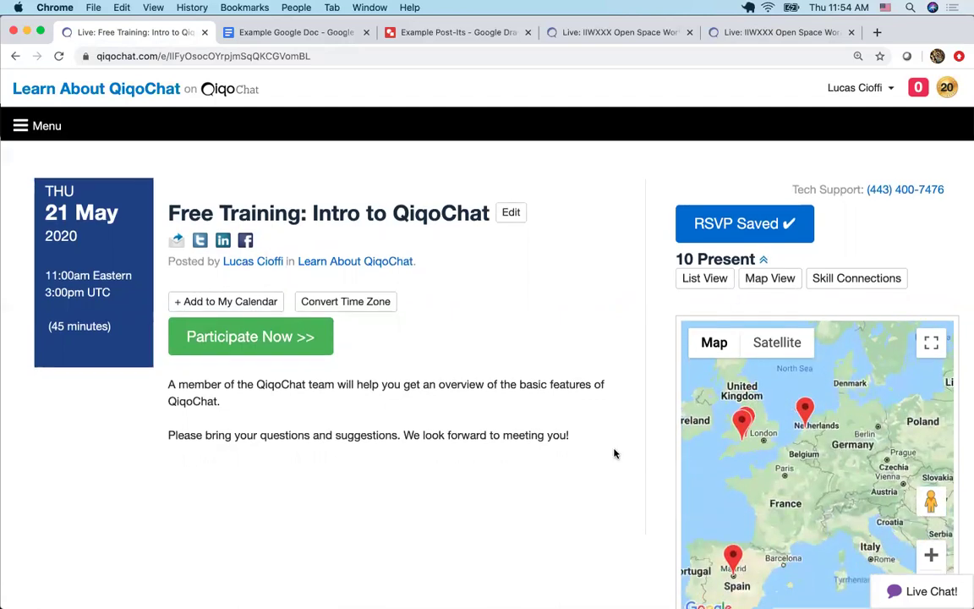
scroll(616, 453, "down", 3)
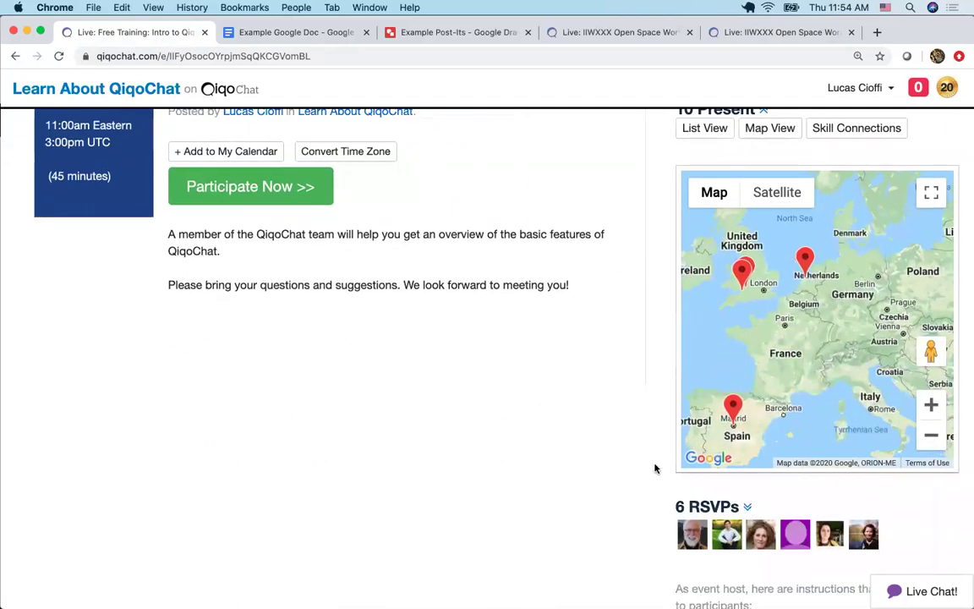
left_click(748, 506)
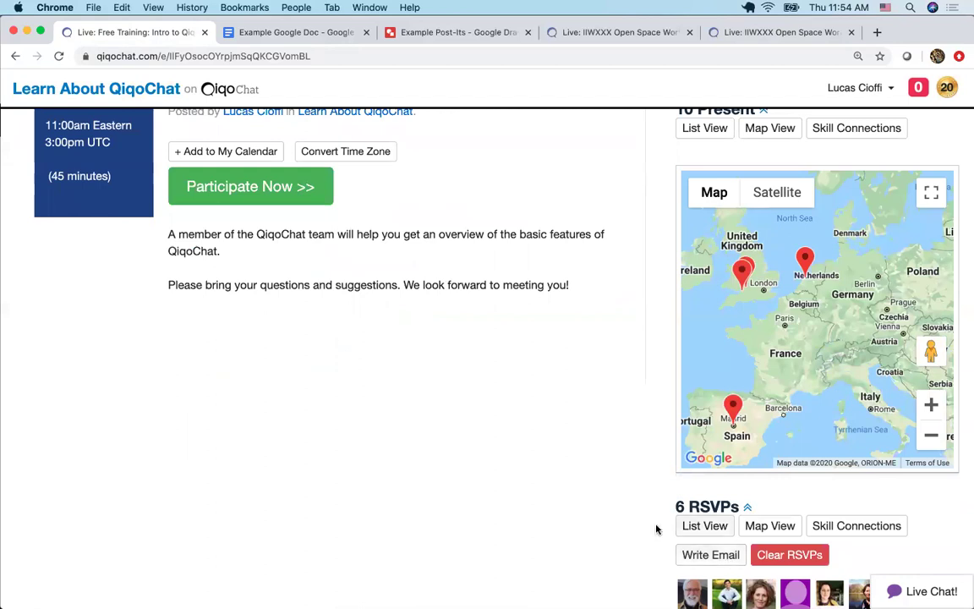
Reload the RSVP page and show the people present on a map, as a list, as skill connections and on the map again.
key("super+r")
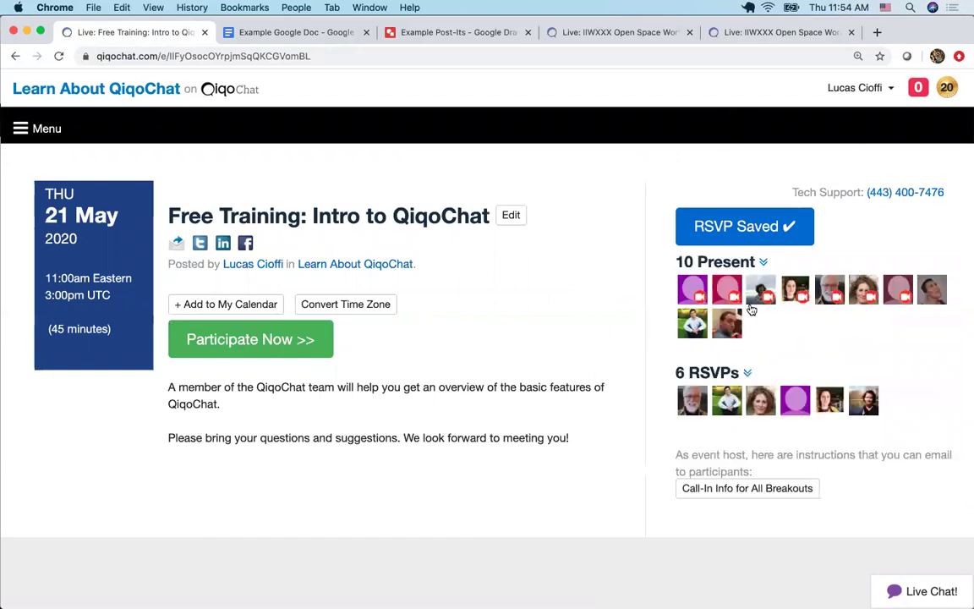
left_click(764, 264)
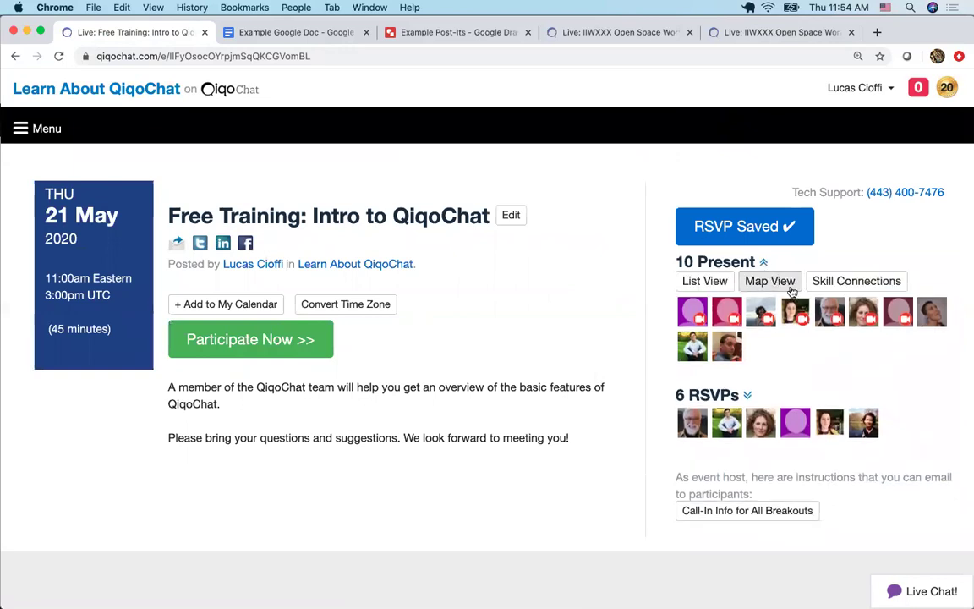
left_click(791, 291)
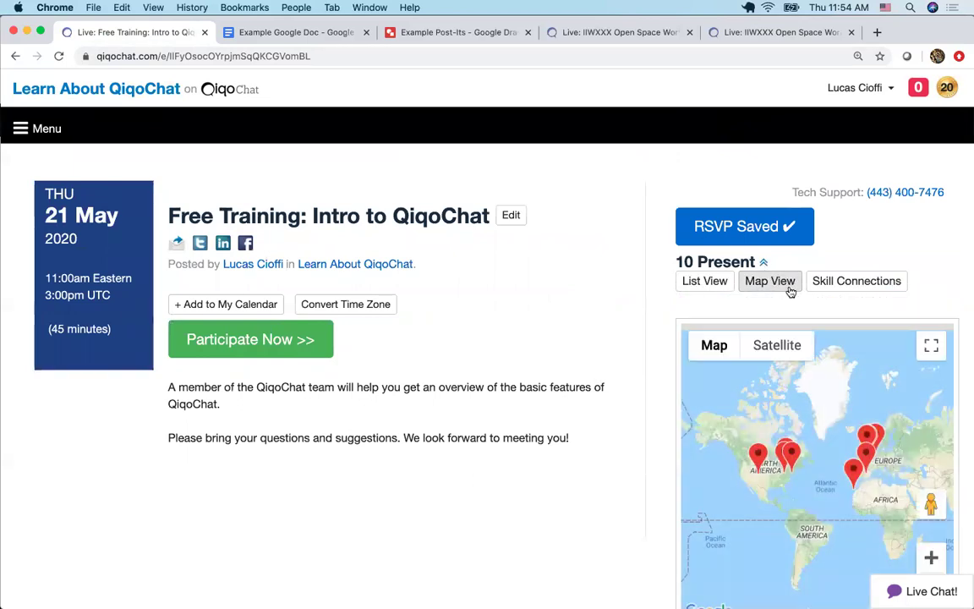
left_click(727, 283)
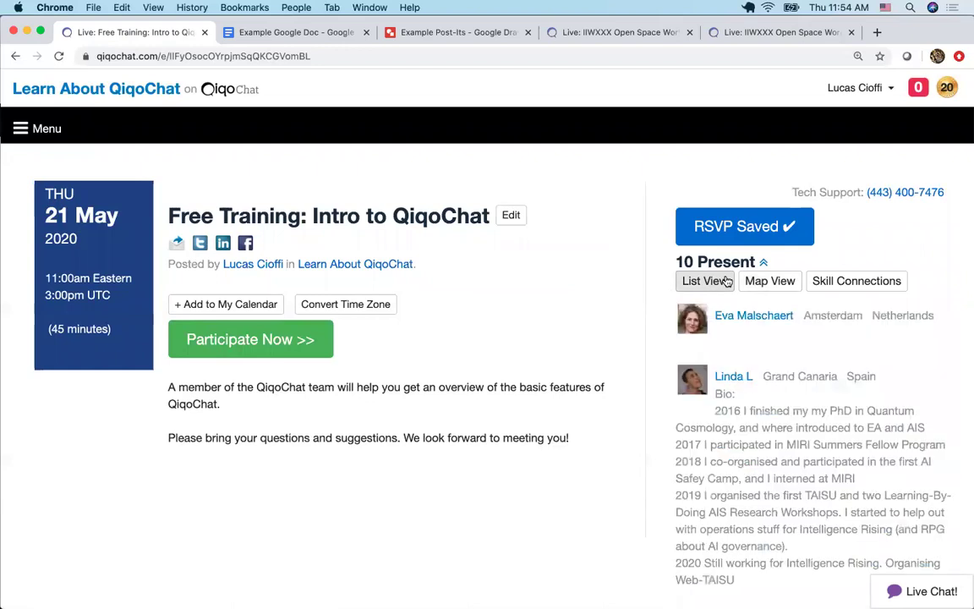
left_click(827, 282)
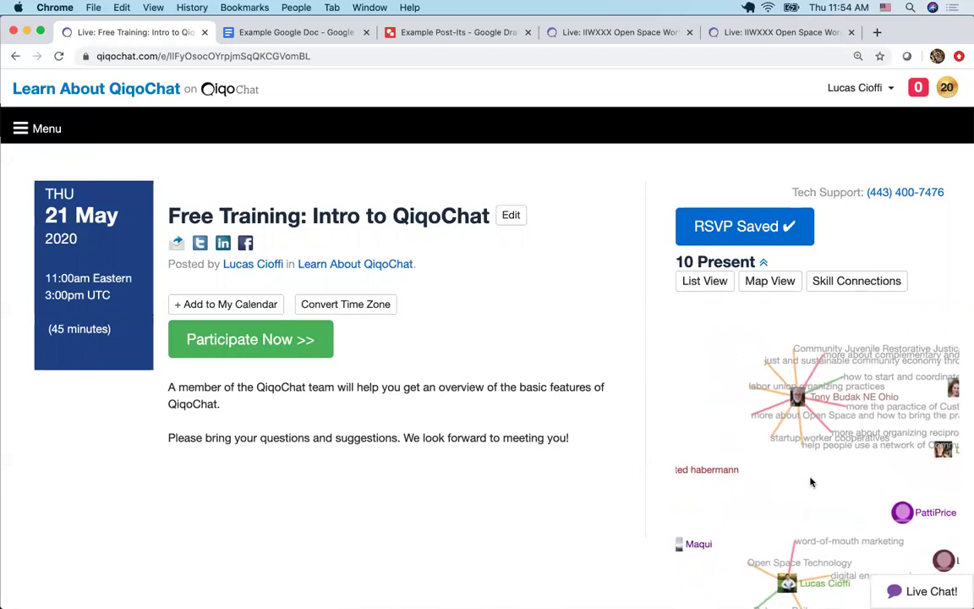
left_click(765, 288)
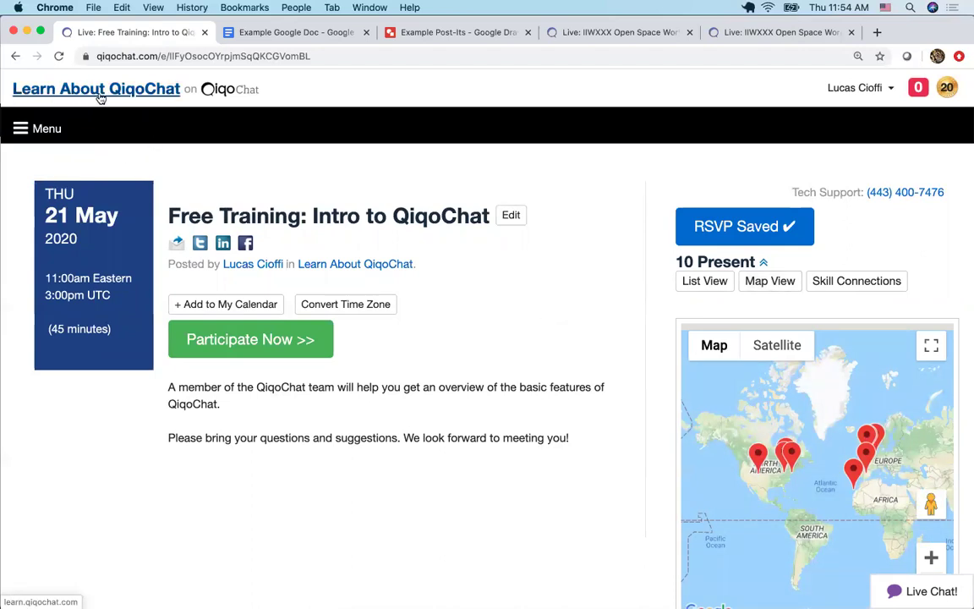
Open the calendar of the Learn About QiqoChat circle and look through its upcoming events.
left_click(39, 132)
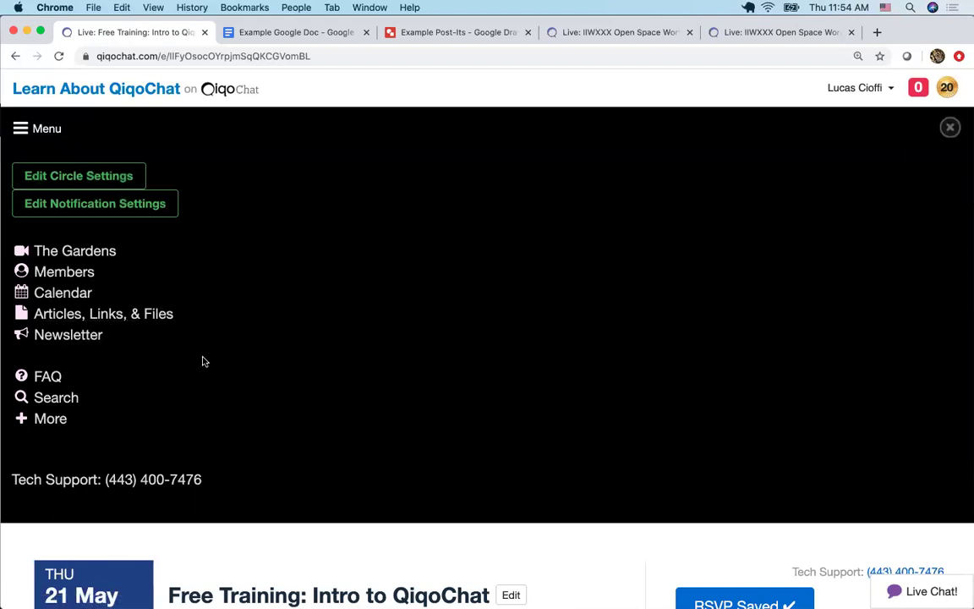
left_click(84, 295)
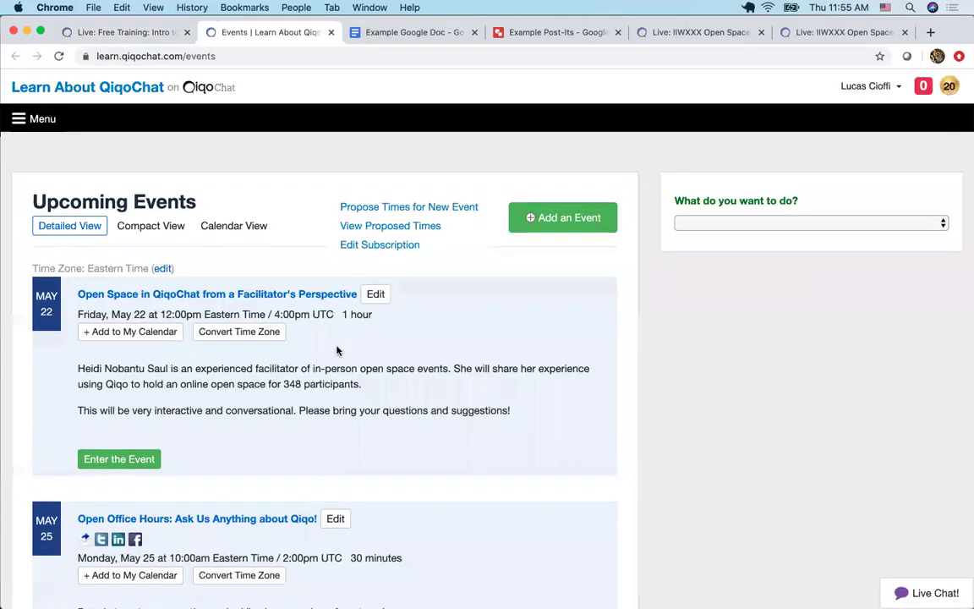
scroll(336, 348, "down", 3)
scroll(337, 345, "down", 3)
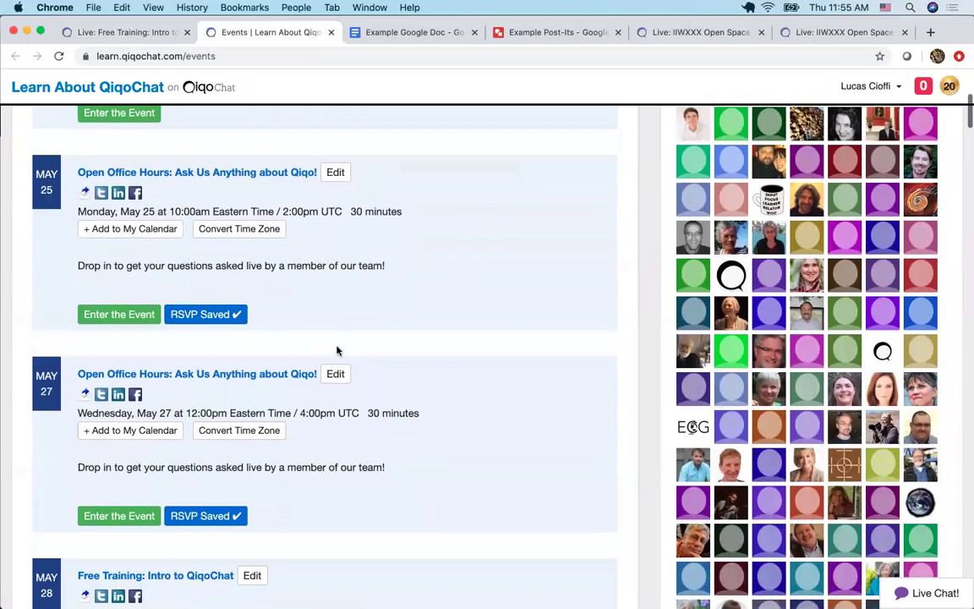
scroll(337, 345, "down", 5)
scroll(337, 346, "down", 3)
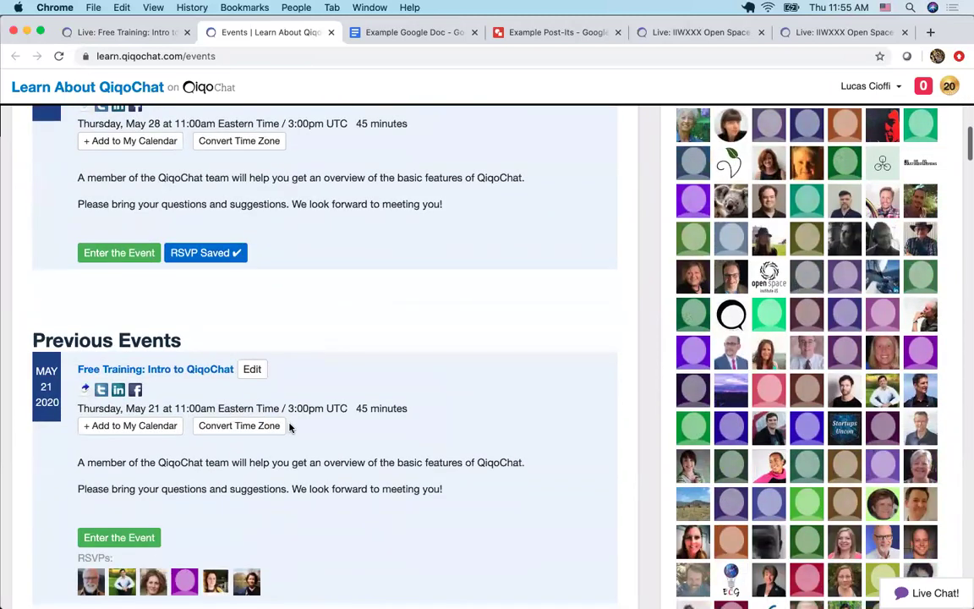
Review the circle's previous events and highlight the "Please bring your questions and suggestions" line of the May 21 Free Training.
scroll(289, 428, "down", 3)
scroll(290, 427, "down", 2)
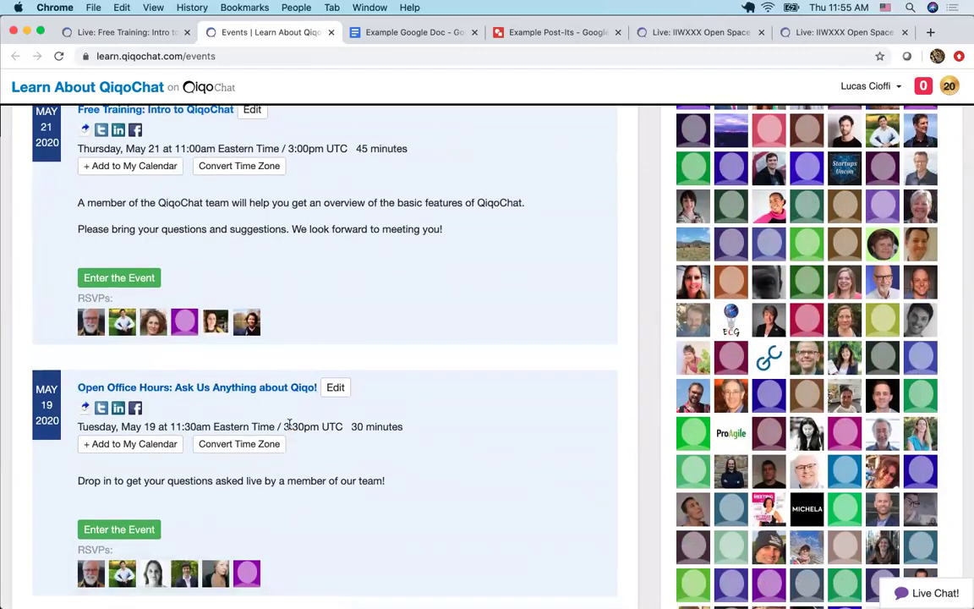
scroll(290, 427, "up", 2)
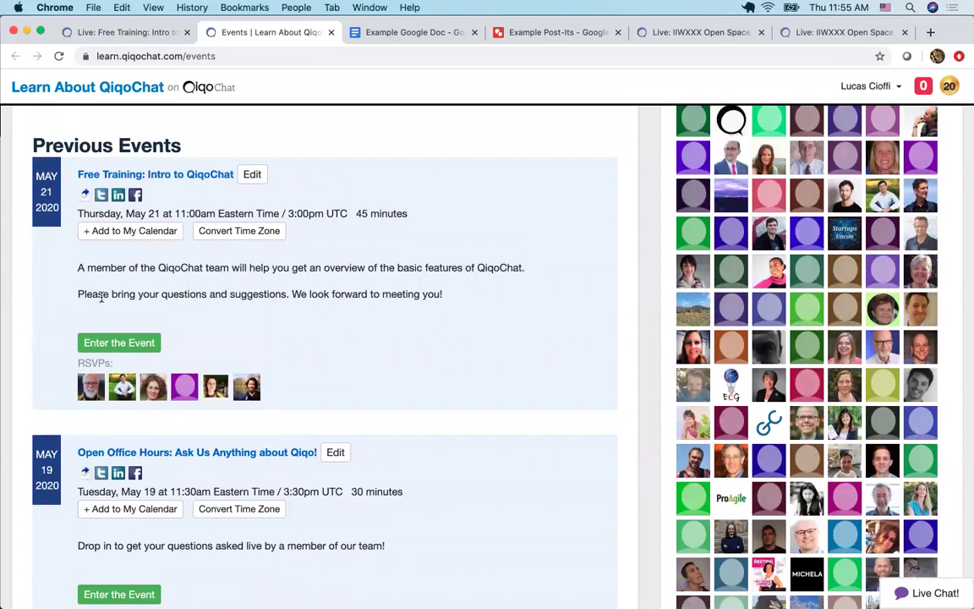
left_click_drag(78, 293, 390, 294)
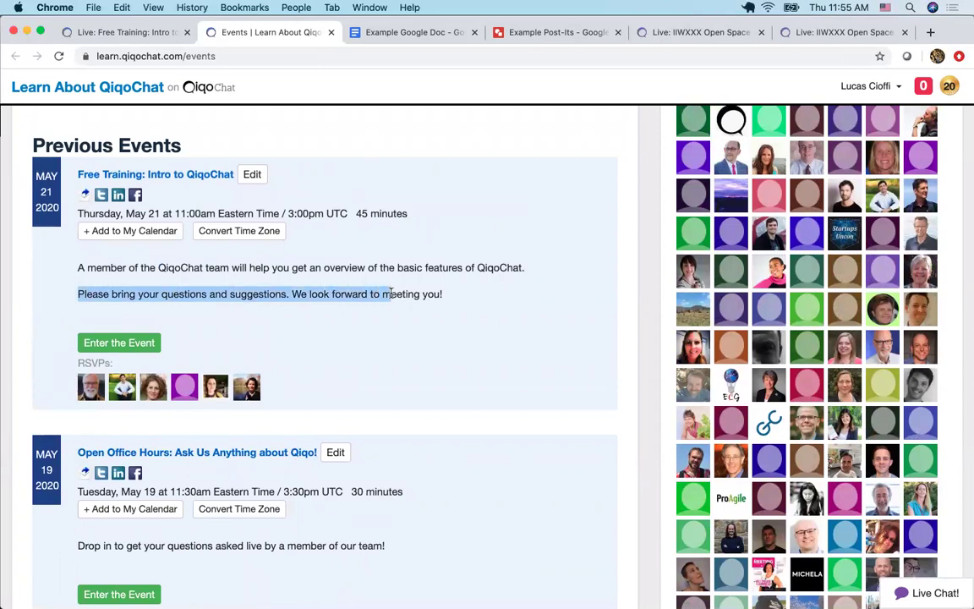
left_click(391, 293)
Show the circle's upcoming events in the compact view and in the calendar view.
scroll(391, 293, "up", 10)
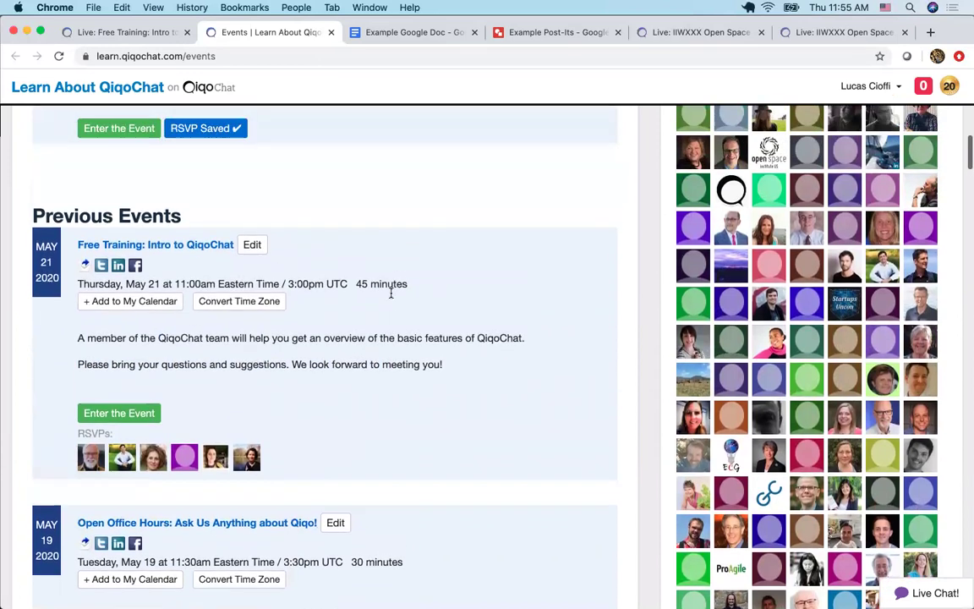
scroll(391, 298, "up", 5)
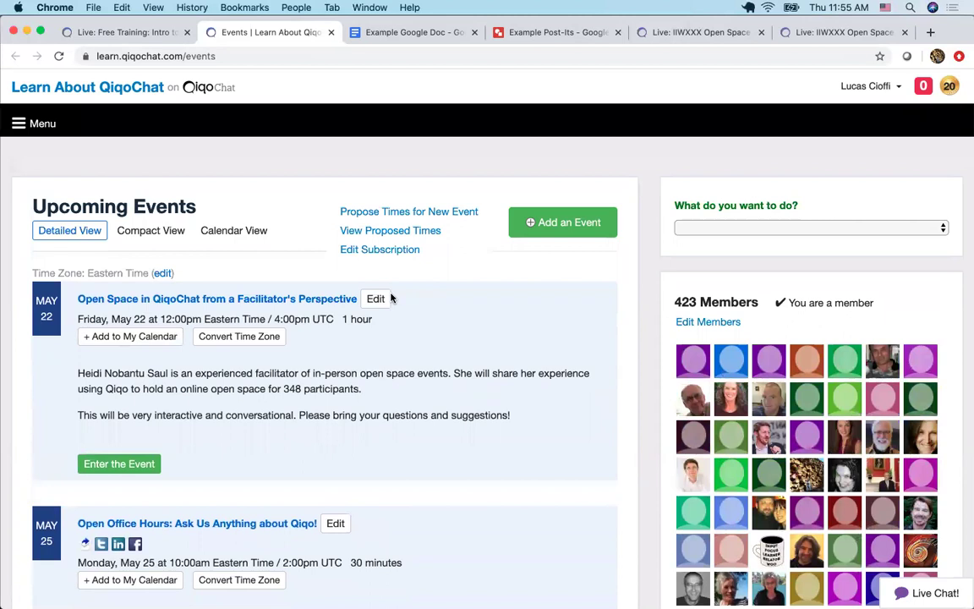
left_click(151, 230)
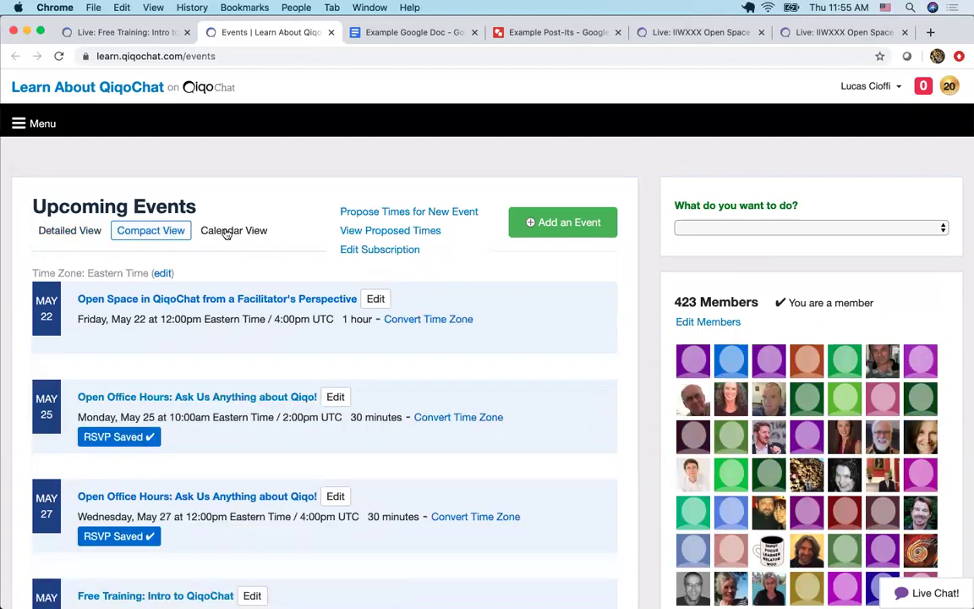
left_click(227, 233)
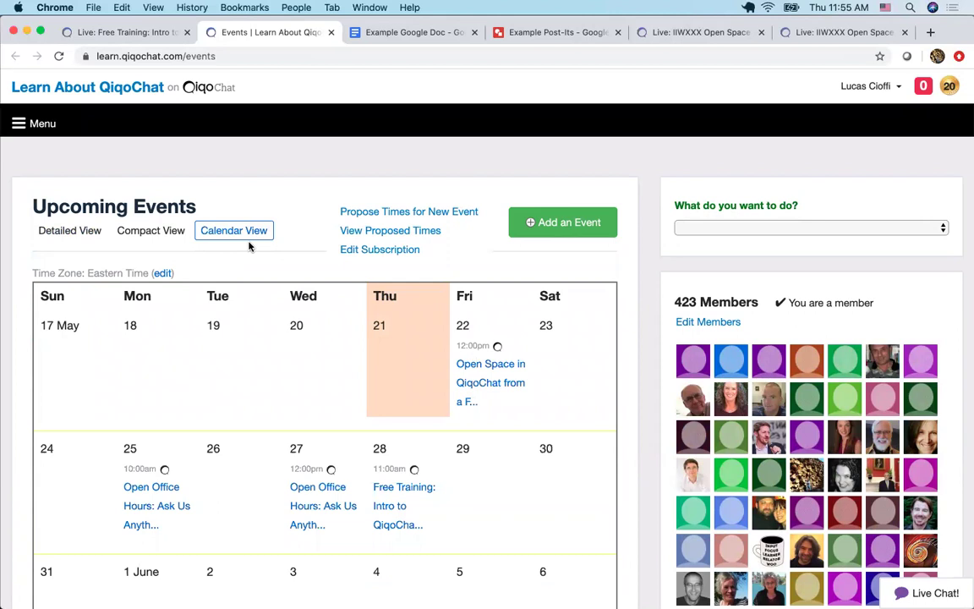
Switch to the Internet Identity Workshop 30 RSVP page and open the circle's session schedule.
key("super+9")
scroll(247, 215, "up", 5)
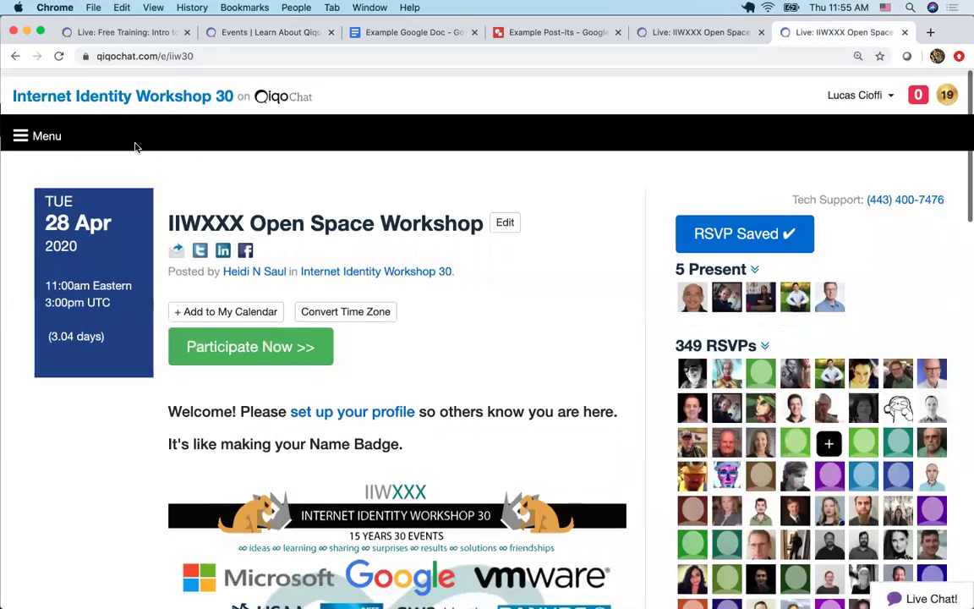
left_click(46, 129)
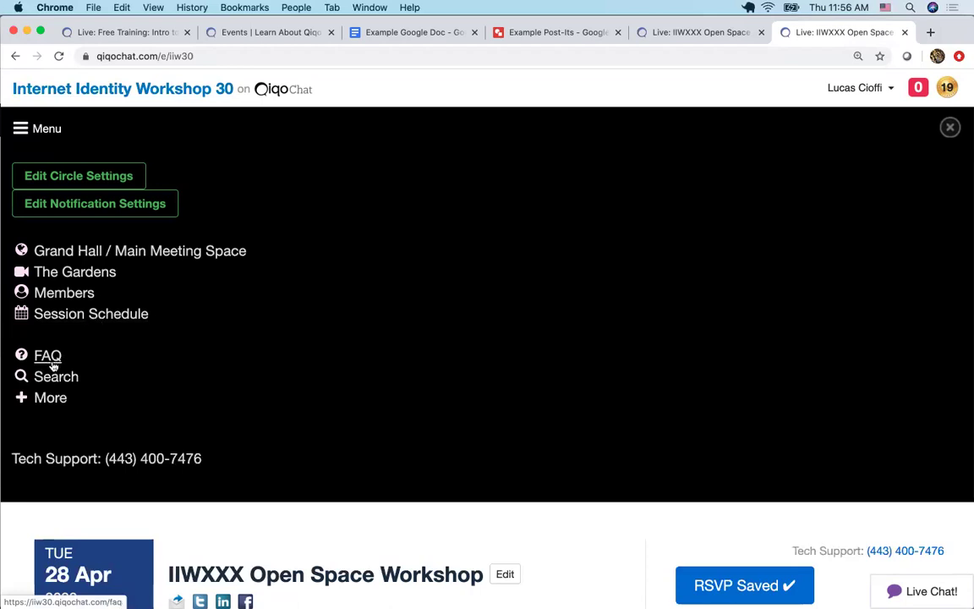
left_click(103, 316)
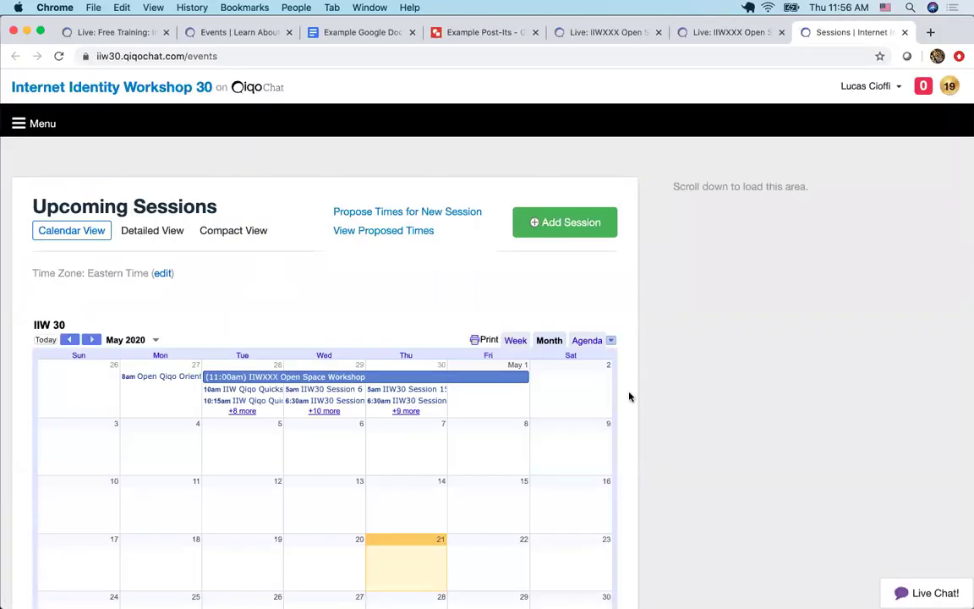
Show the IIW 30 calendar by week and go to the week of Apr 26 – May 2, 2020.
scroll(630, 395, "down", 3)
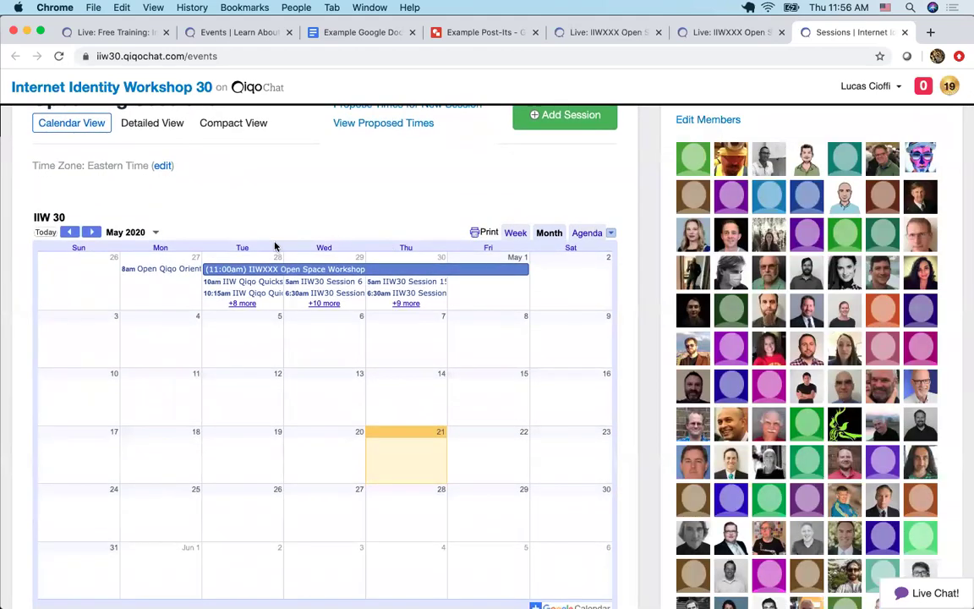
left_click(515, 233)
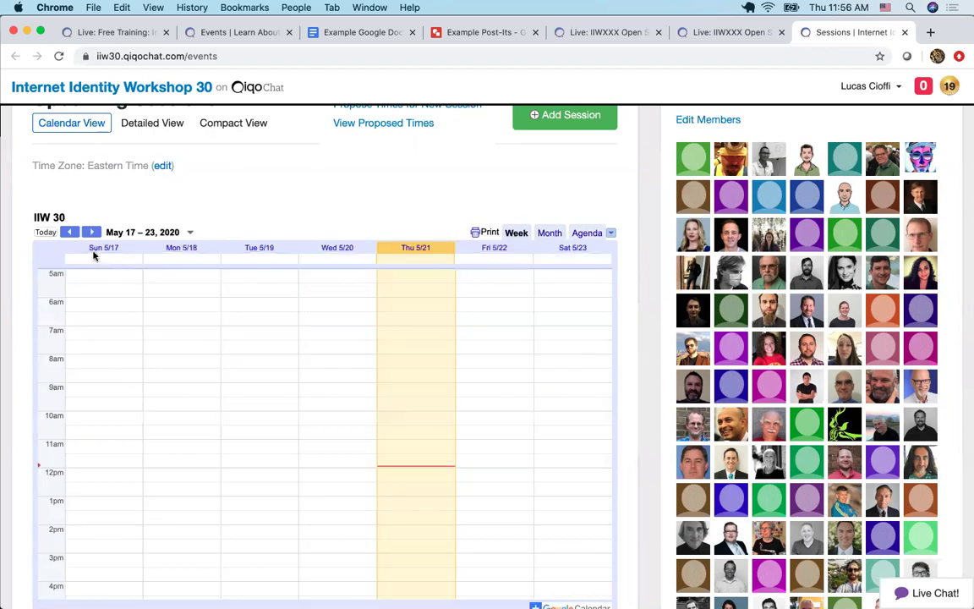
left_click(68, 231)
left_click(69, 232)
left_click(68, 232)
left_click(69, 232)
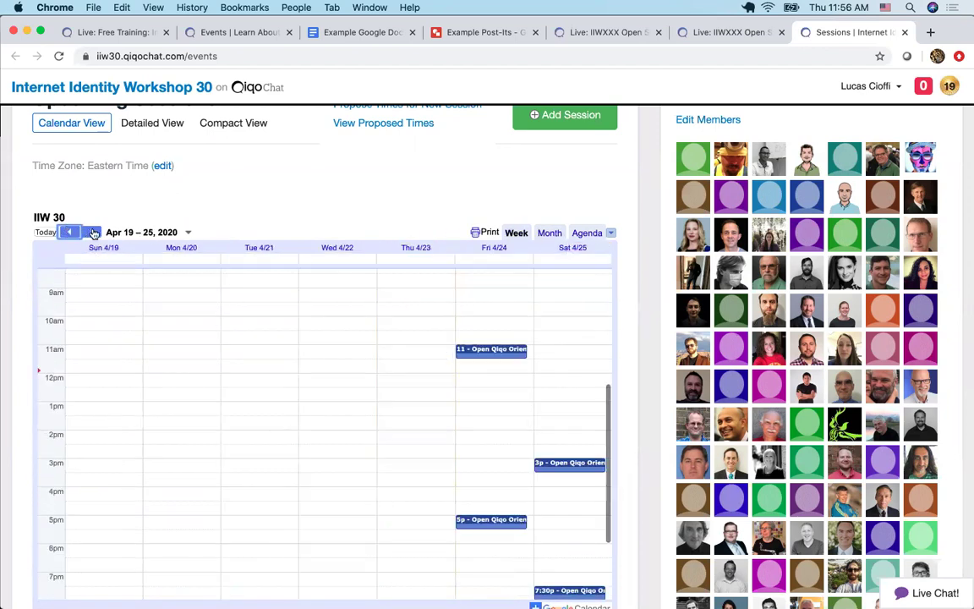
left_click(92, 231)
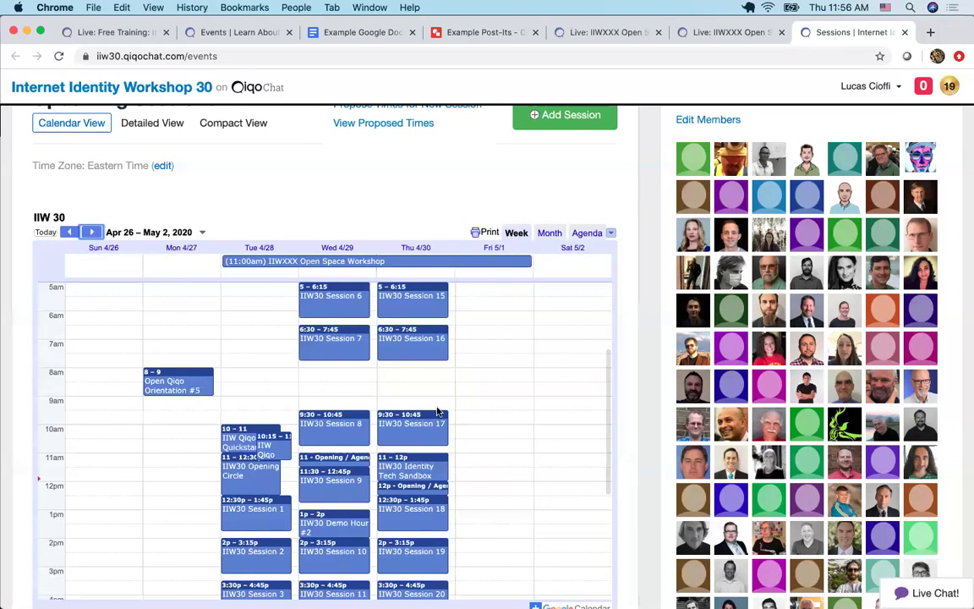
View the orientation sessions in the week of Apr 19 – 25, 2020, and return to the week of Apr 26 – May 2.
left_click(69, 231)
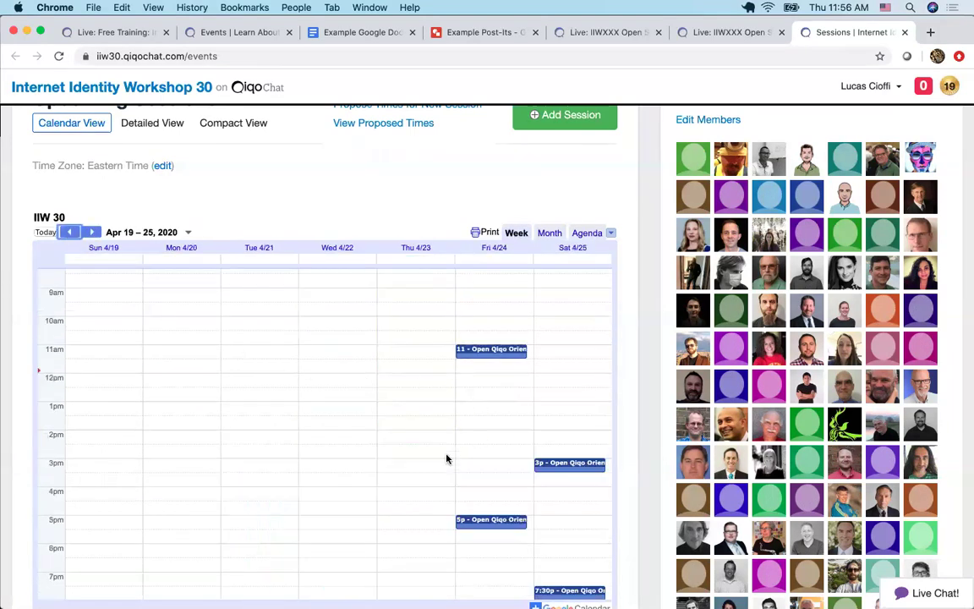
scroll(647, 485, "down", 1)
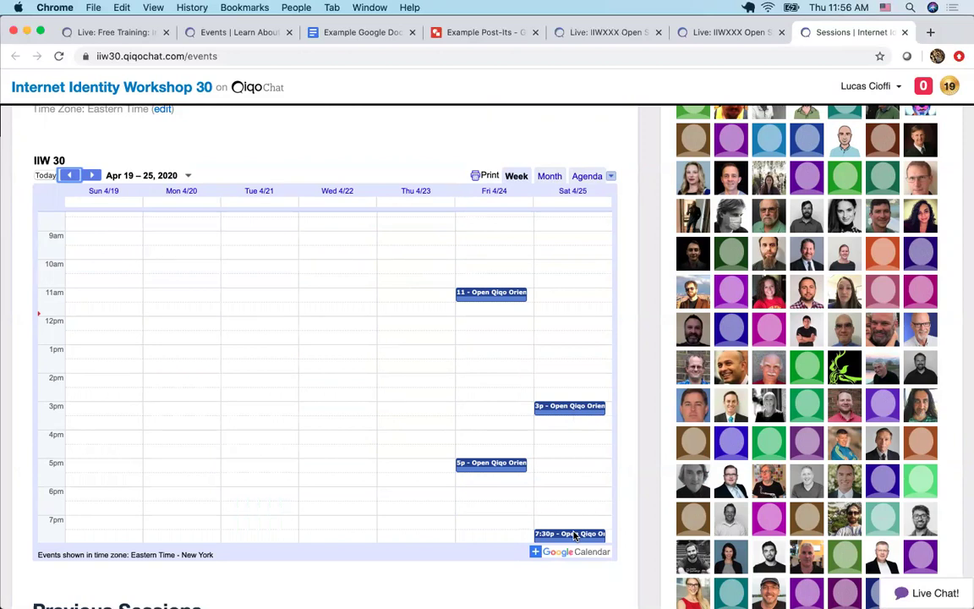
scroll(574, 536, "up", 1)
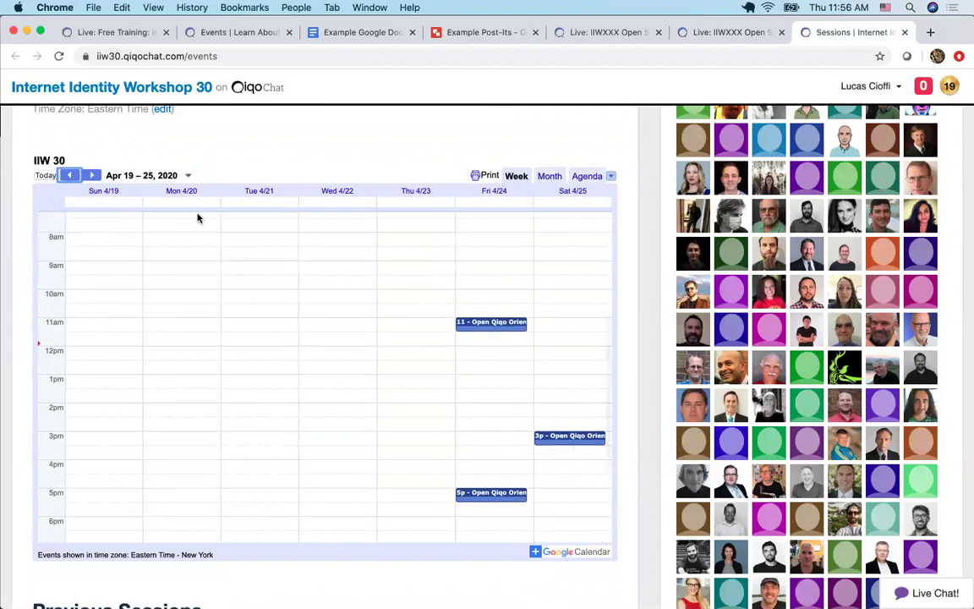
left_click(93, 175)
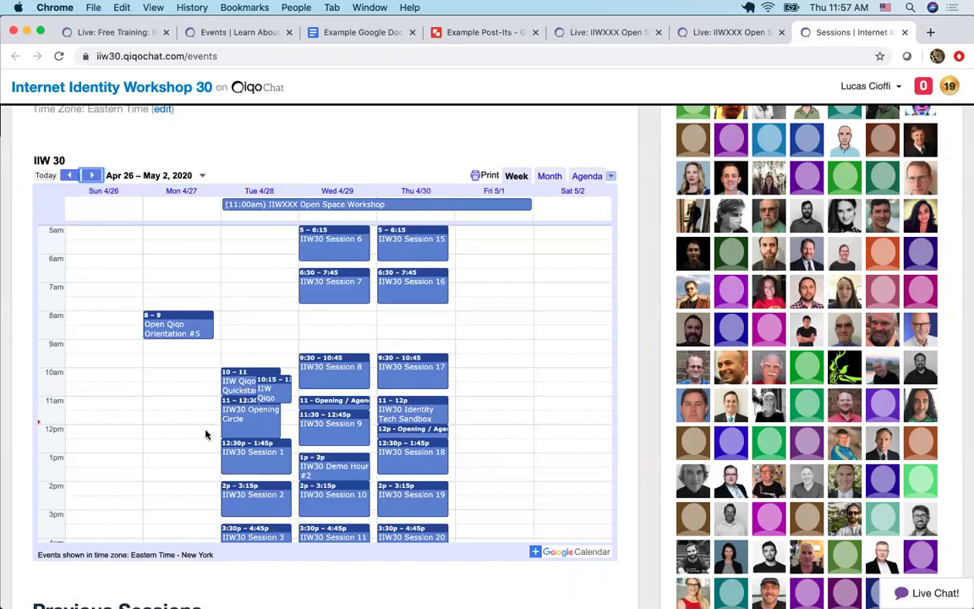
View the calendar details of the IIW30 Opening Circle and of IIW30 Sessions 1, 2, 3 and 7.
left_click(252, 414)
left_click(266, 460)
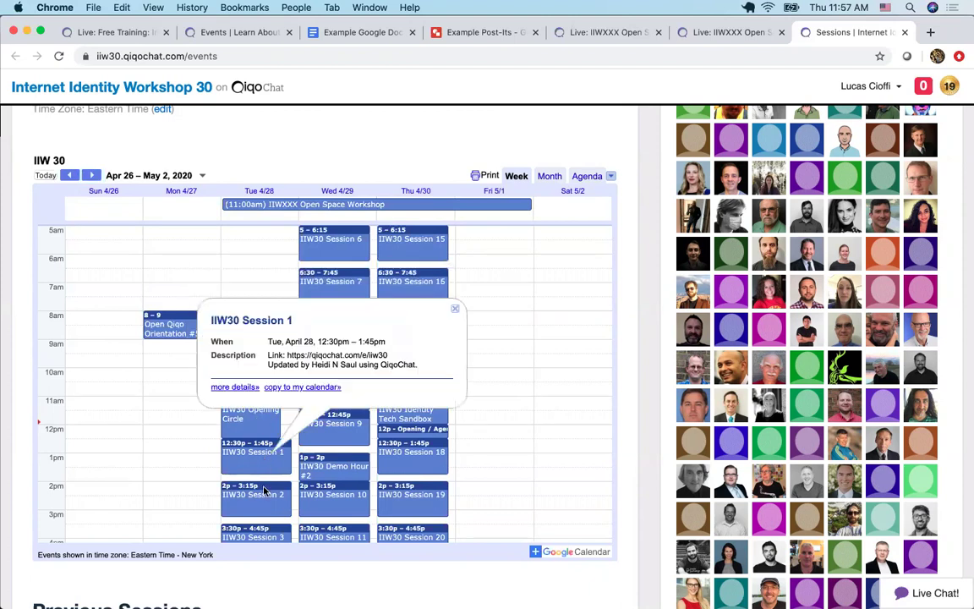
left_click(254, 495)
left_click(267, 537)
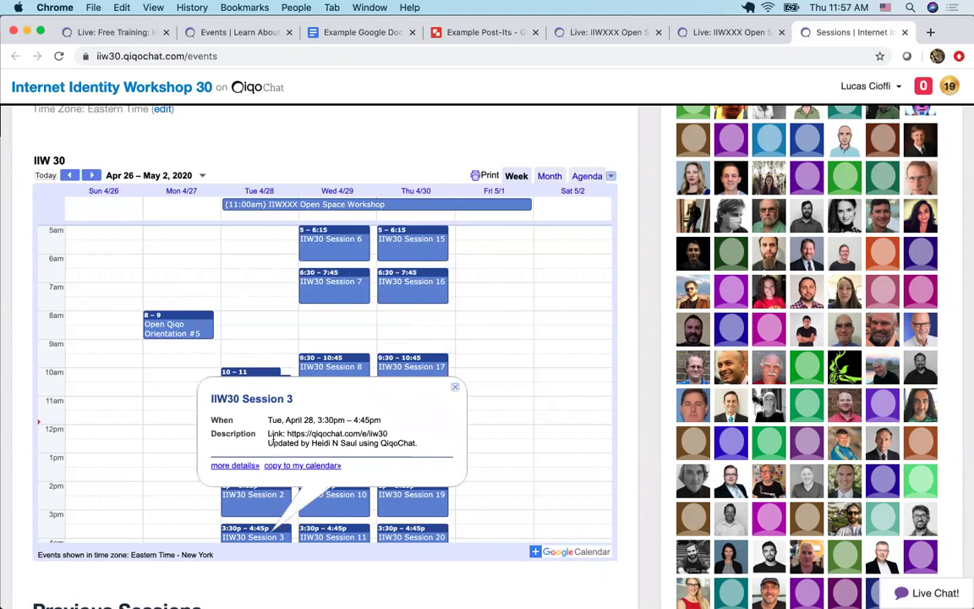
left_click(337, 280)
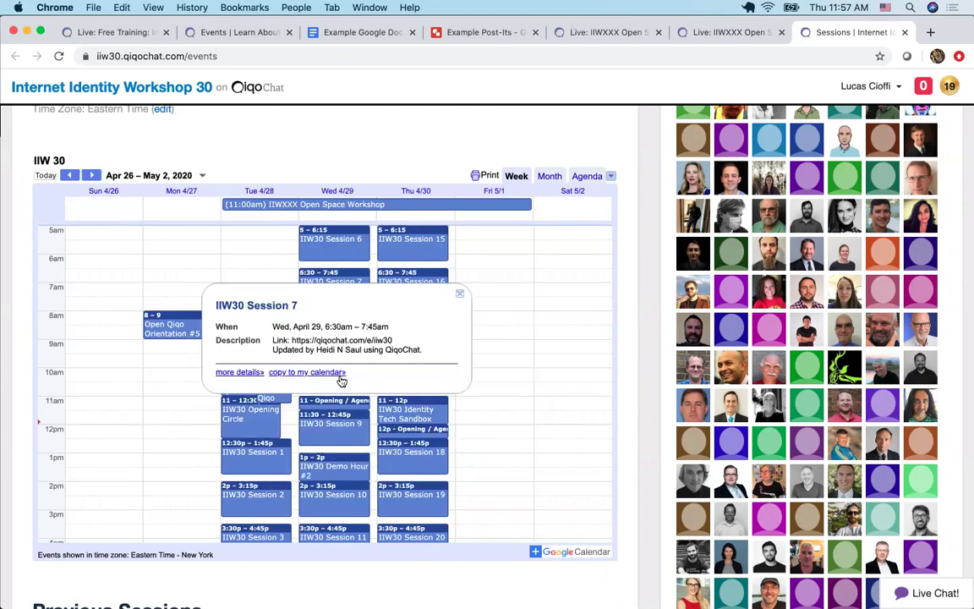
View the calendar details of IIW30 Session 9, and review the participants' questions in the Intro to QiqoChat training's main room.
left_click(329, 434)
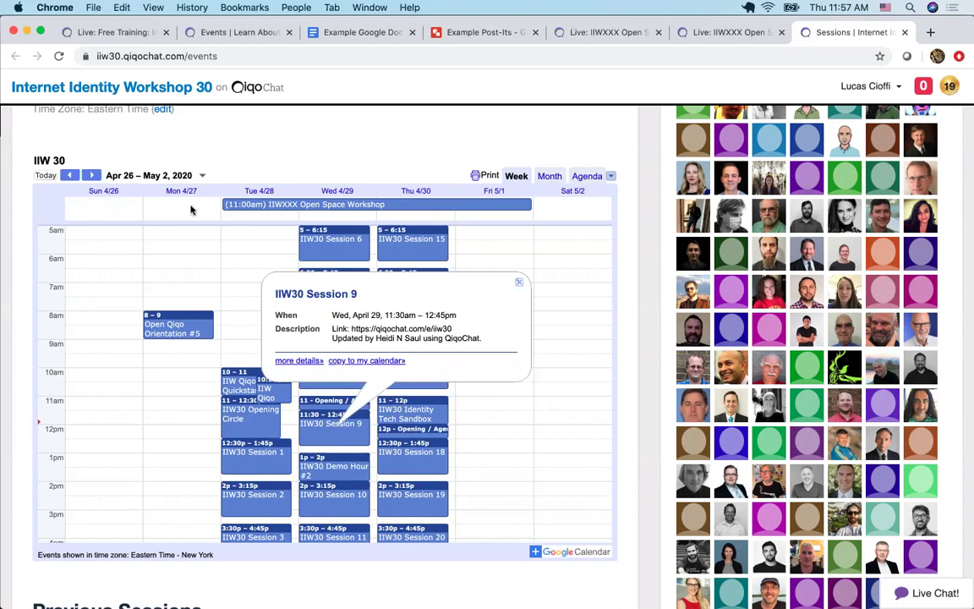
left_click(122, 34)
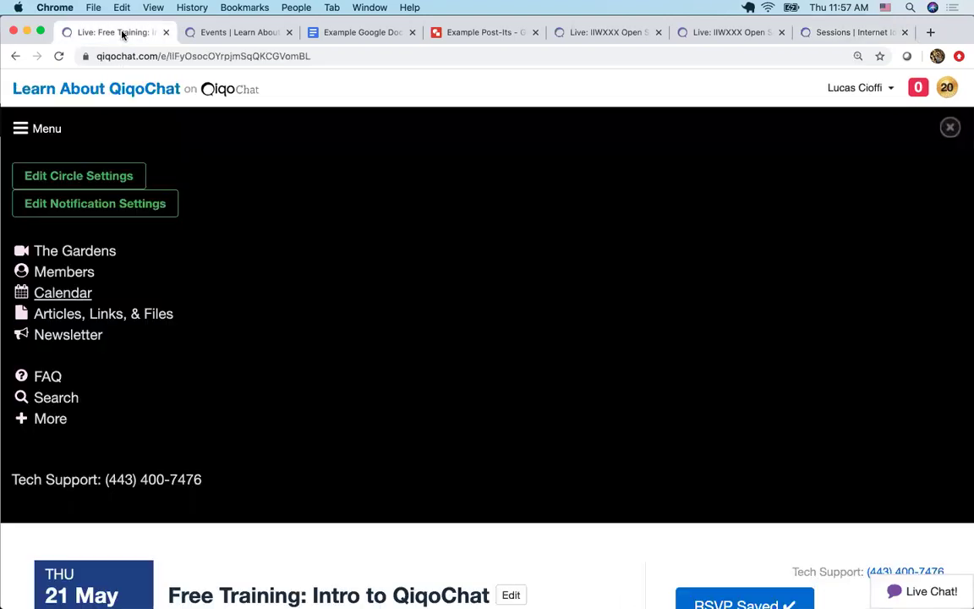
left_click(38, 127)
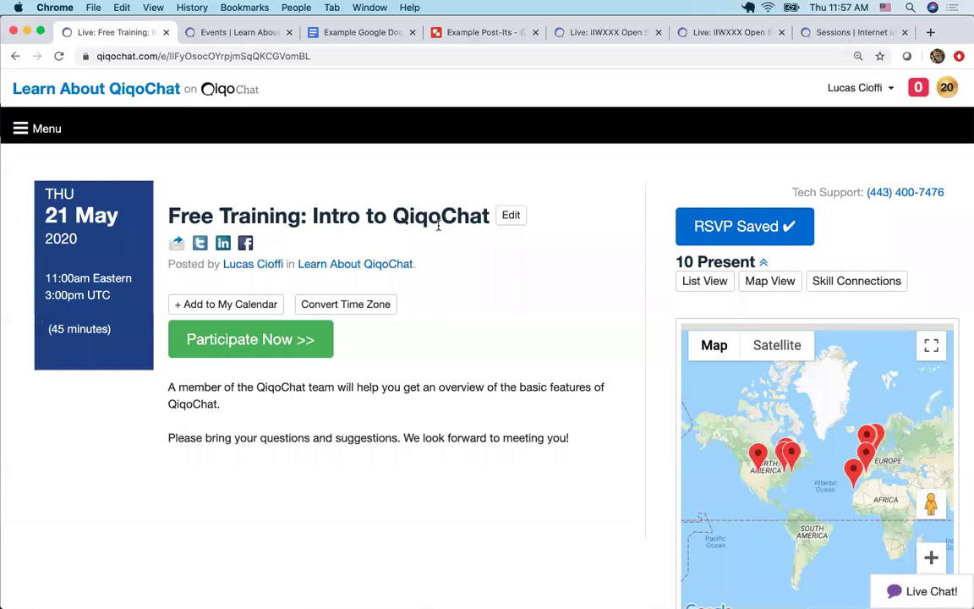
left_click(248, 348)
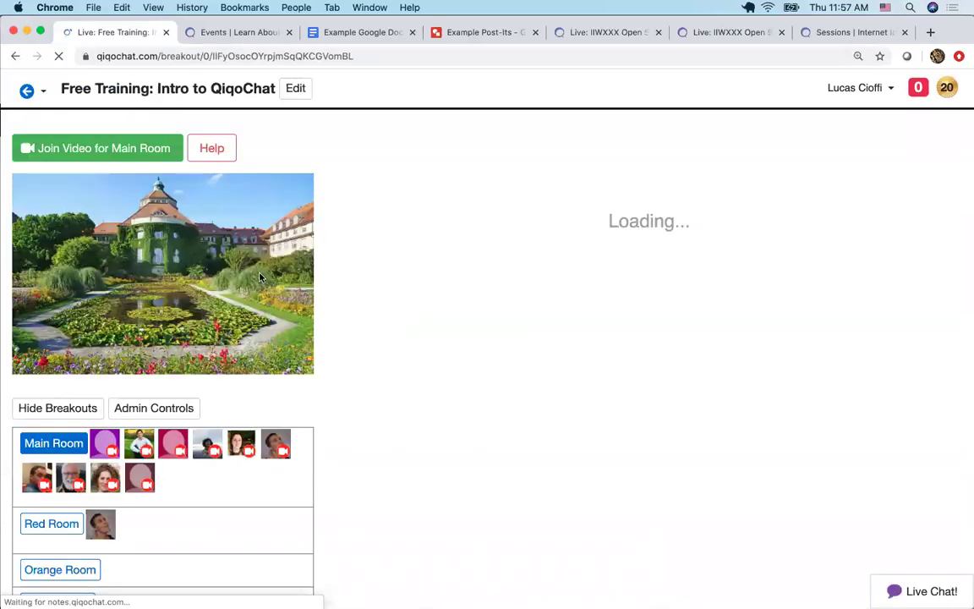
scroll(512, 386, "down", 3)
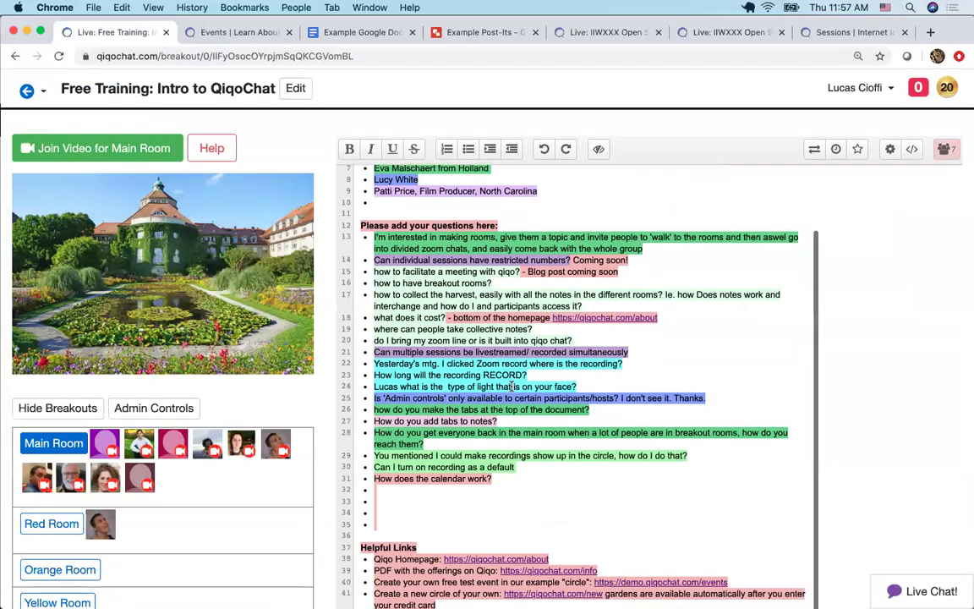
scroll(513, 386, "up", 3)
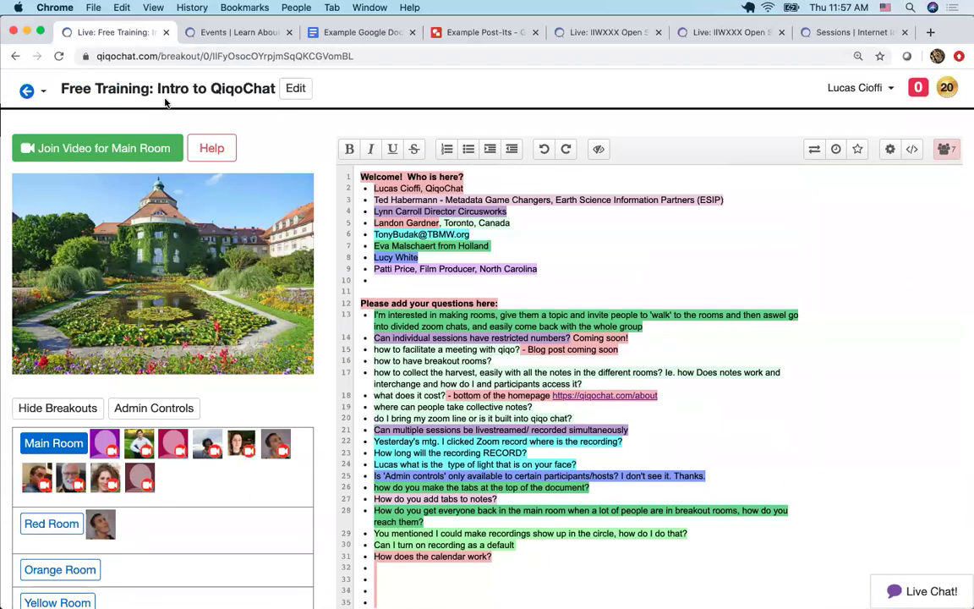
Keep the training room open, open the Learn About QiqoChat circle's gardens in a separate tab and look through the garden list.
left_click(15, 55, "super")
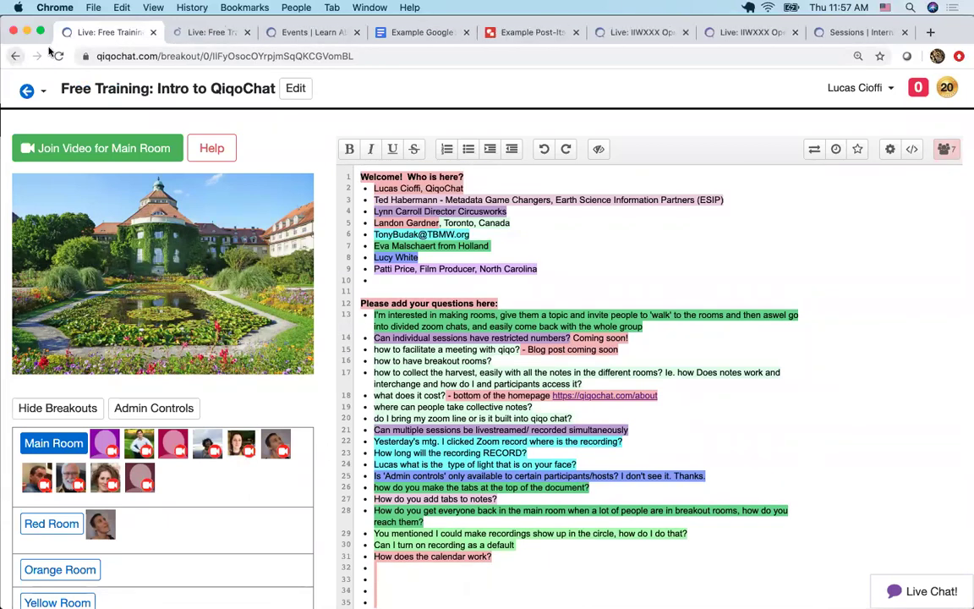
left_click(183, 34)
left_click(49, 128)
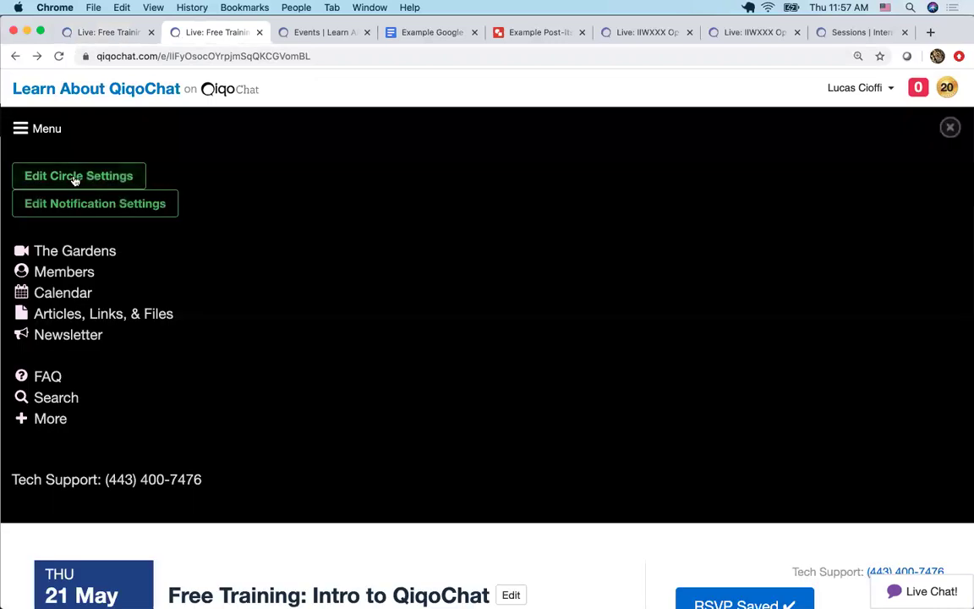
left_click(79, 252)
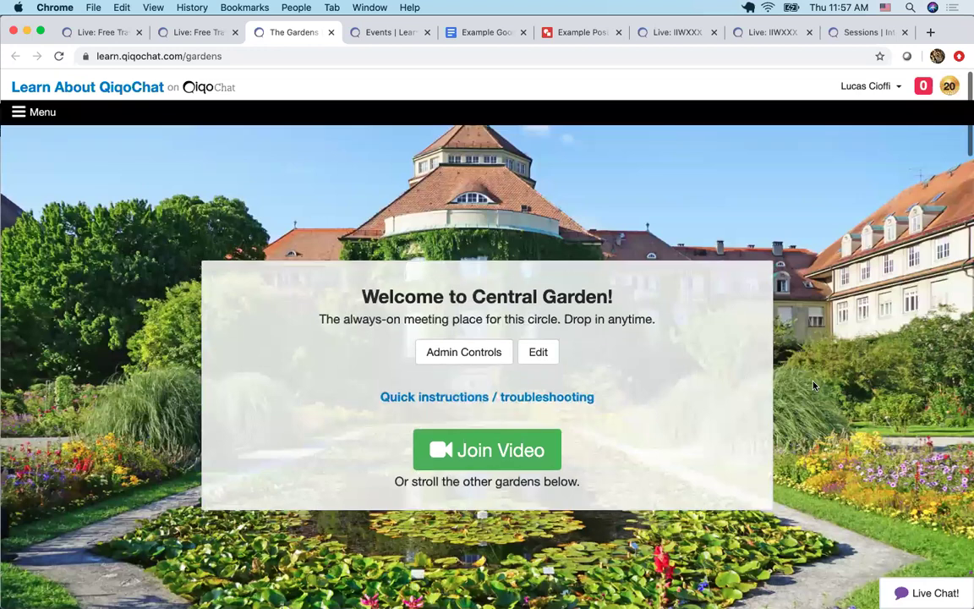
scroll(813, 386, "down", 1)
scroll(813, 386, "down", 2)
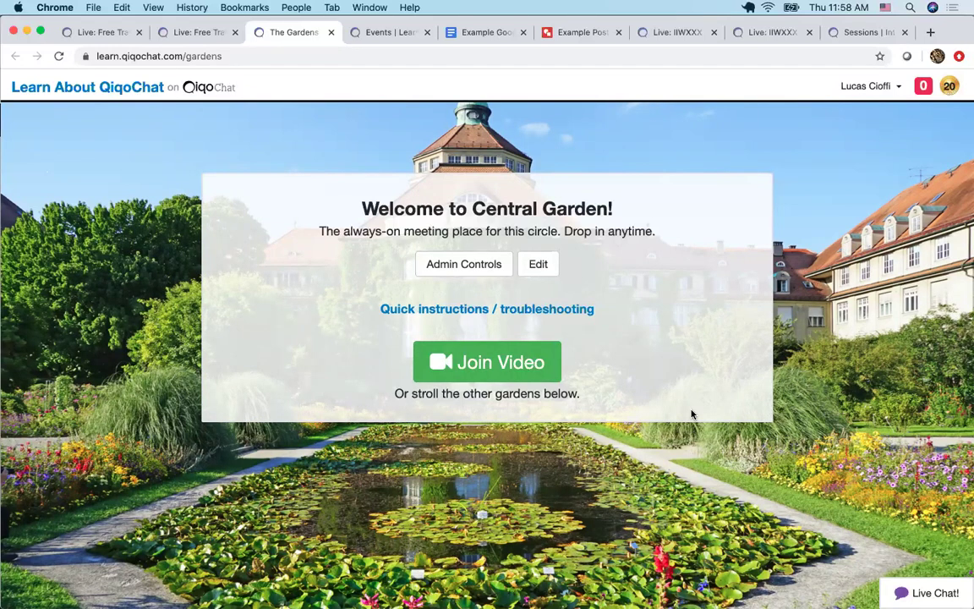
scroll(692, 415, "down", 8)
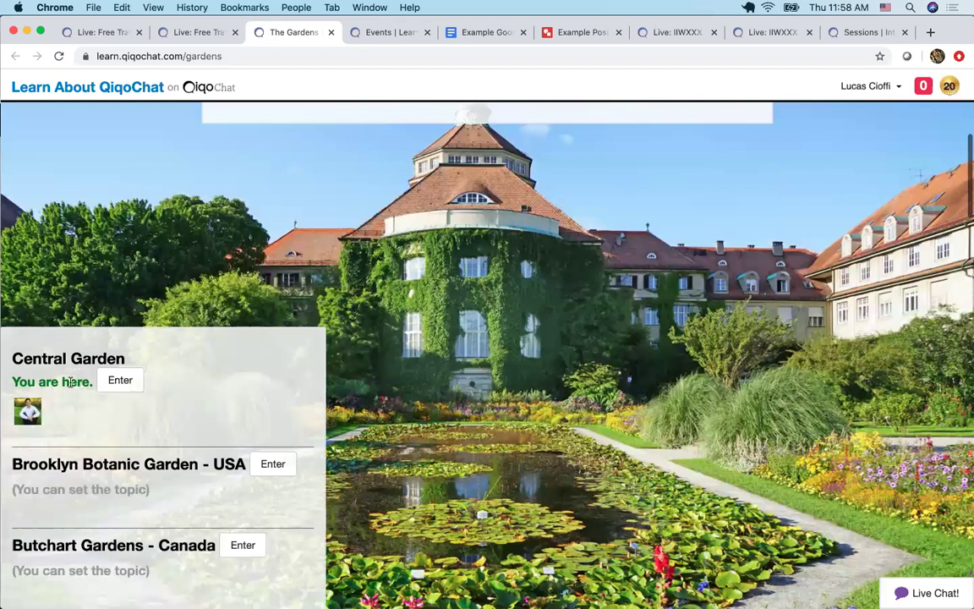
scroll(157, 468, "down", 4)
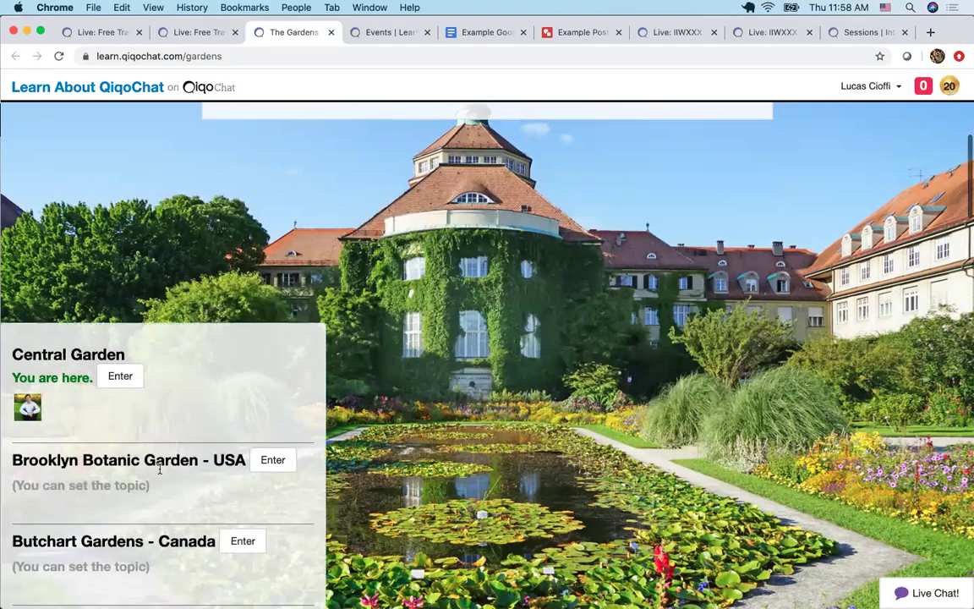
scroll(159, 468, "down", 2)
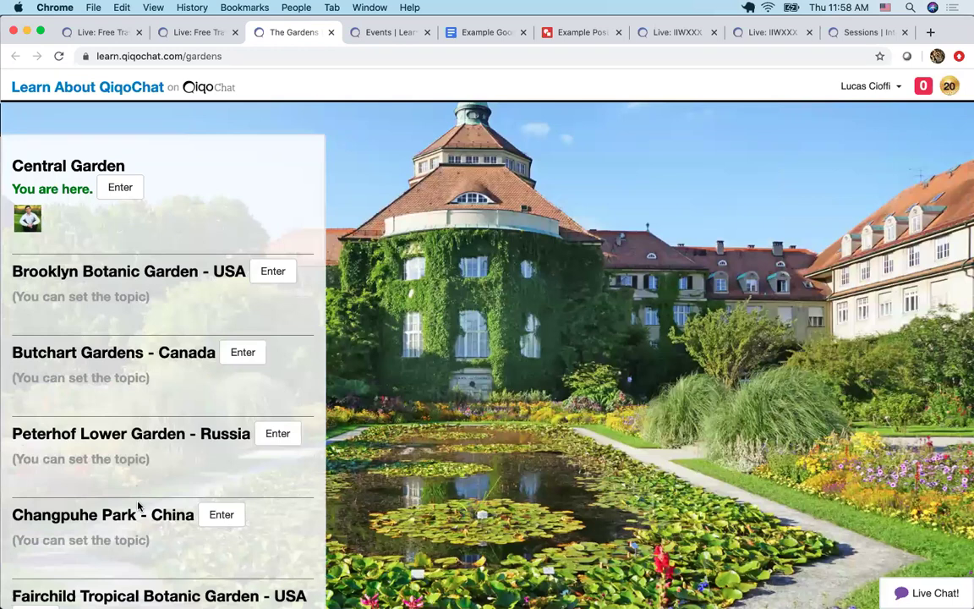
Enter the Brooklyn Botanic Garden - USA, and move on to Butchart Gardens - Canada.
left_click(273, 272)
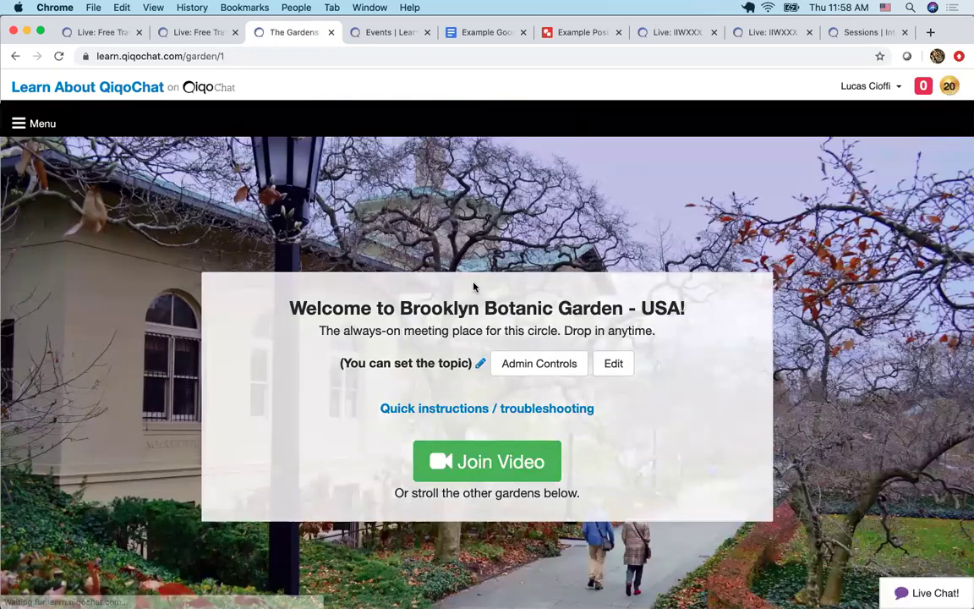
scroll(474, 287, "down", 6)
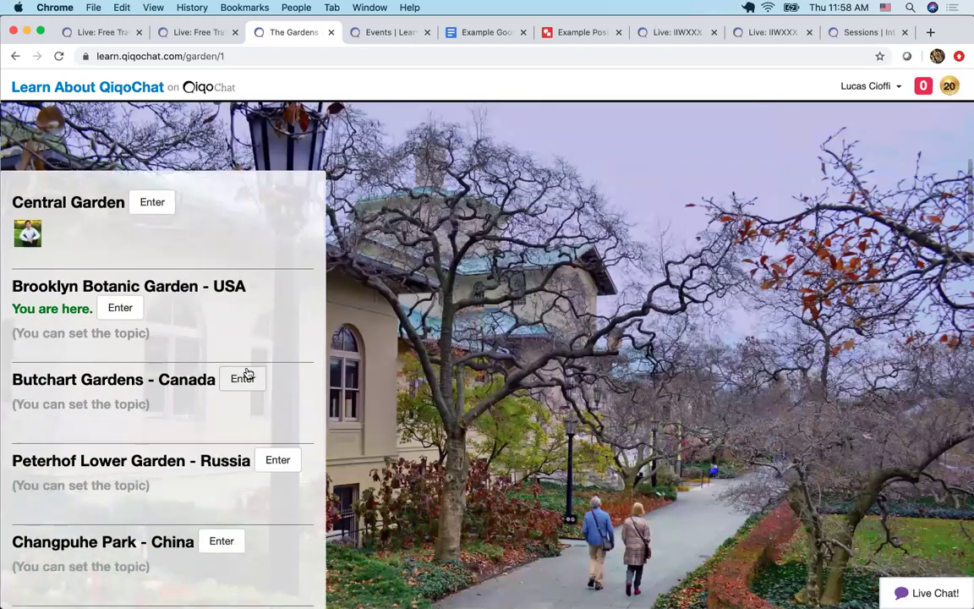
left_click(243, 378)
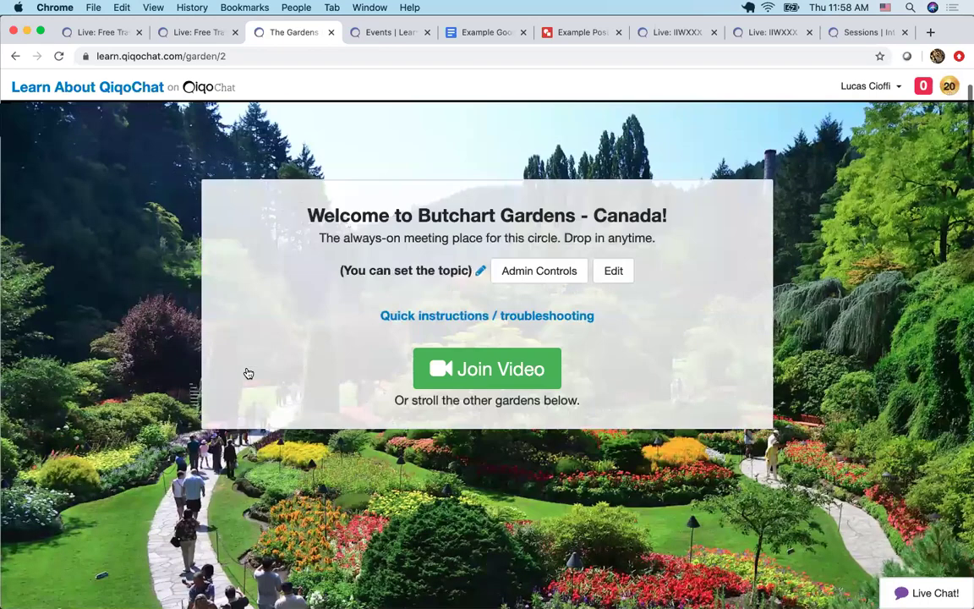
scroll(248, 373, "down", 6)
Set the topic of Butchart Gardens - Canada to "Cooking" and save it.
scroll(276, 400, "up", 2)
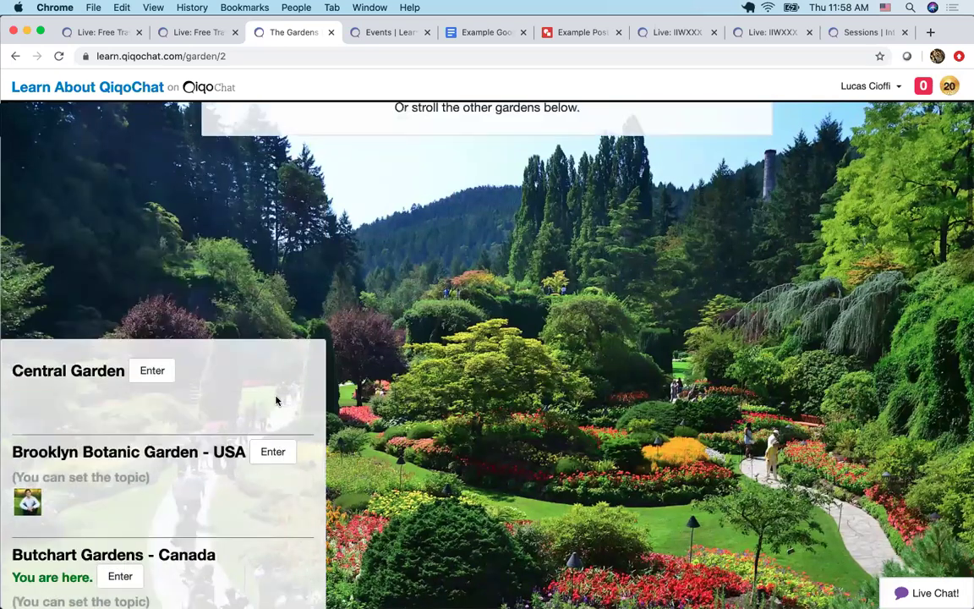
scroll(275, 400, "up", 3)
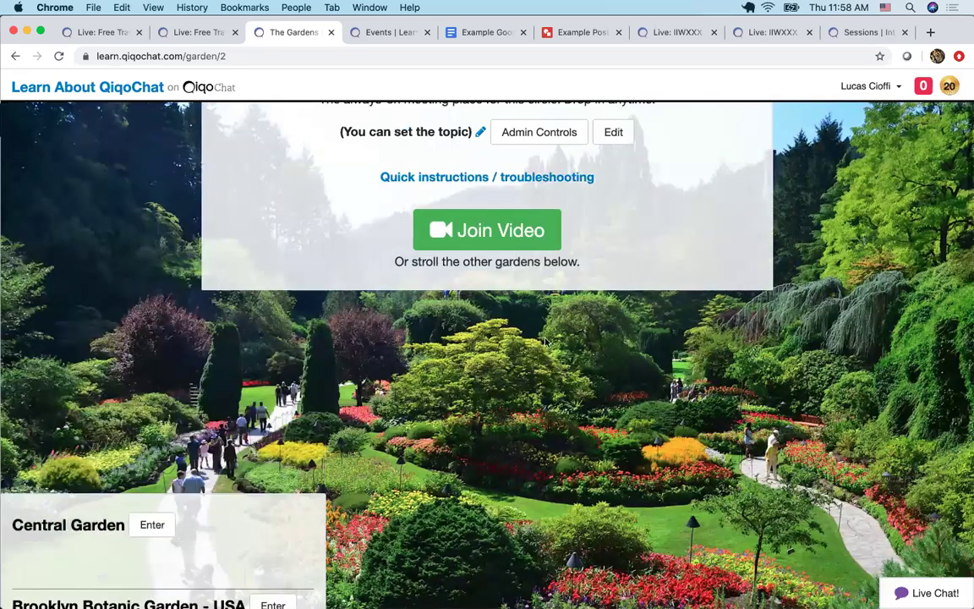
left_click(478, 133)
type("Cooking")
left_click(463, 188)
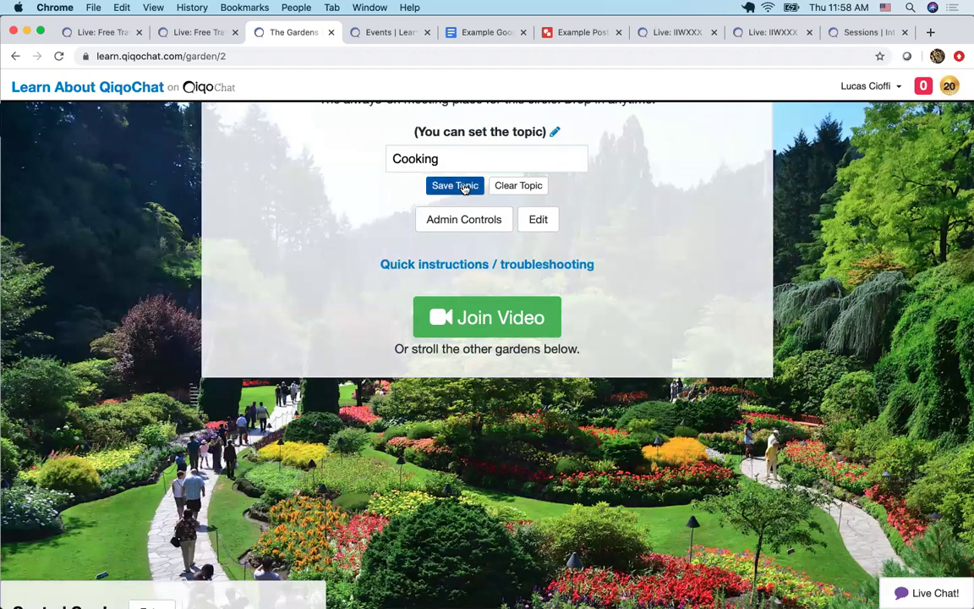
Check the entry and topic of Butchart Gardens - Canada in the garden list.
scroll(670, 255, "down", 5)
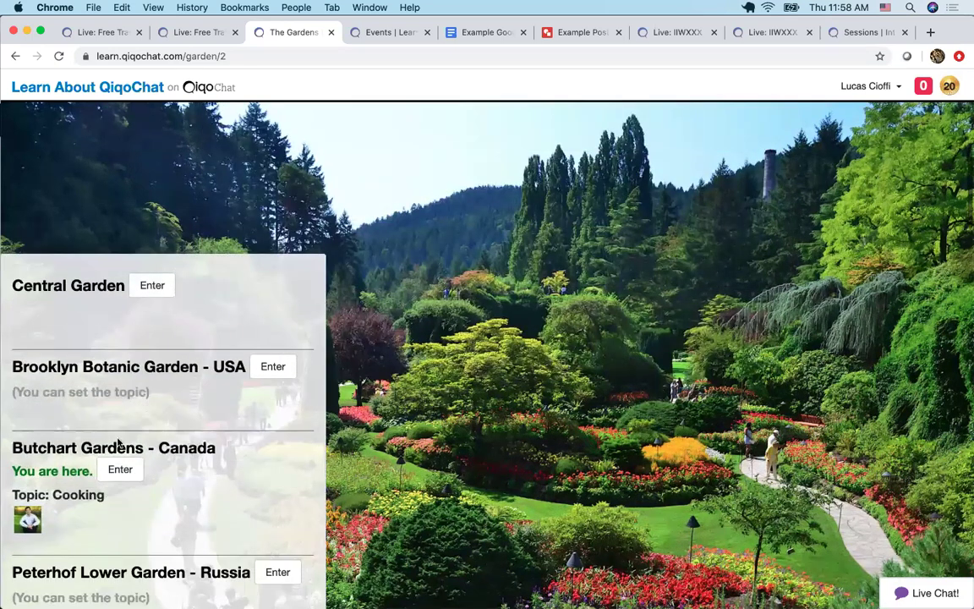
triple_click(231, 458)
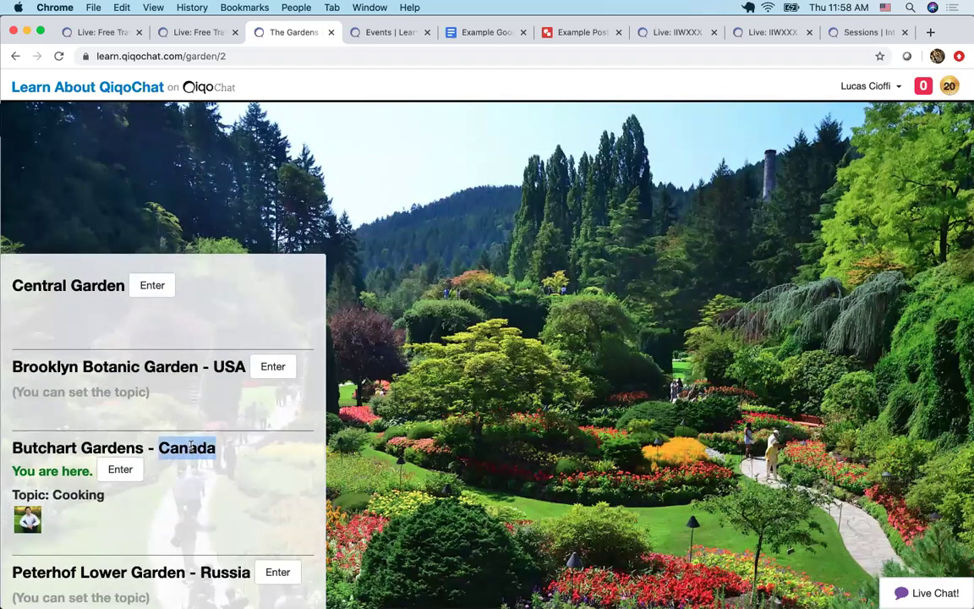
left_click(237, 459)
scroll(776, 414, "up", 1)
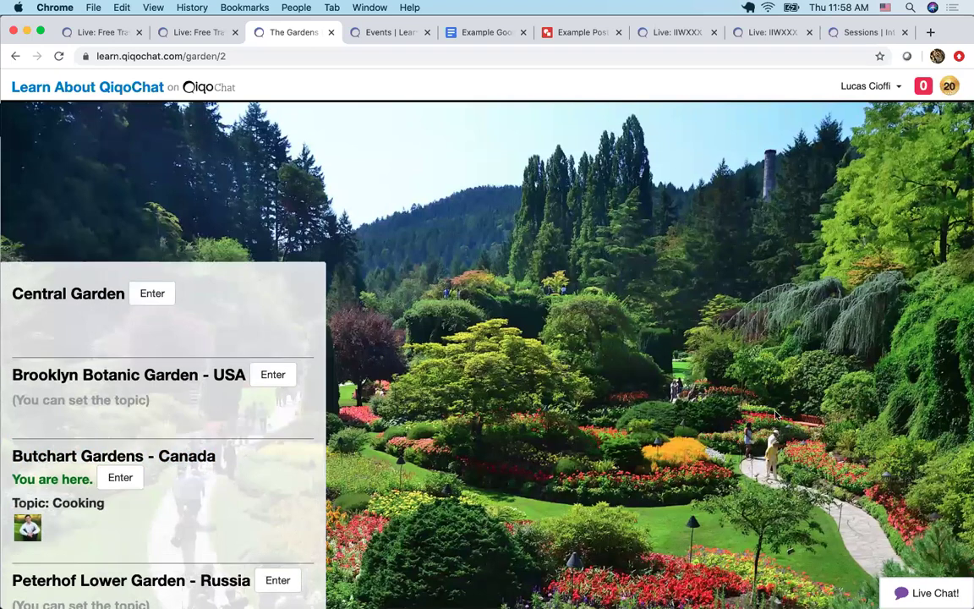
scroll(776, 415, "up", 5)
scroll(700, 366, "down", 6)
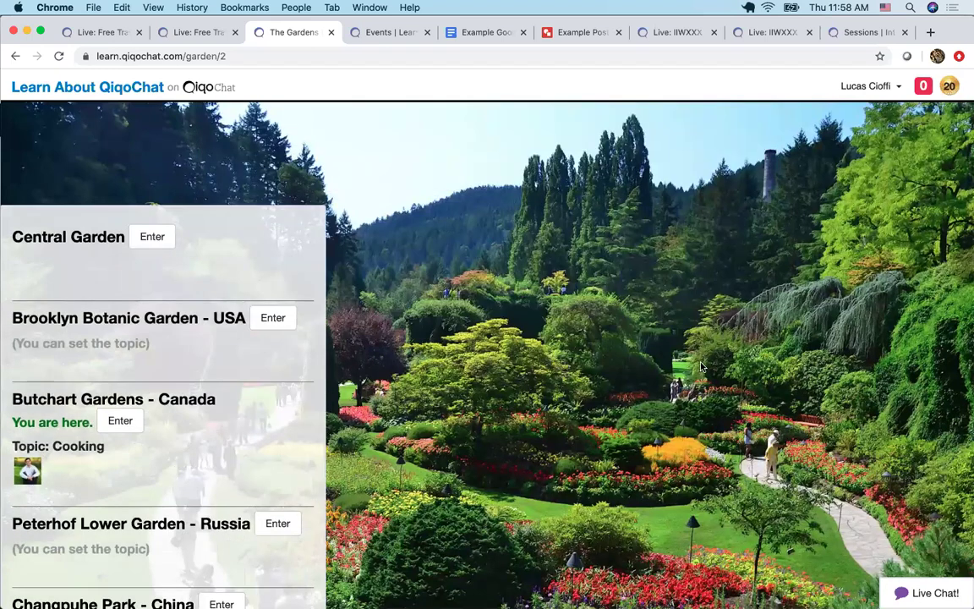
Open joker.qiqochat.com in a new tab, look through the gardens of The Joker Gardens circle, and close the tab.
key("cmd+t")
type("jo")
key("Return")
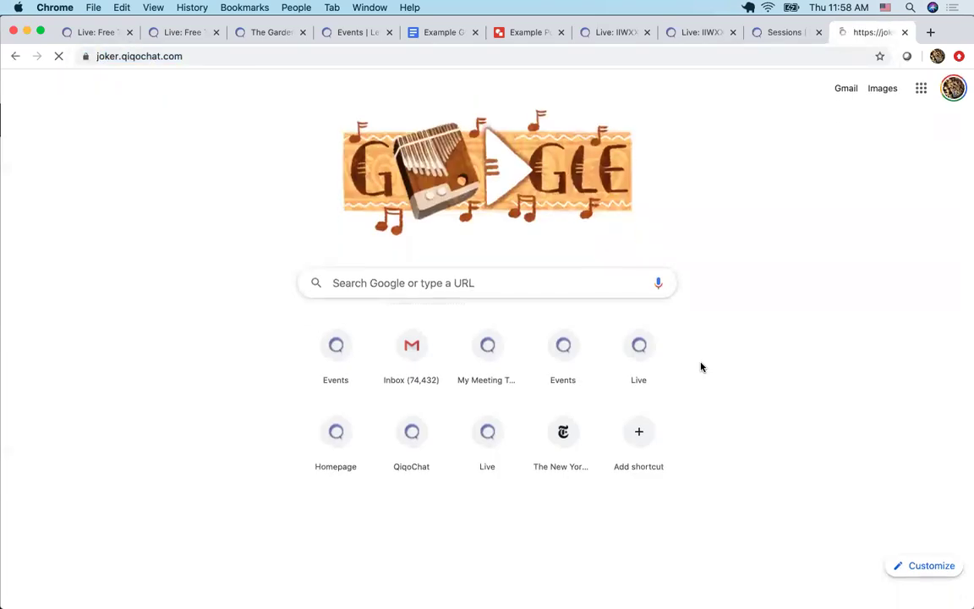
left_click(250, 362)
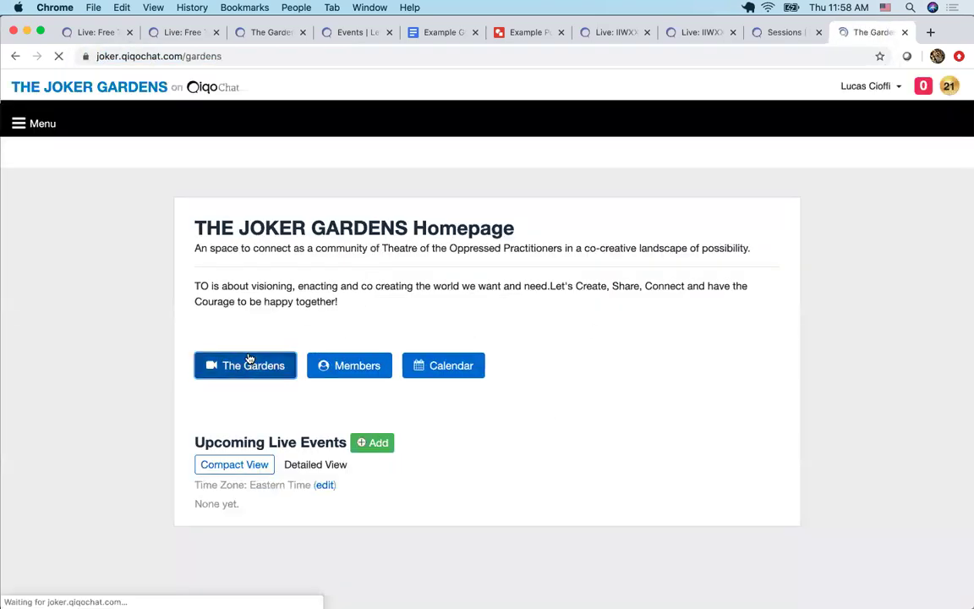
scroll(170, 389, "down", 6)
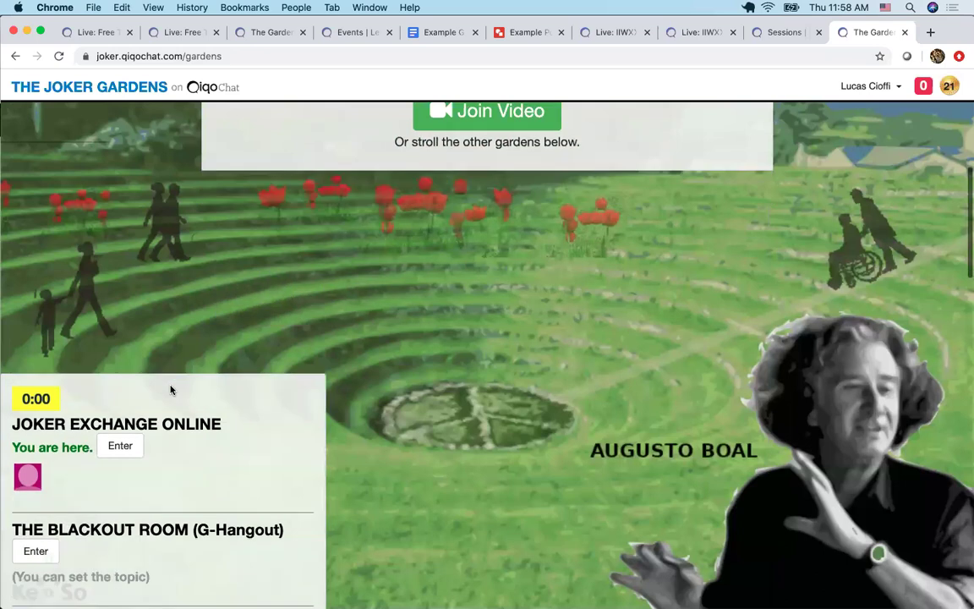
scroll(170, 390, "down", 1)
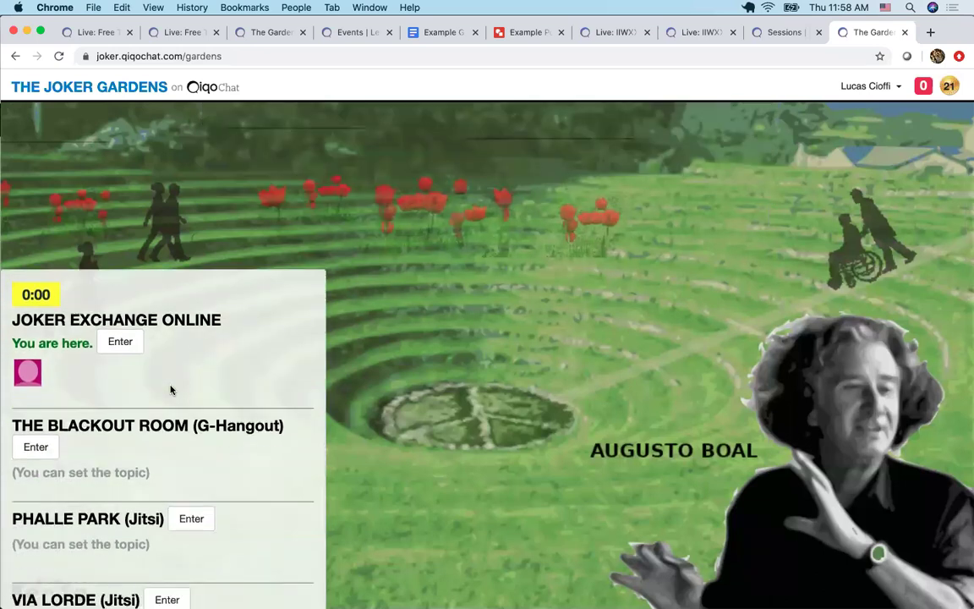
scroll(170, 390, "up", 10)
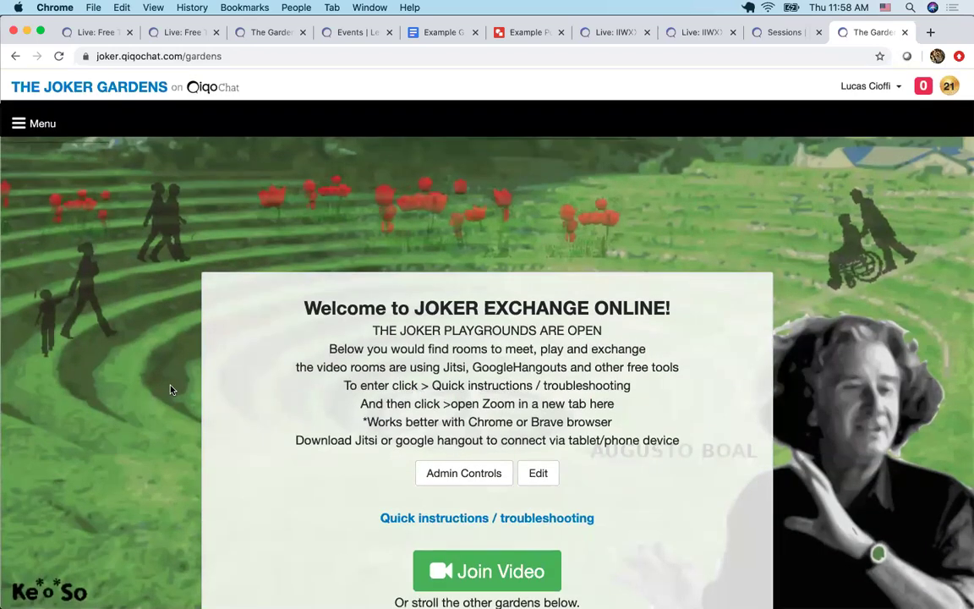
key("super+w")
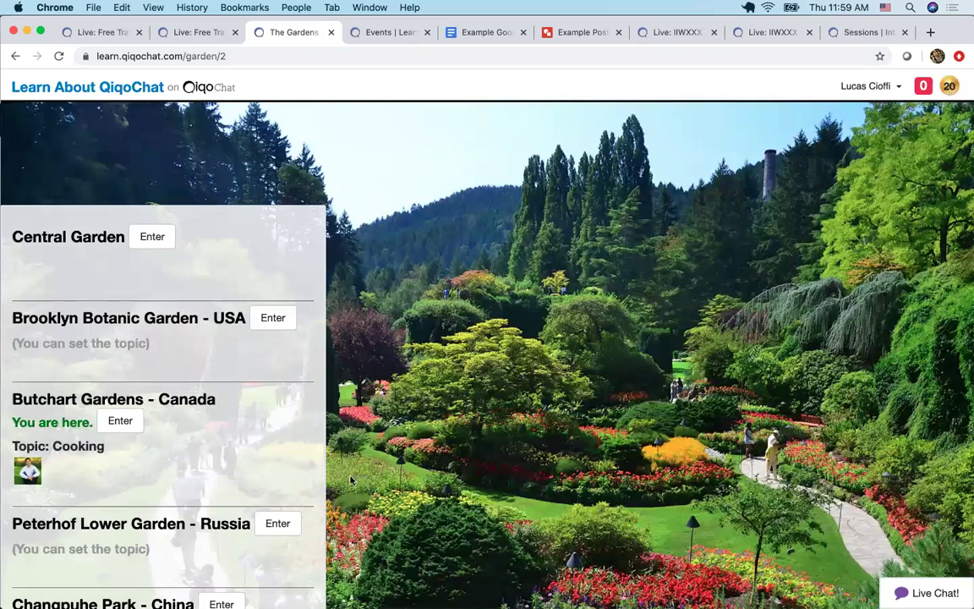
View the menu options of the Learn About QiqoChat circle and close them again.
scroll(351, 480, "up", 5)
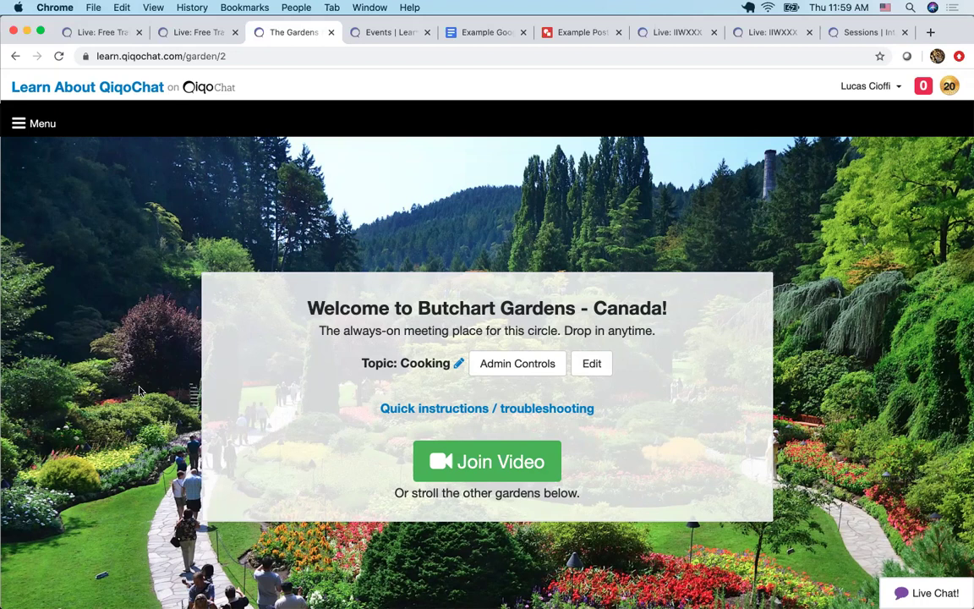
left_click(34, 122)
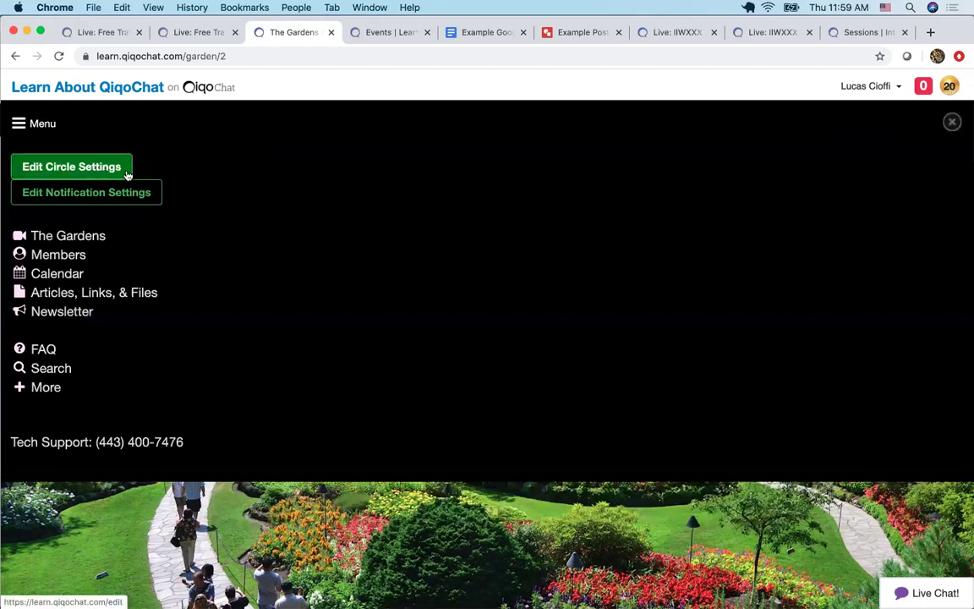
left_click(44, 121)
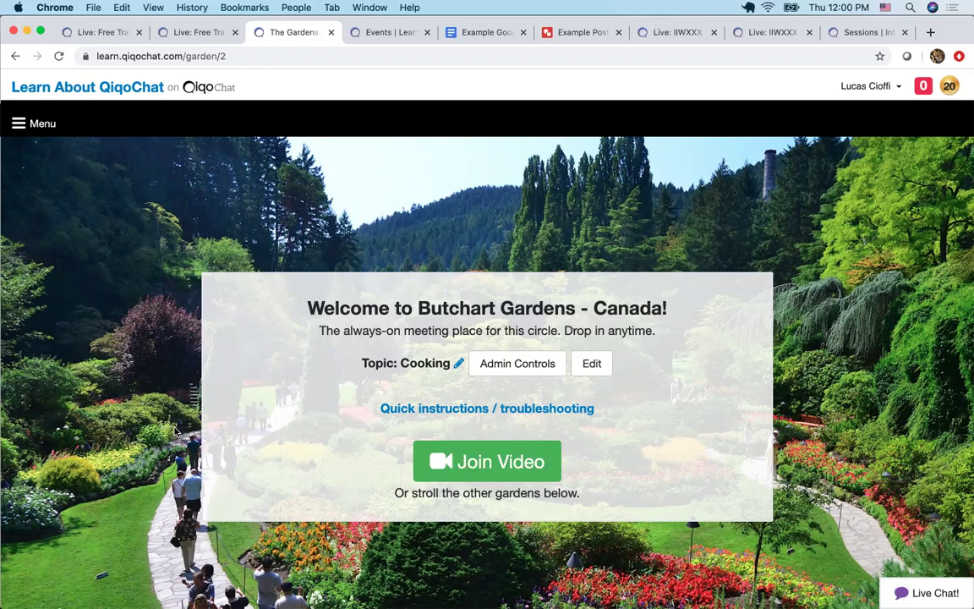
Open the circle's additional options and bring up the admin-only form for writing an email to members.
left_click(37, 120)
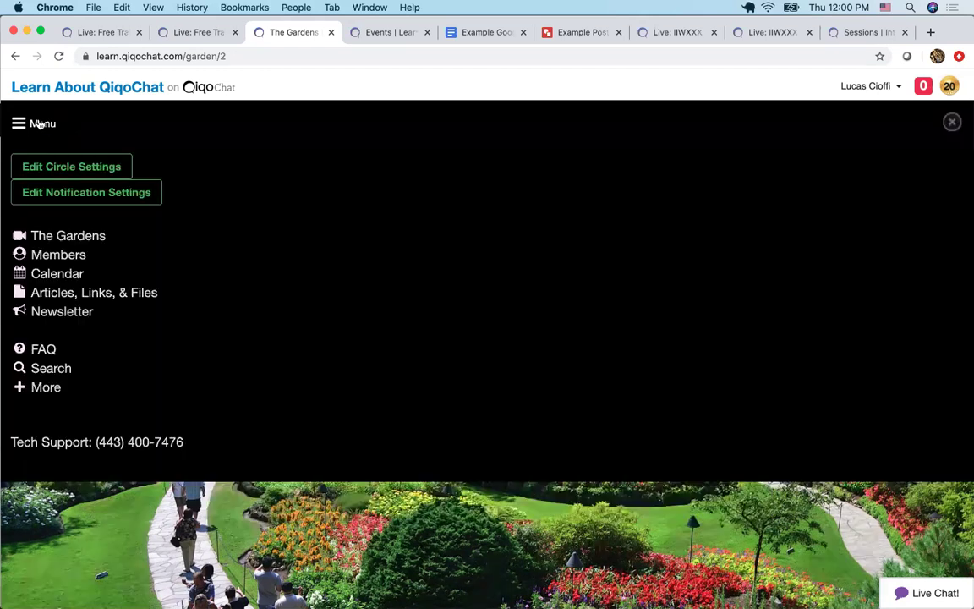
left_click(49, 389)
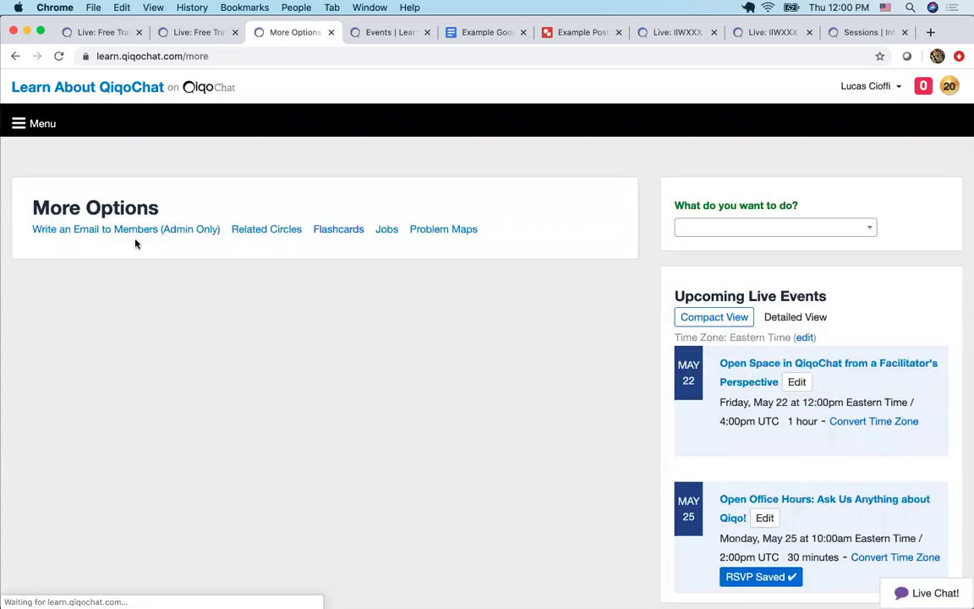
left_click(104, 230)
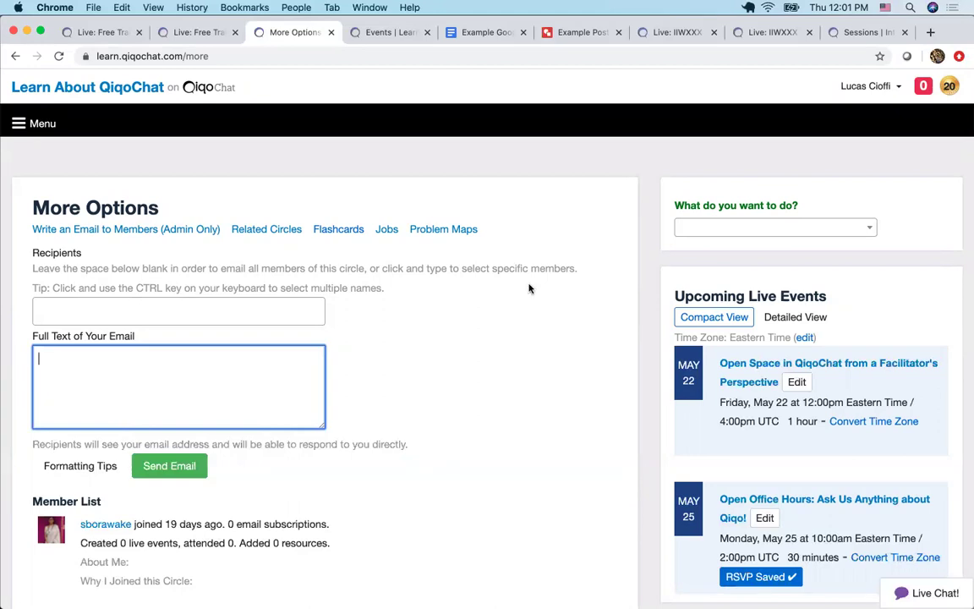
Return to the training event's main room notes and highlight the question about the bad response rate of the email function.
left_click(163, 34)
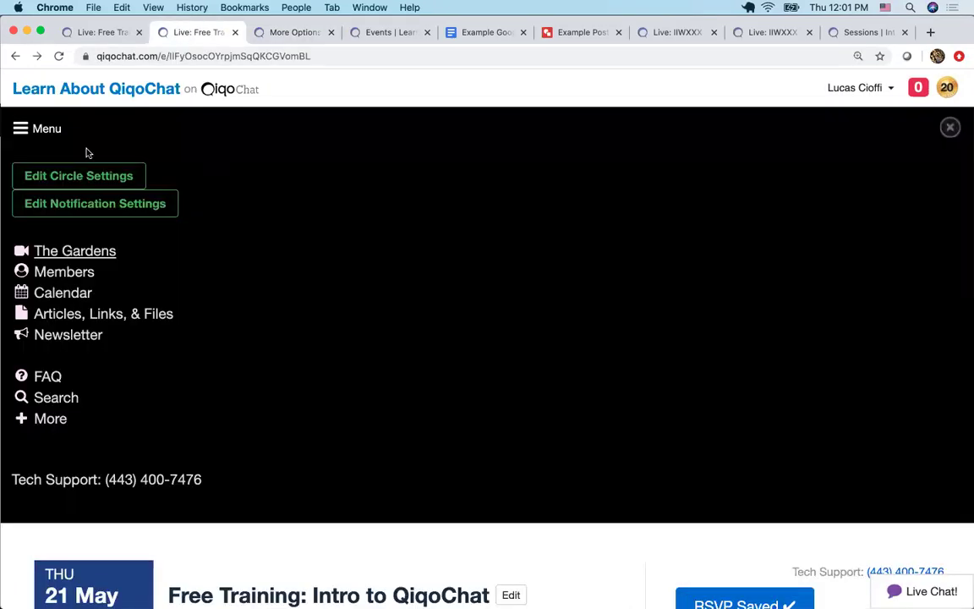
left_click(40, 127)
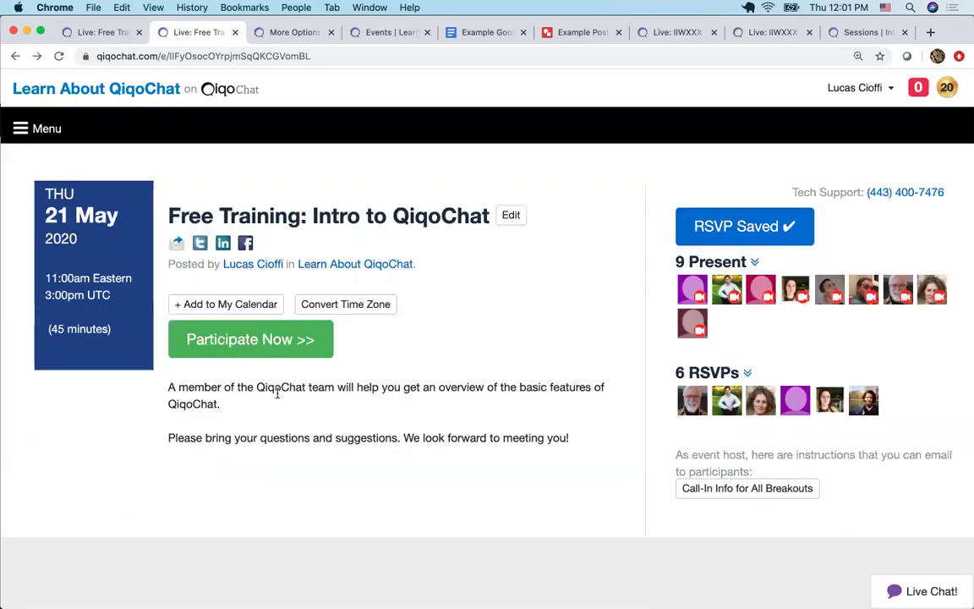
left_click(81, 33)
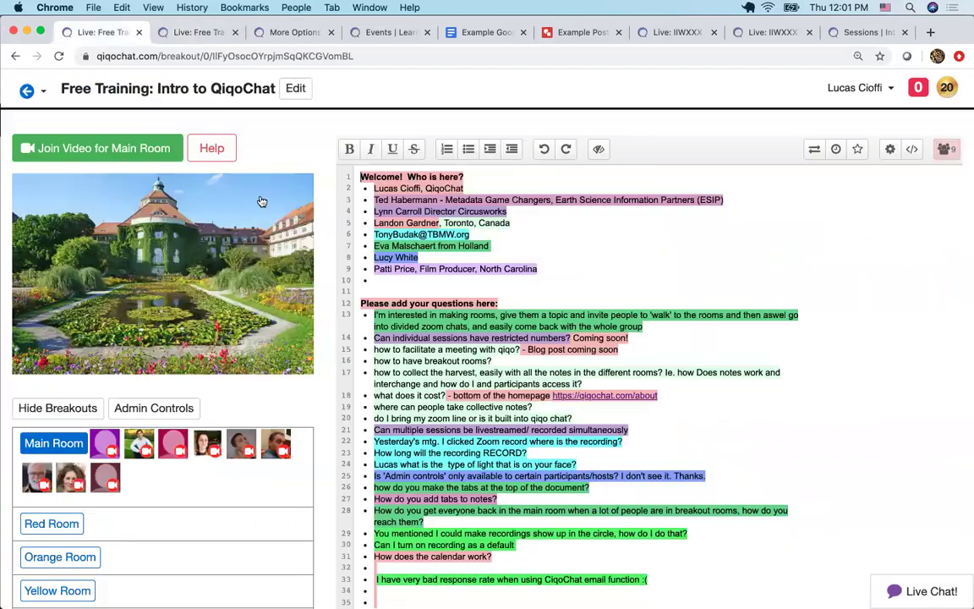
scroll(535, 464, "down", 2)
scroll(535, 463, "down", 1)
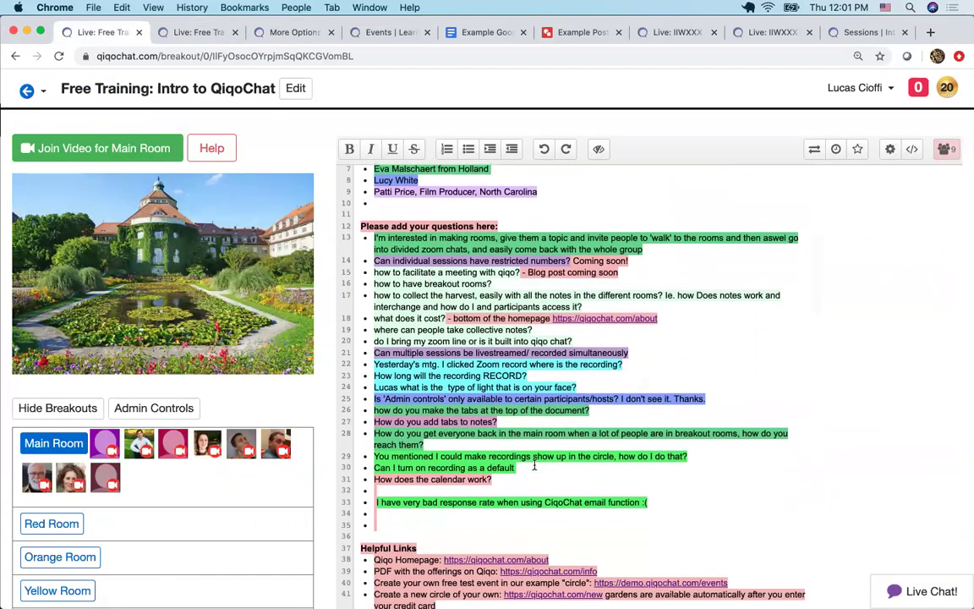
triple_click(472, 503)
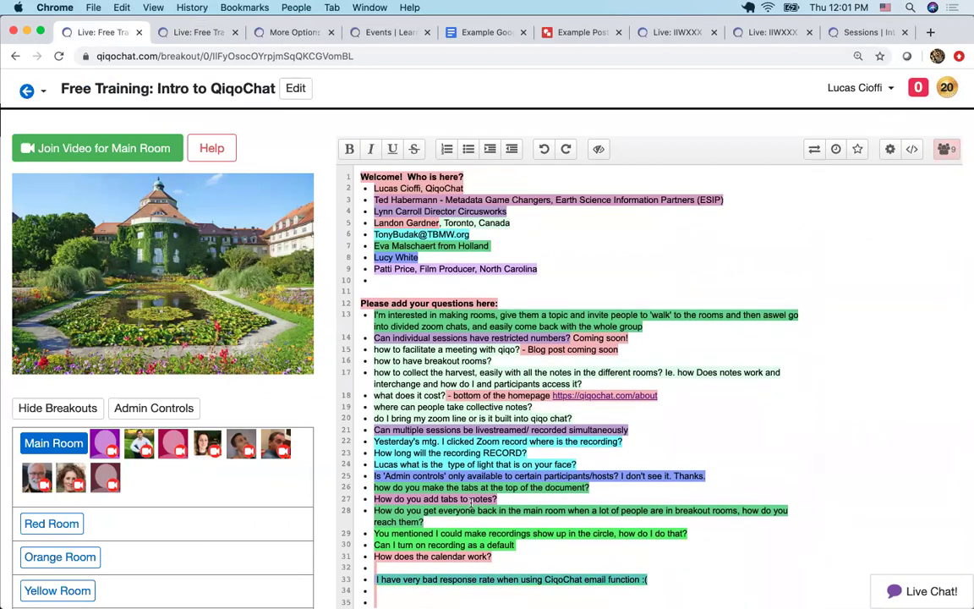
double_click(526, 499)
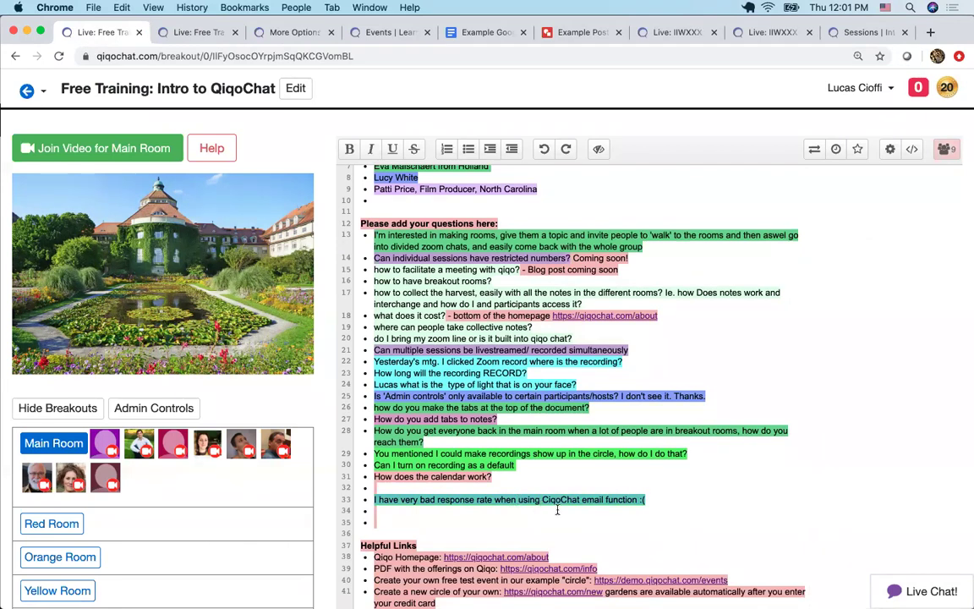
left_click(652, 499)
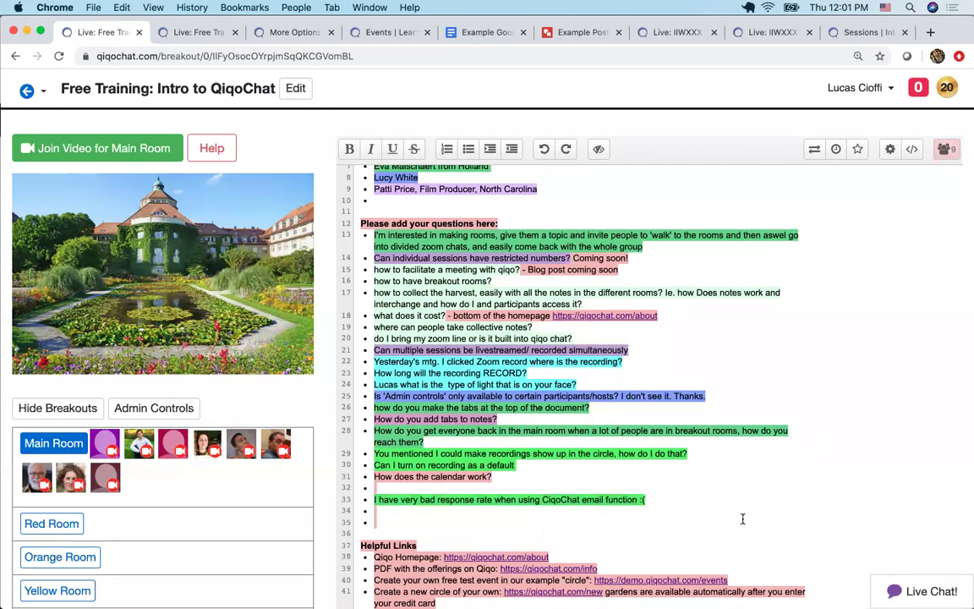
Show the list of people in the shared notes with their author colours and return to the participants' questions.
scroll(743, 519, "up", 2)
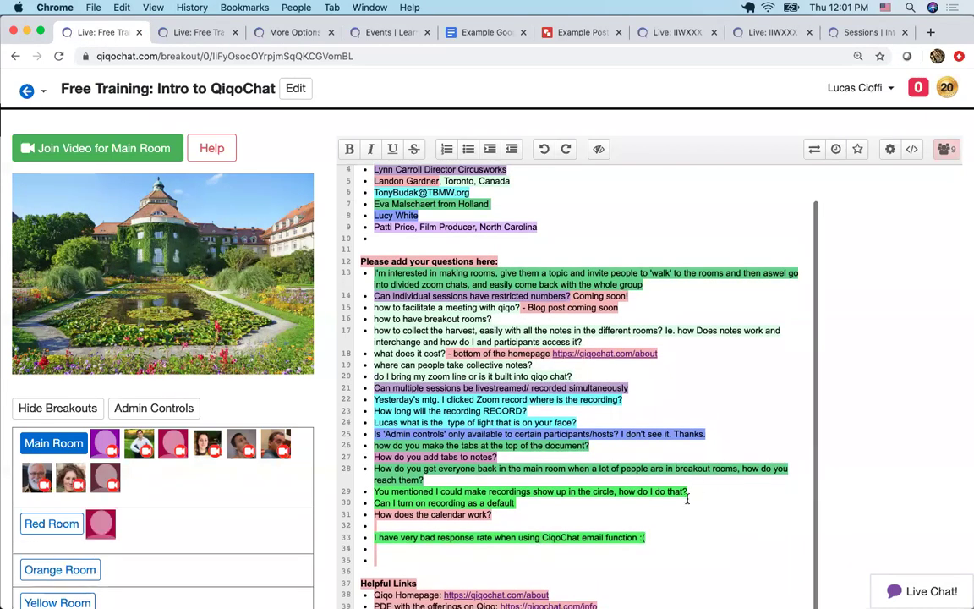
scroll(655, 444, "up", 2)
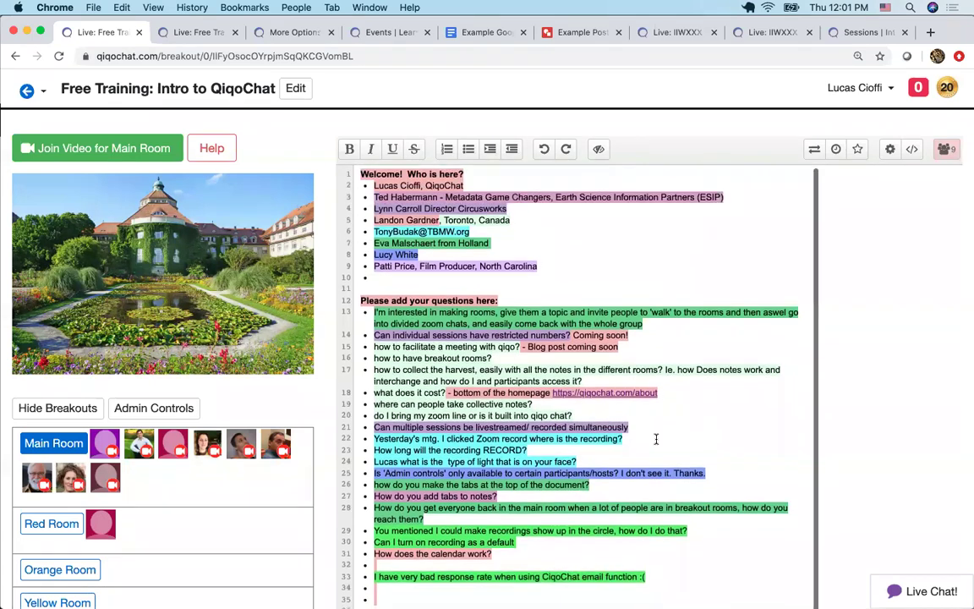
left_click(945, 150)
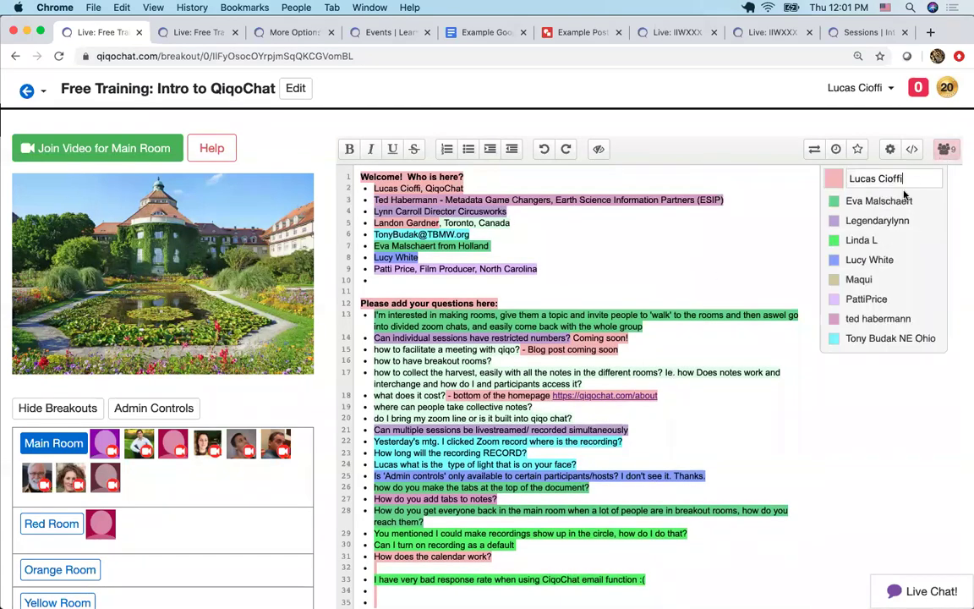
scroll(685, 328, "down", 3)
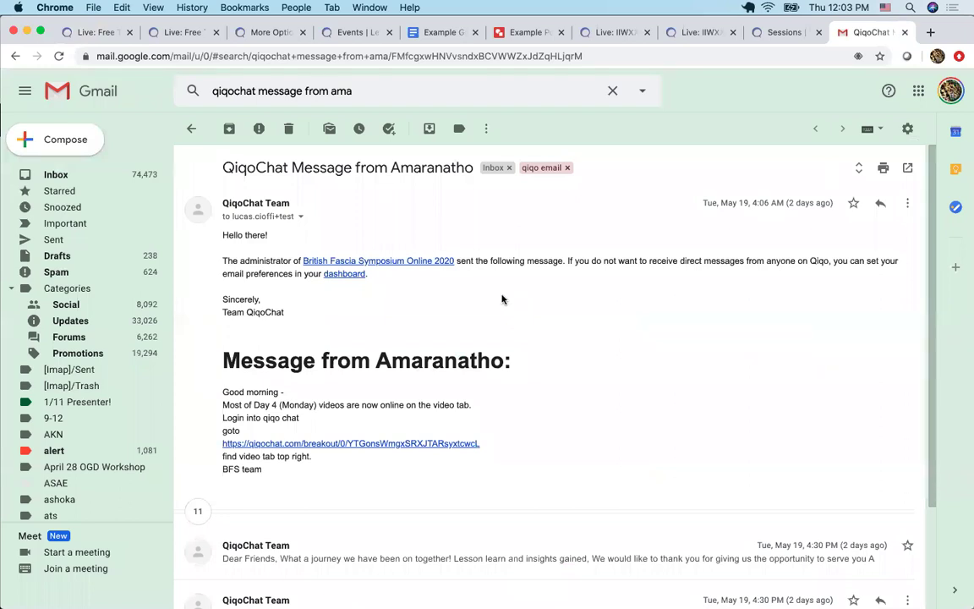
Point out the subject line and the message body of the circle administrator's email in Gmail.
left_click_drag(220, 166, 476, 176)
left_click(470, 180)
left_click_drag(266, 471, 221, 393)
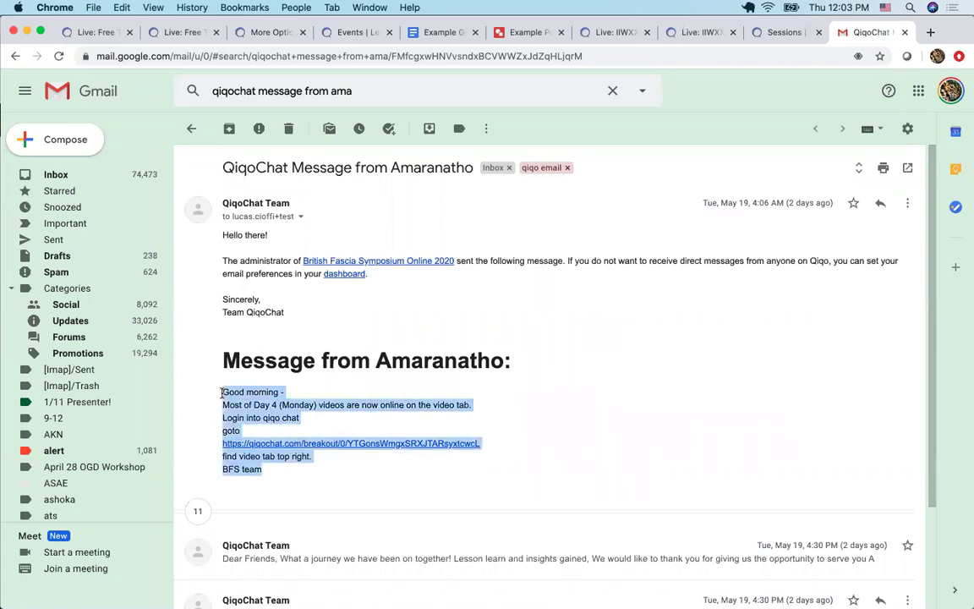
left_click(224, 391)
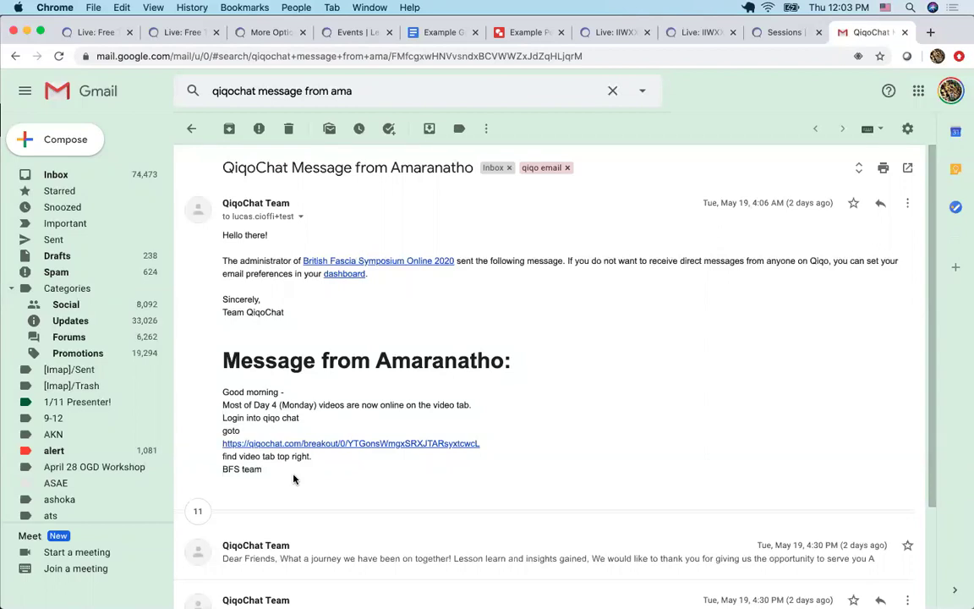
Recheck the question in the event notes, then return to Gmail and highlight the administrator's name in the email subject.
left_click(83, 34)
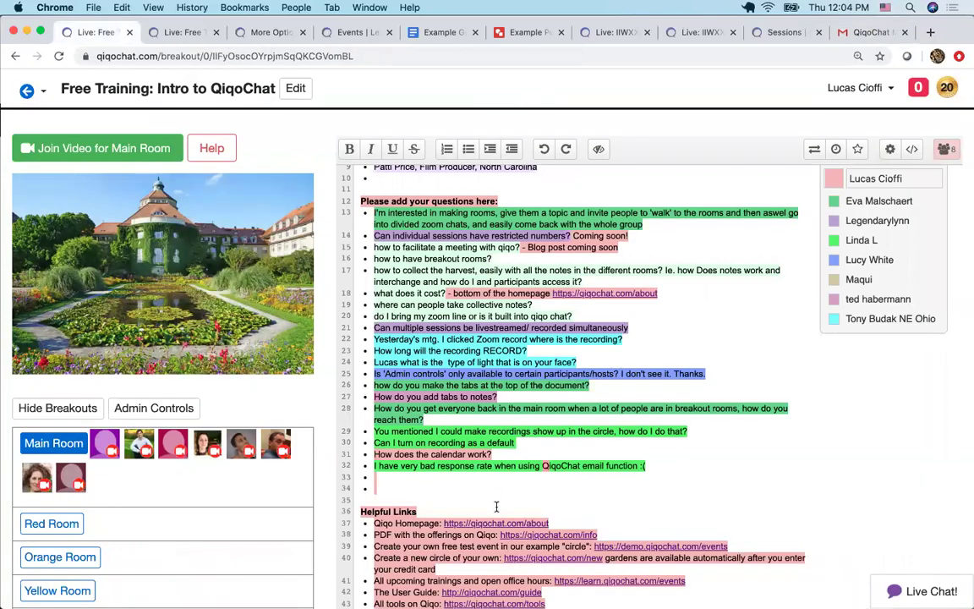
key("super+9")
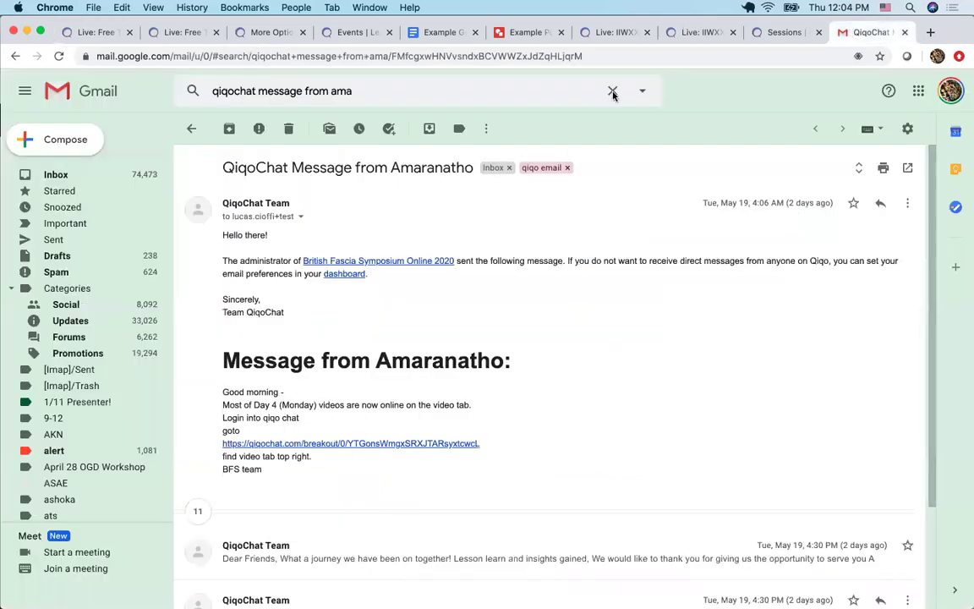
left_click_drag(222, 168, 476, 168)
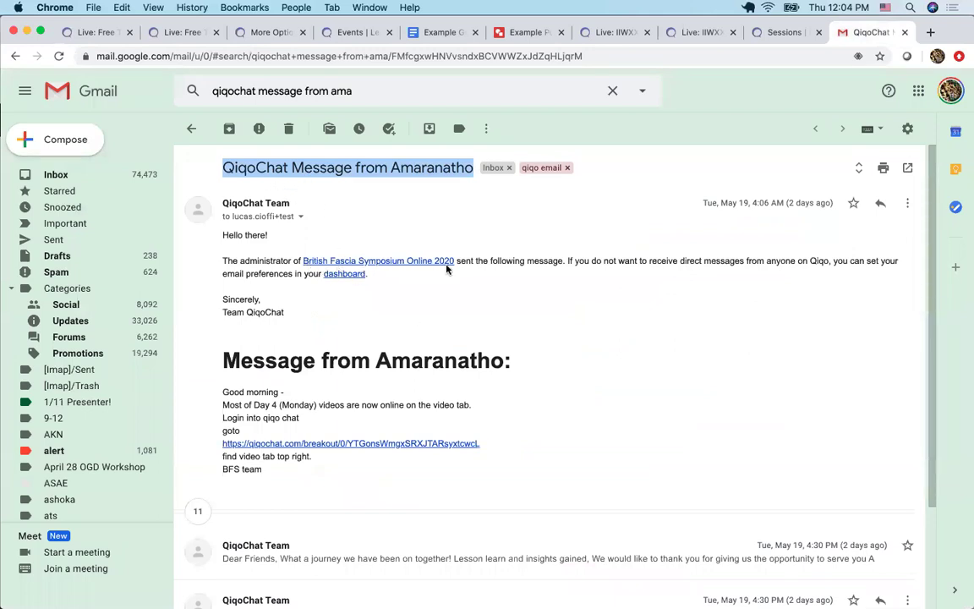
left_click_drag(220, 168, 414, 167)
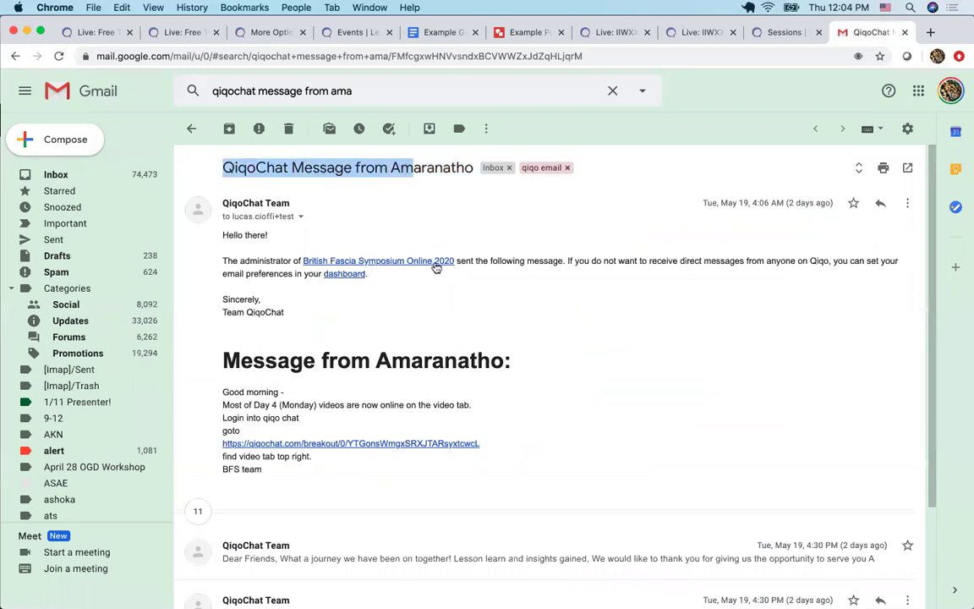
left_click(419, 168)
double_click(420, 168)
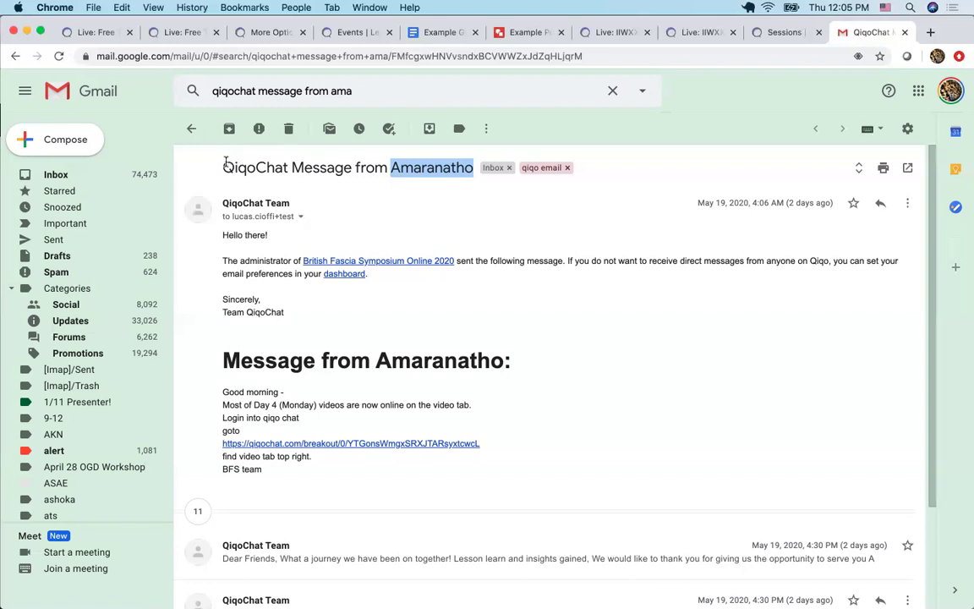
Point out the email's full subject line again and check the contact details of the QiqoChat Team sender.
left_click_drag(224, 166, 474, 180)
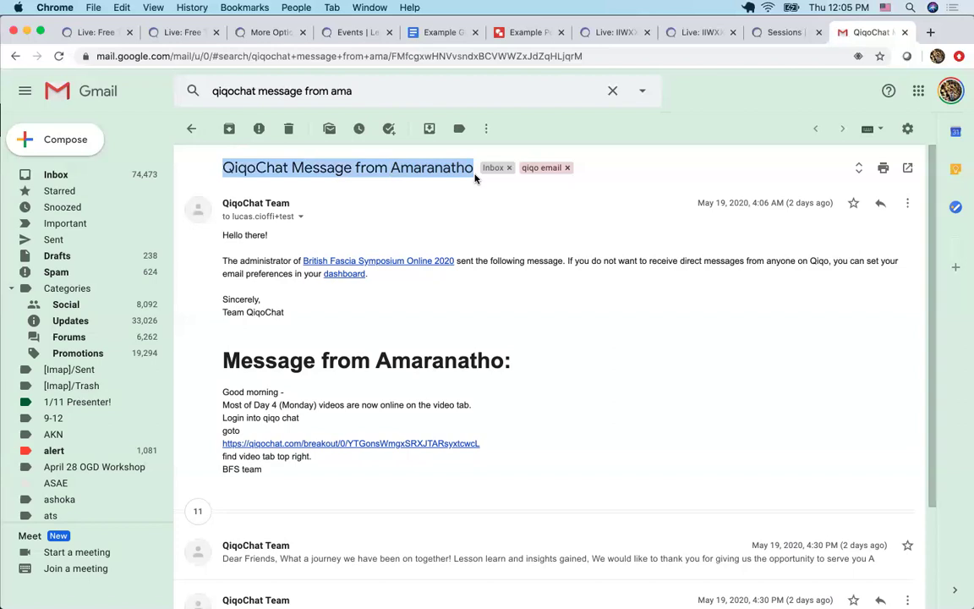
left_click(380, 168)
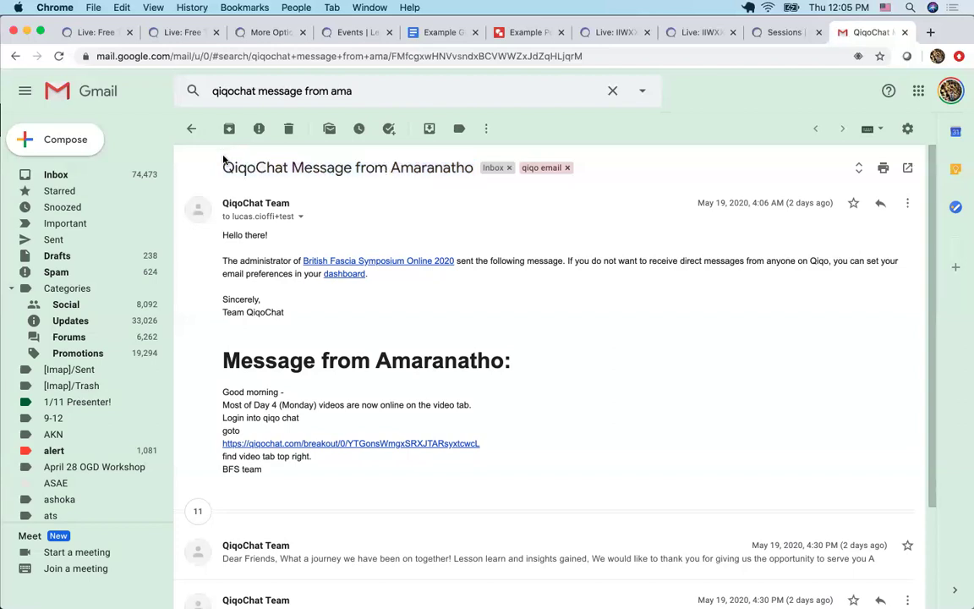
left_click_drag(224, 165, 475, 173)
double_click(414, 170)
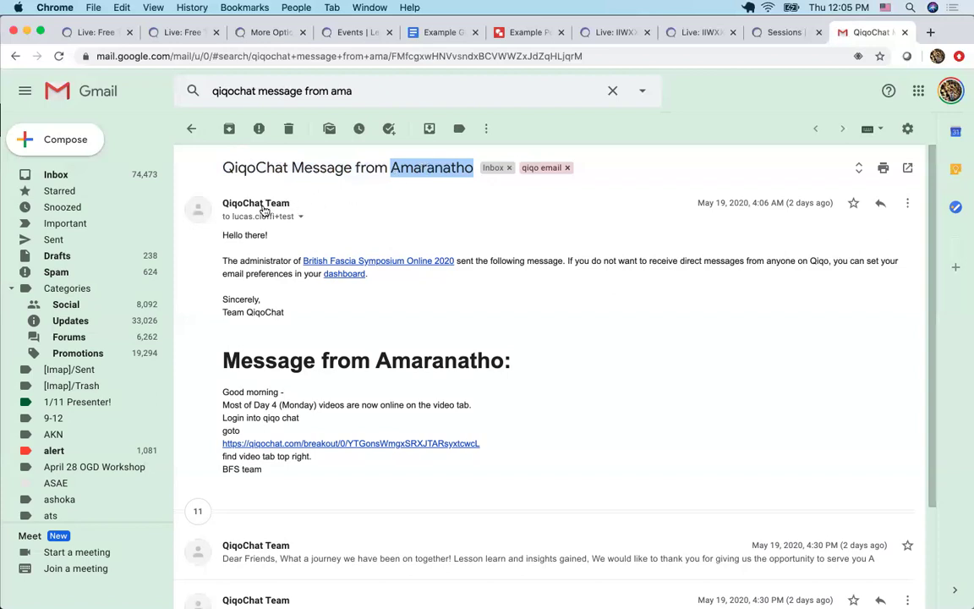
mouse_move(228, 207)
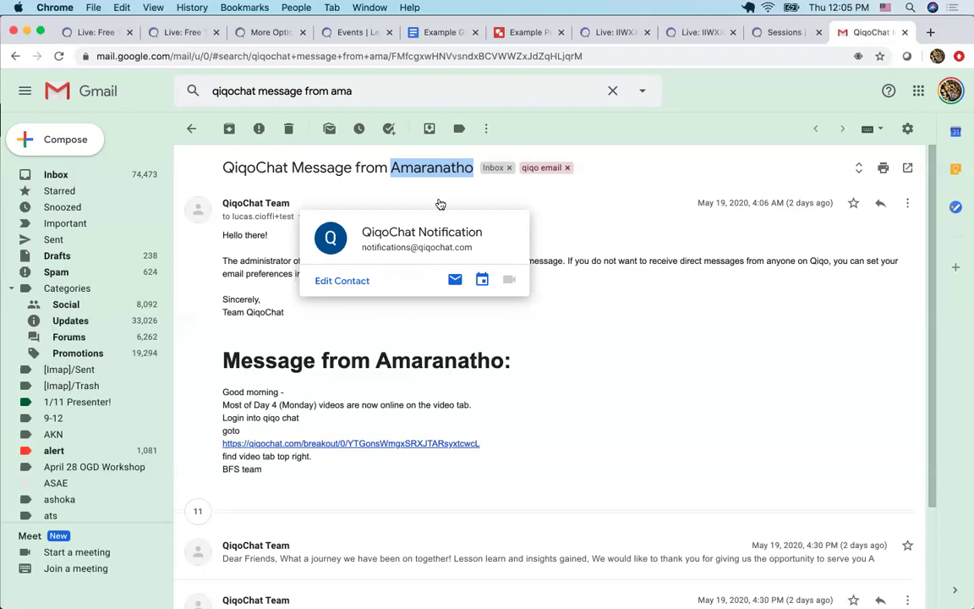
left_click(587, 246)
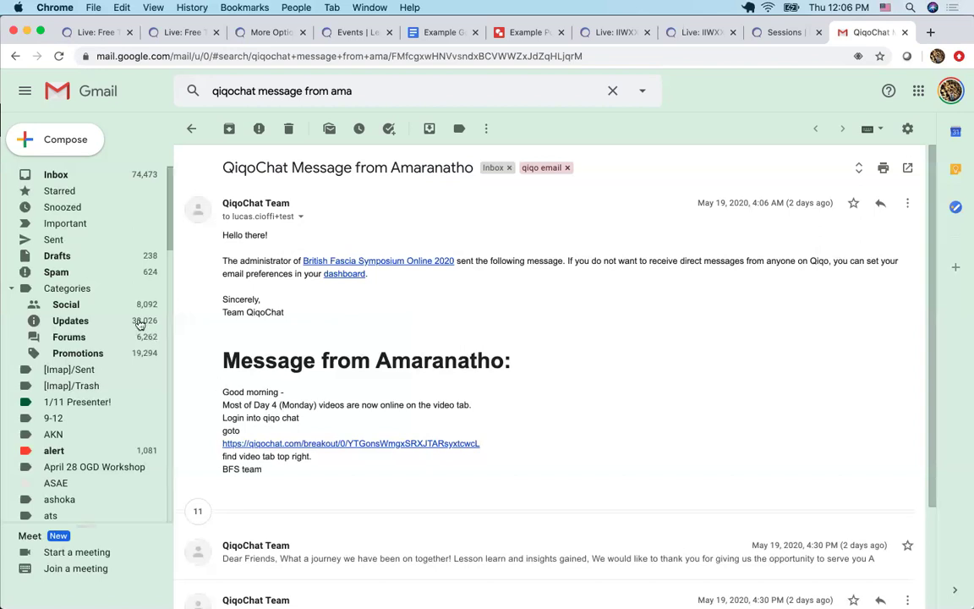
left_click_drag(223, 167, 448, 174)
left_click(447, 176)
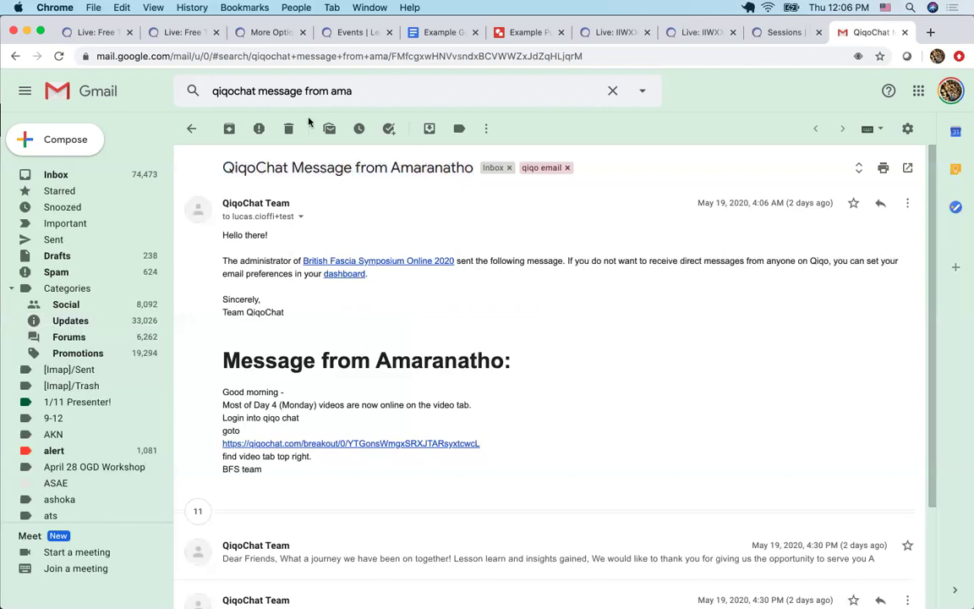
Return to the event notes and open the "PDF with the offerings on Qiqo" link under Helpful Links.
left_click(95, 32)
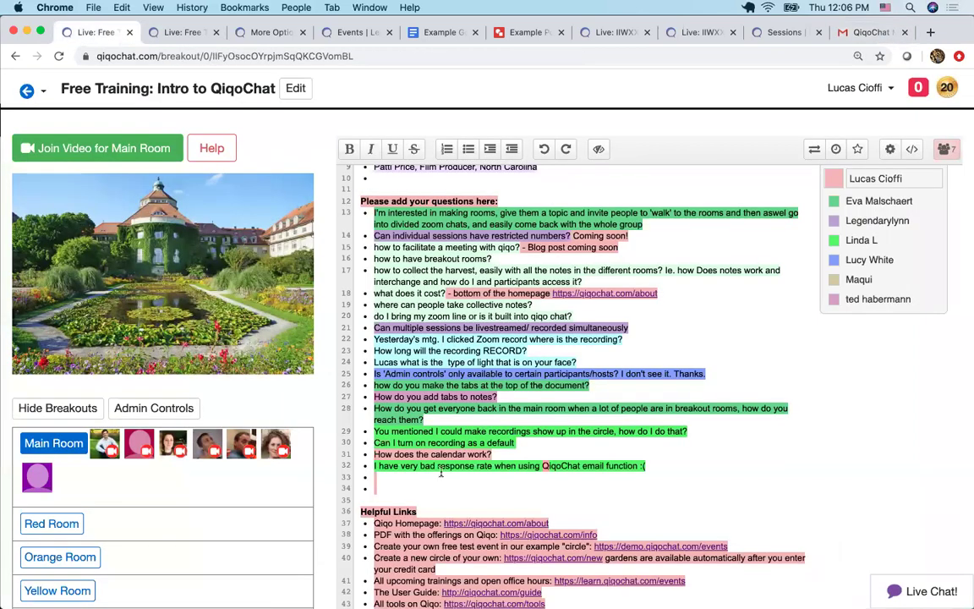
scroll(438, 475, "down", 5)
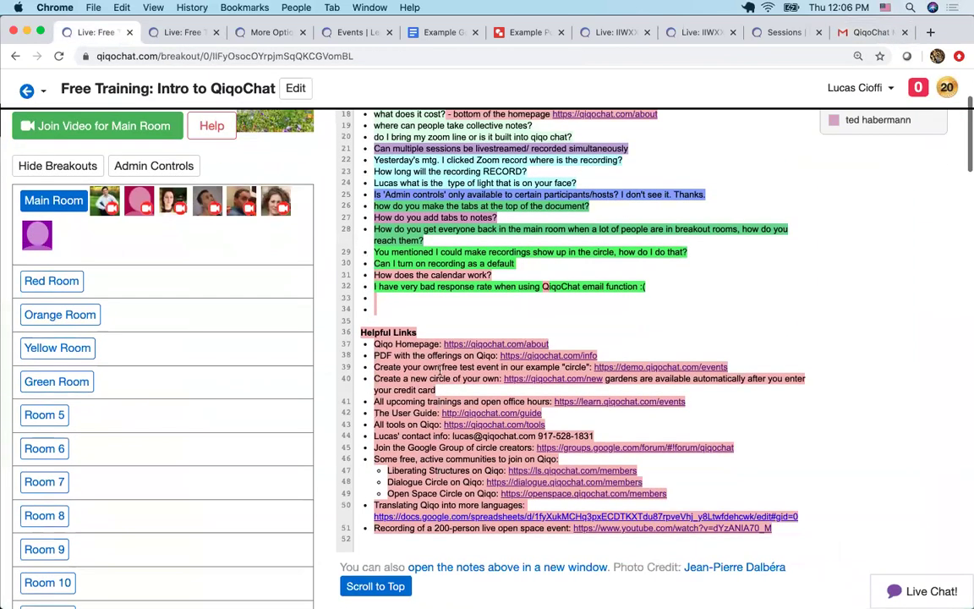
left_click_drag(382, 356, 597, 356)
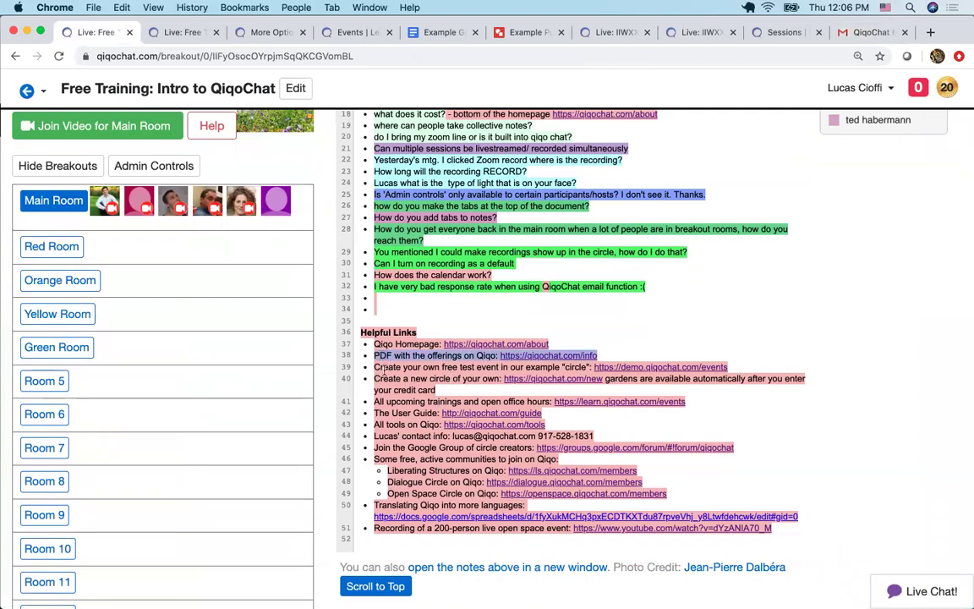
left_click(546, 356)
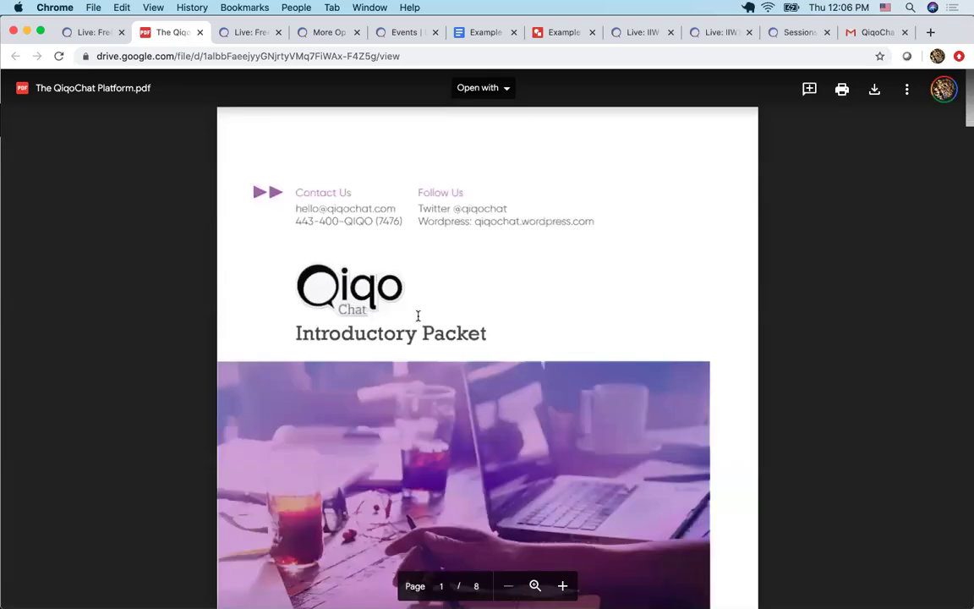
Enlarge The QiqoChat Platform.pdf to 125% and look through its offerings from the cover to the Qiqo Circles page.
key("super+equal")
scroll(417, 316, "down", 5)
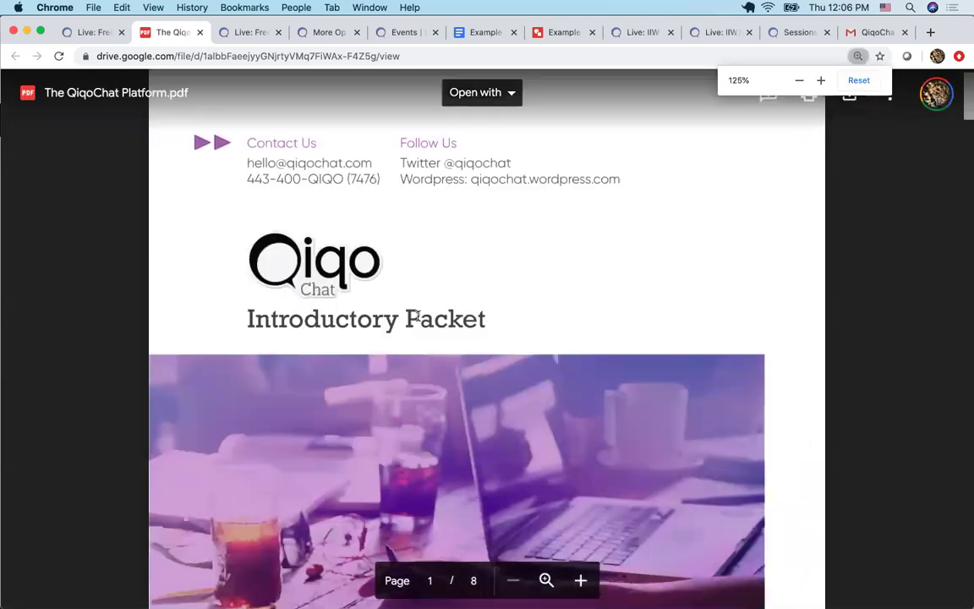
scroll(418, 316, "down", 5)
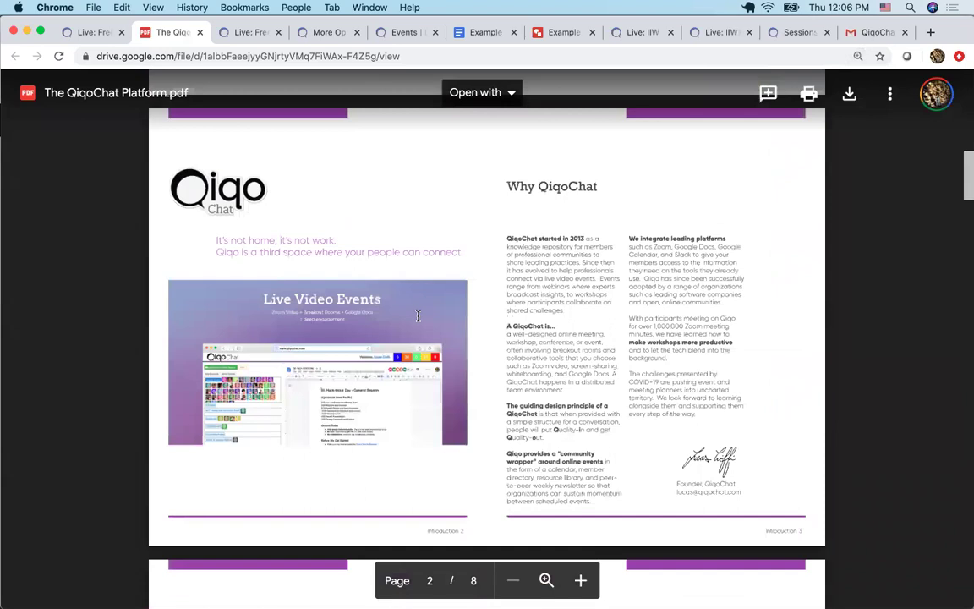
scroll(418, 316, "down", 5)
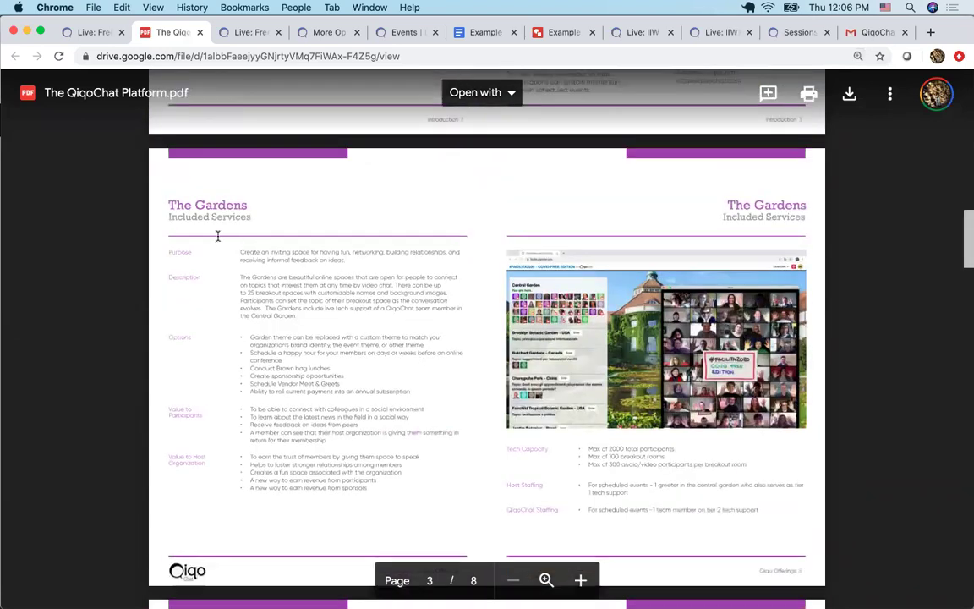
scroll(371, 347, "down", 5)
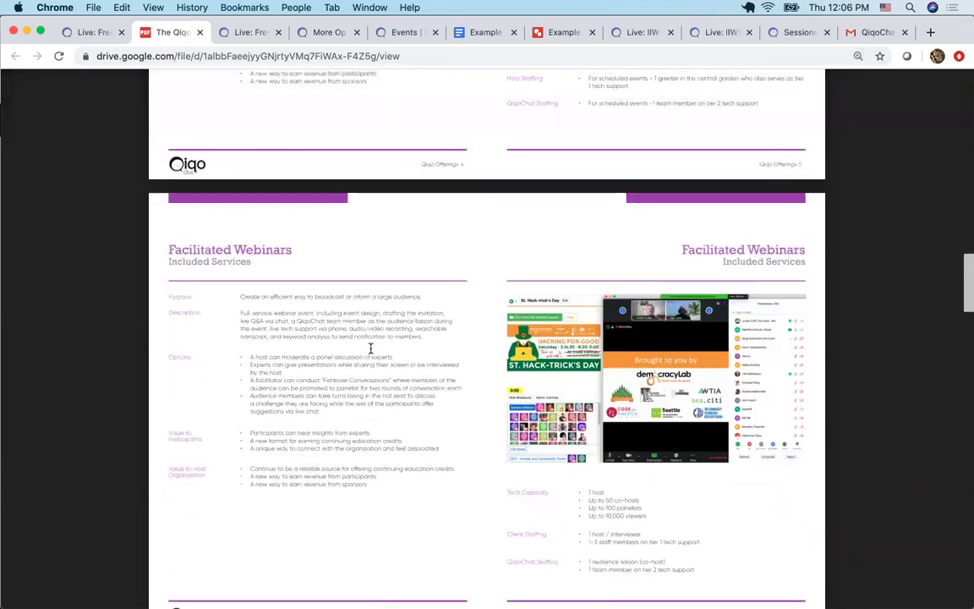
scroll(301, 300, "down", 1)
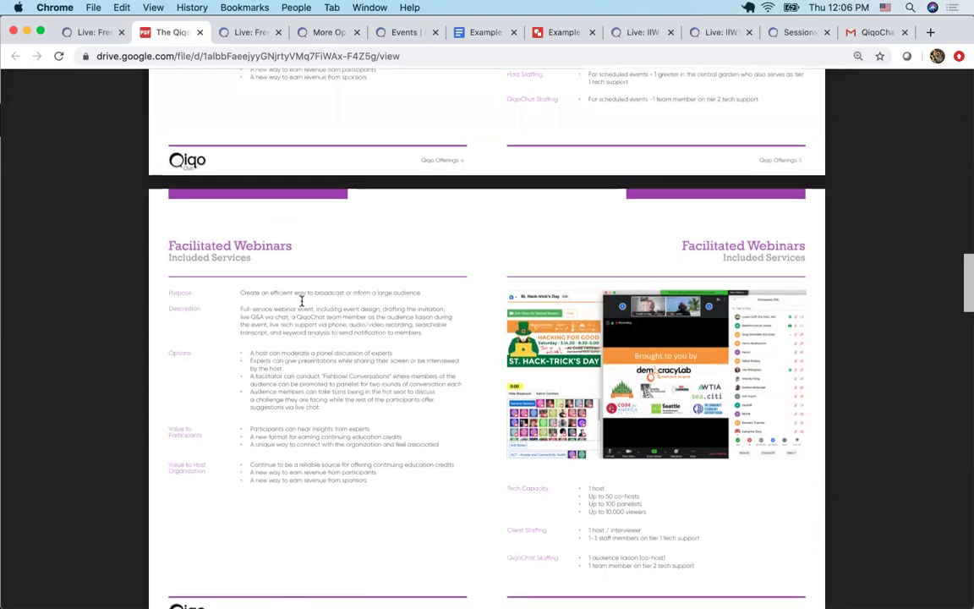
scroll(301, 300, "down", 6)
scroll(488, 304, "down", 6)
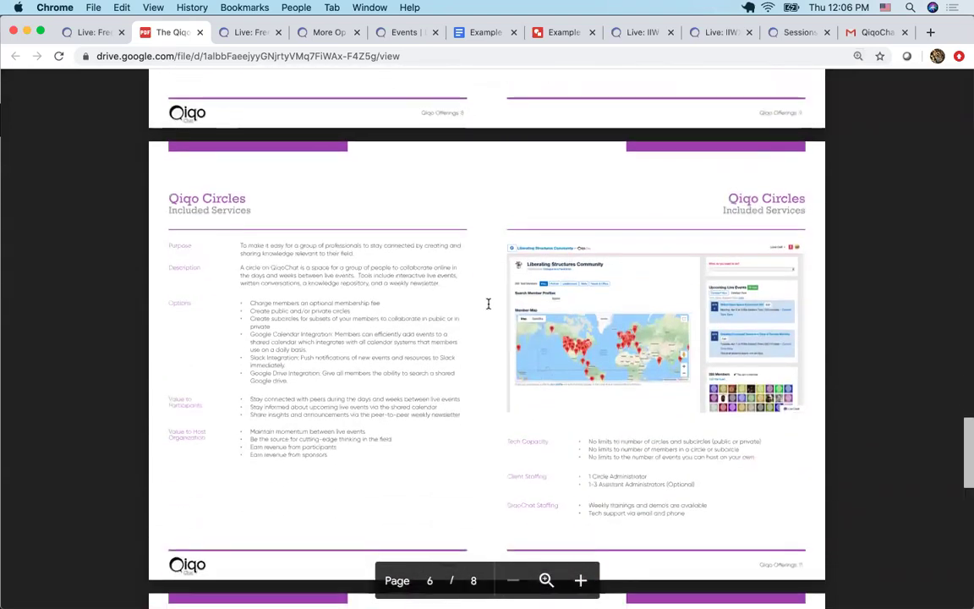
scroll(461, 338, "down", 1)
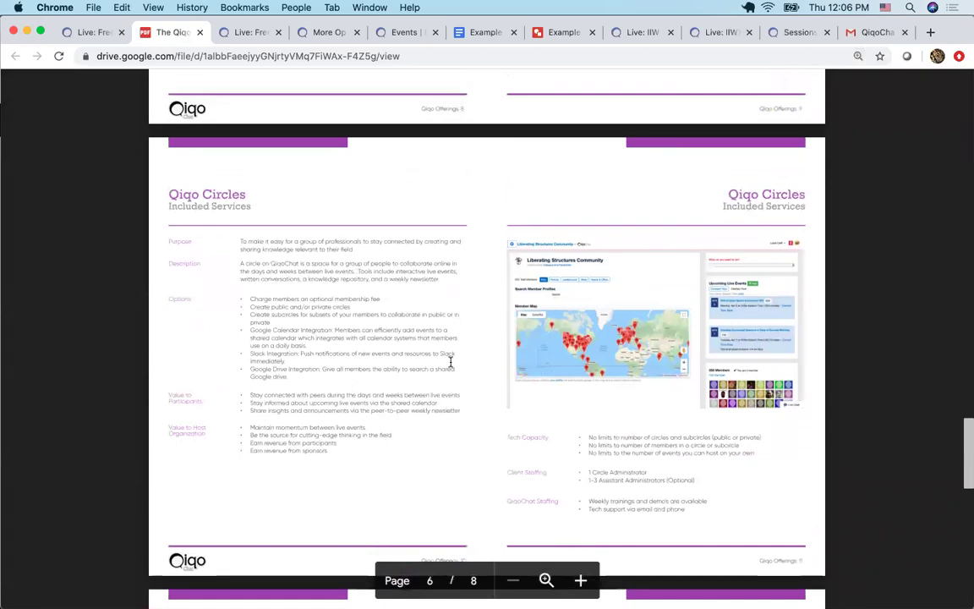
Check the Exhibit Halls page of the offerings PDF, then return to the event notes and enlarge the page.
scroll(451, 362, "down", 6)
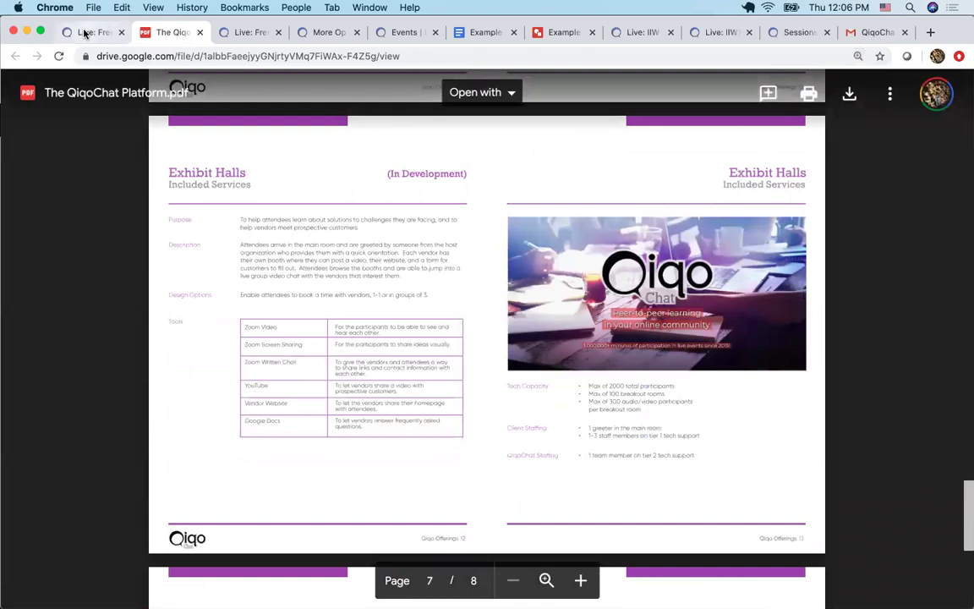
left_click(84, 33)
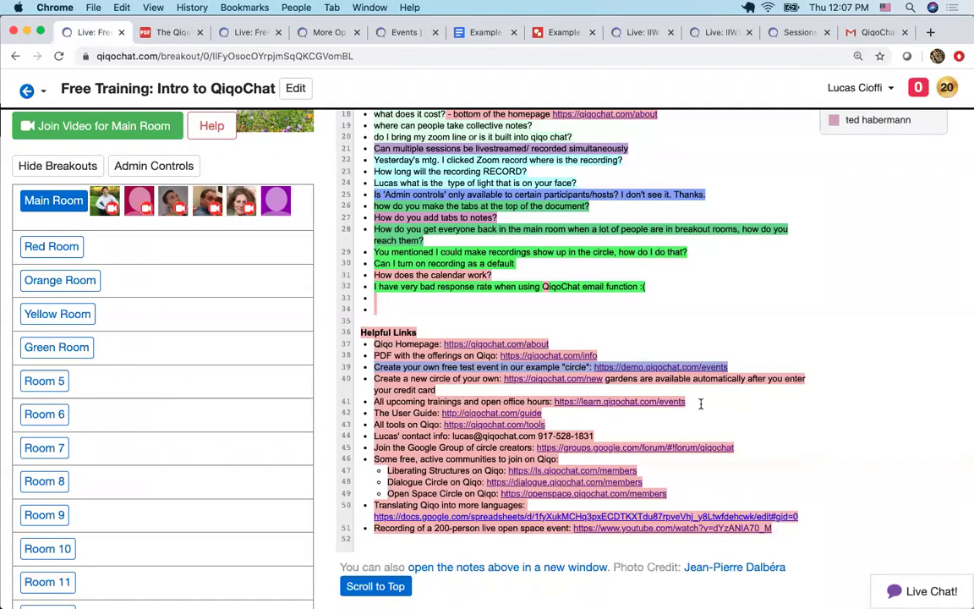
key("super+equal")
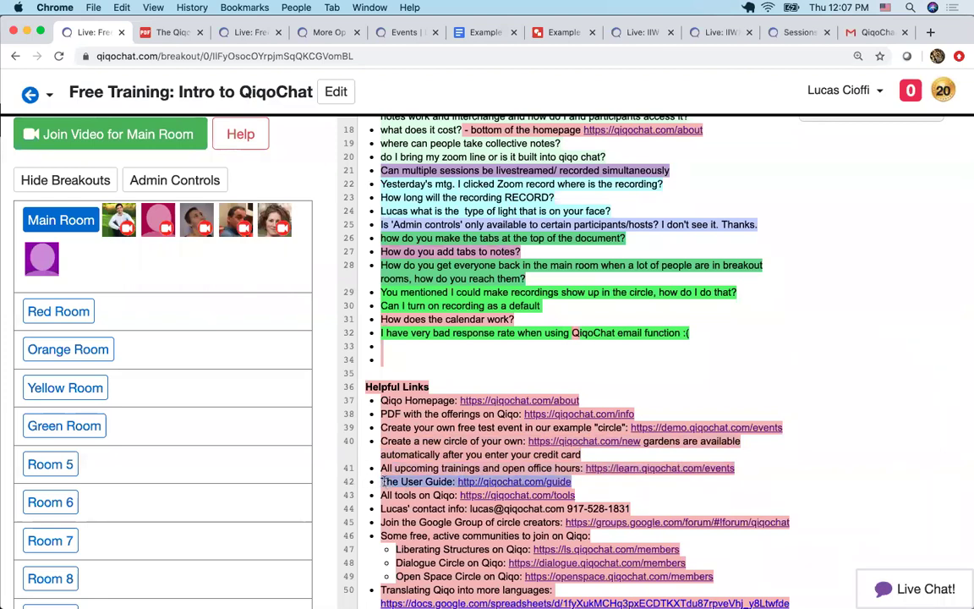
Open The User Guide from Helpful Links and open its administrator article "Host an Online/Virtual Happy Hour".
left_click(483, 486)
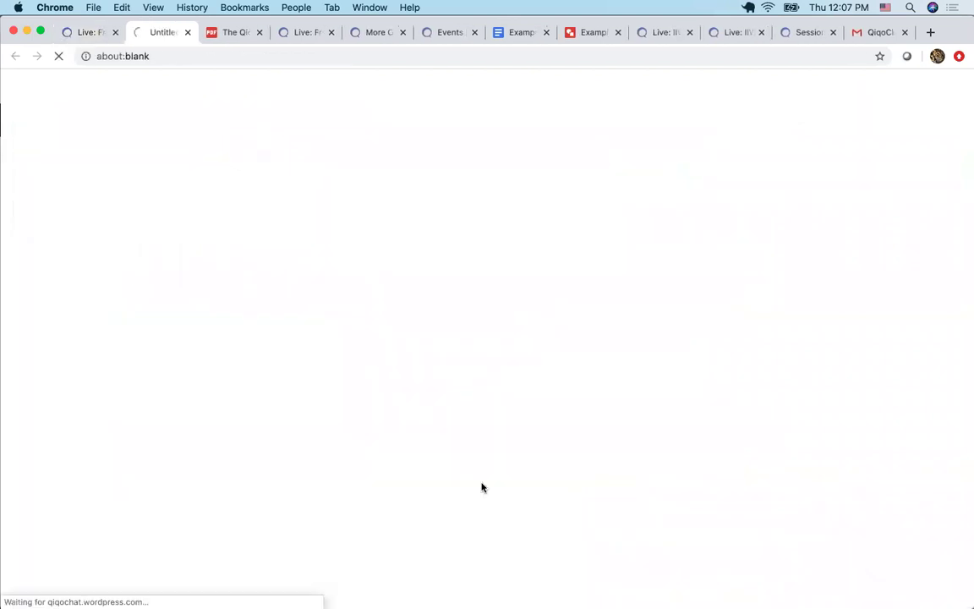
scroll(482, 487, "down", 15)
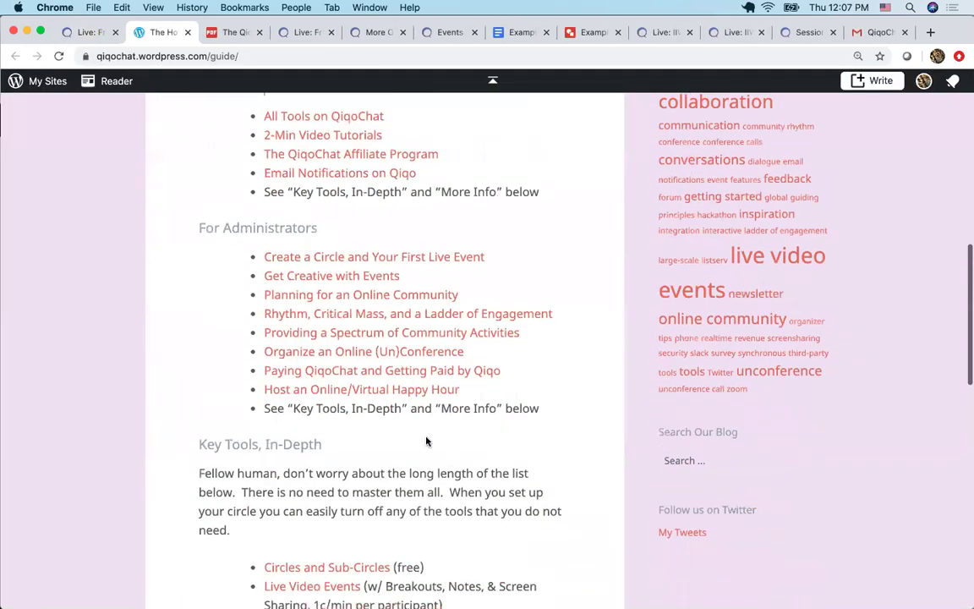
left_click(316, 391)
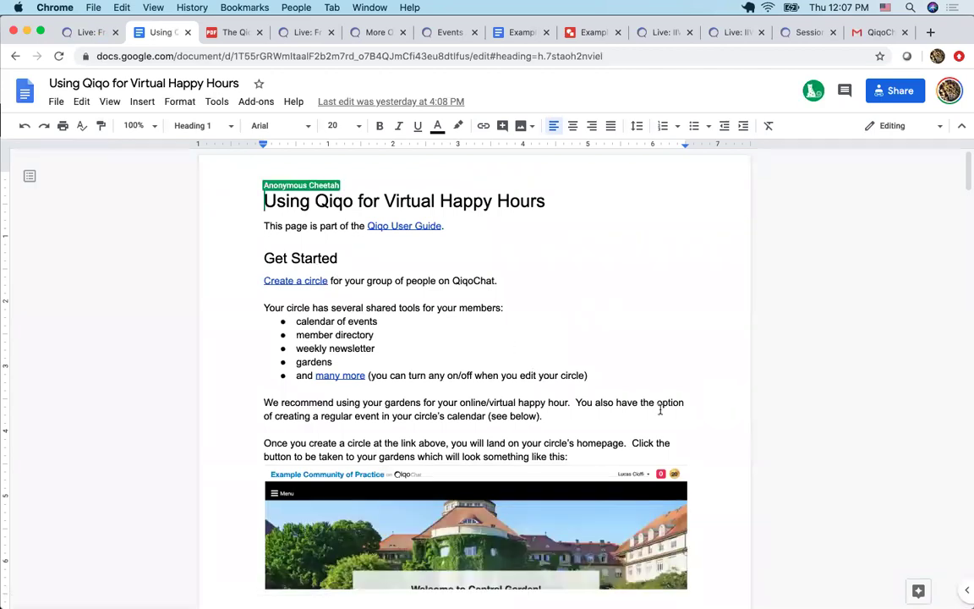
Look through the Virtual Happy Hours guide from Get Started to the section on setting a breakout space's topic.
scroll(661, 411, "down", 5)
scroll(660, 411, "down", 6)
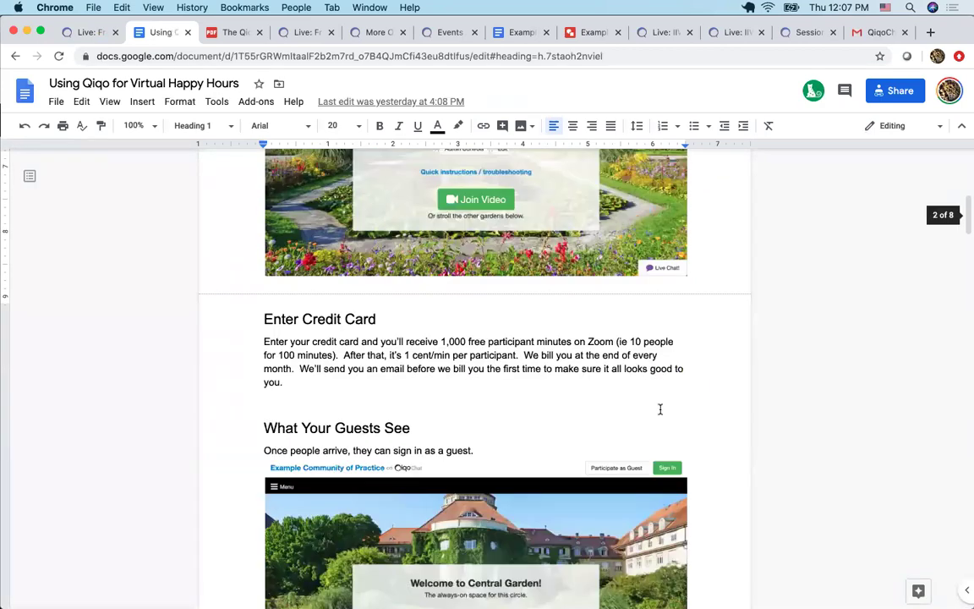
scroll(660, 411, "down", 1)
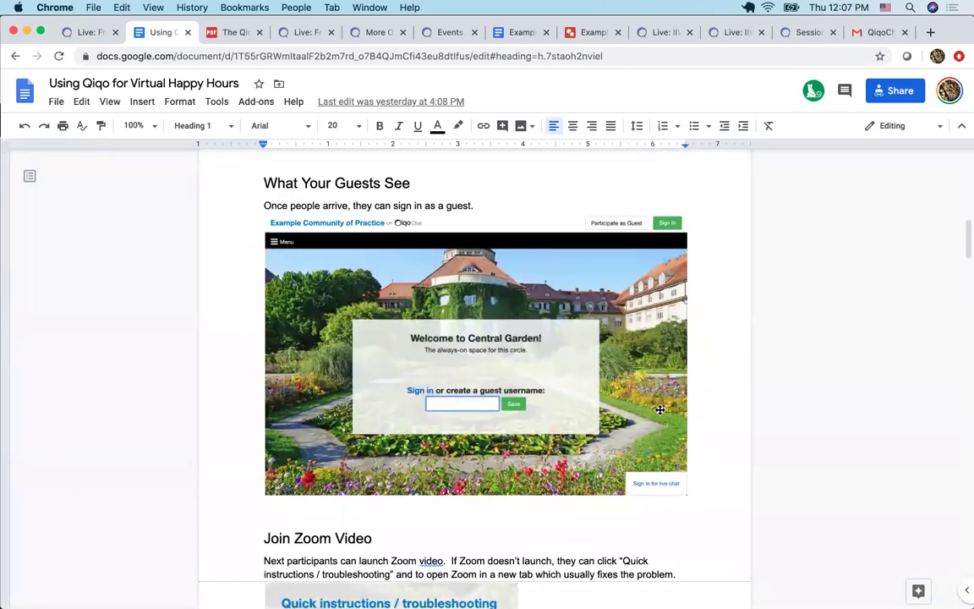
scroll(661, 423, "down", 5)
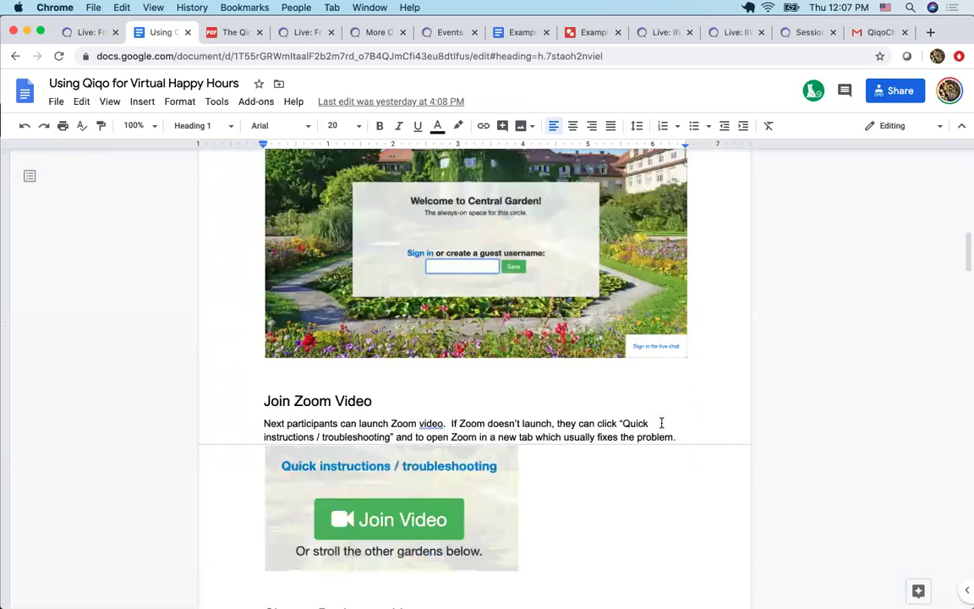
scroll(661, 423, "down", 8)
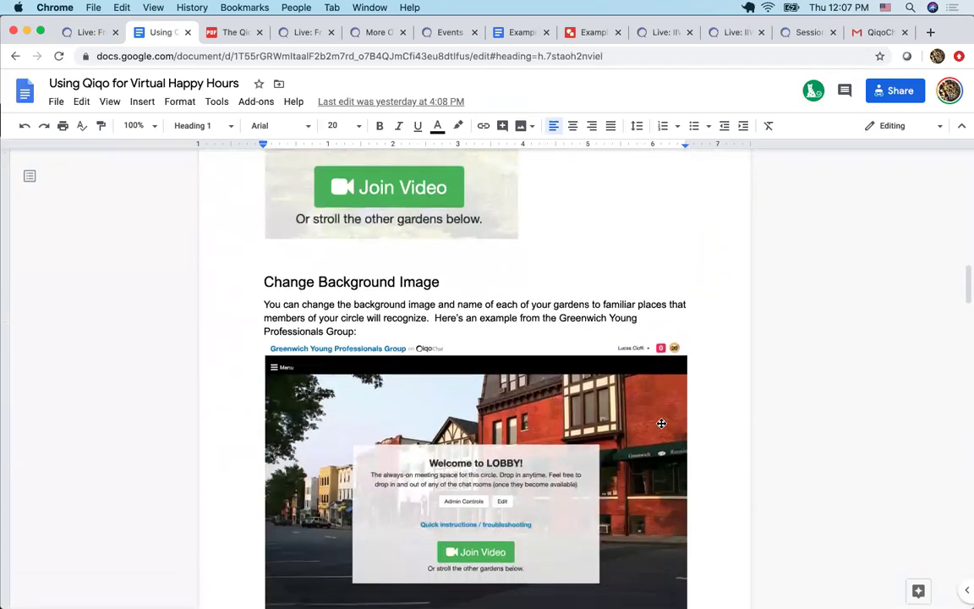
scroll(661, 423, "down", 8)
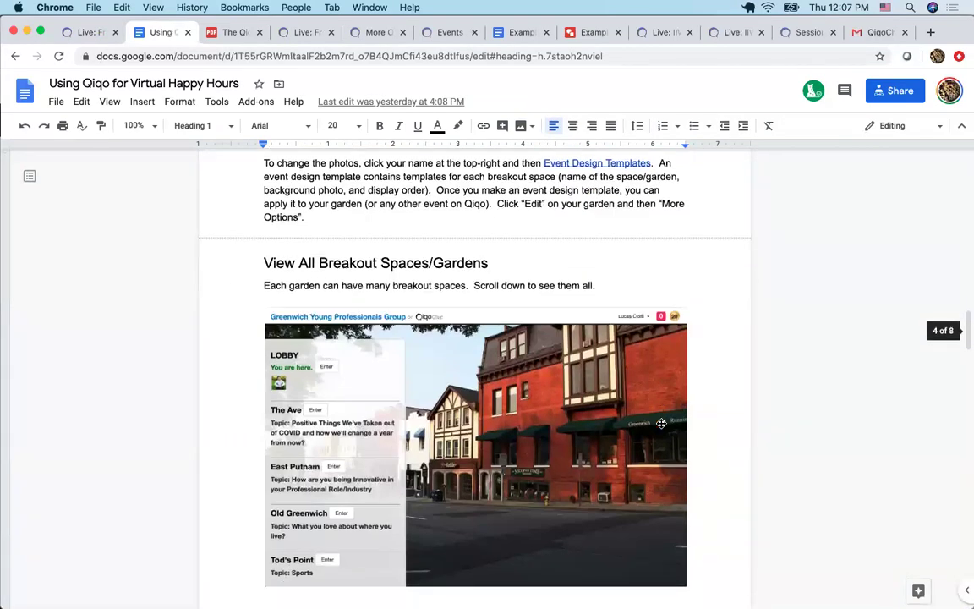
scroll(661, 423, "down", 2)
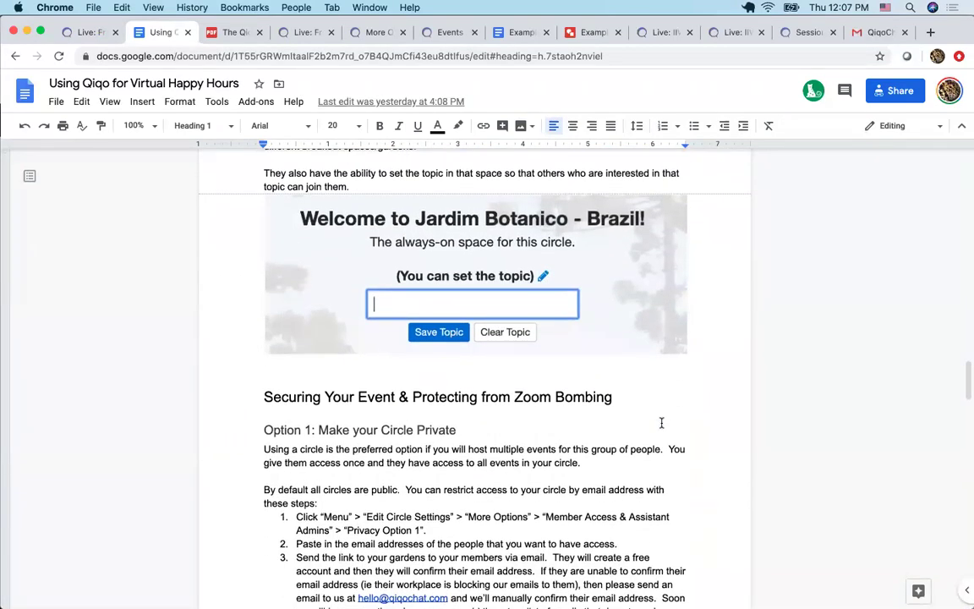
Review the guide's sections on securing events, inviting participants, suggested format and hosting a happy hour outside the gardens.
scroll(661, 423, "down", 1)
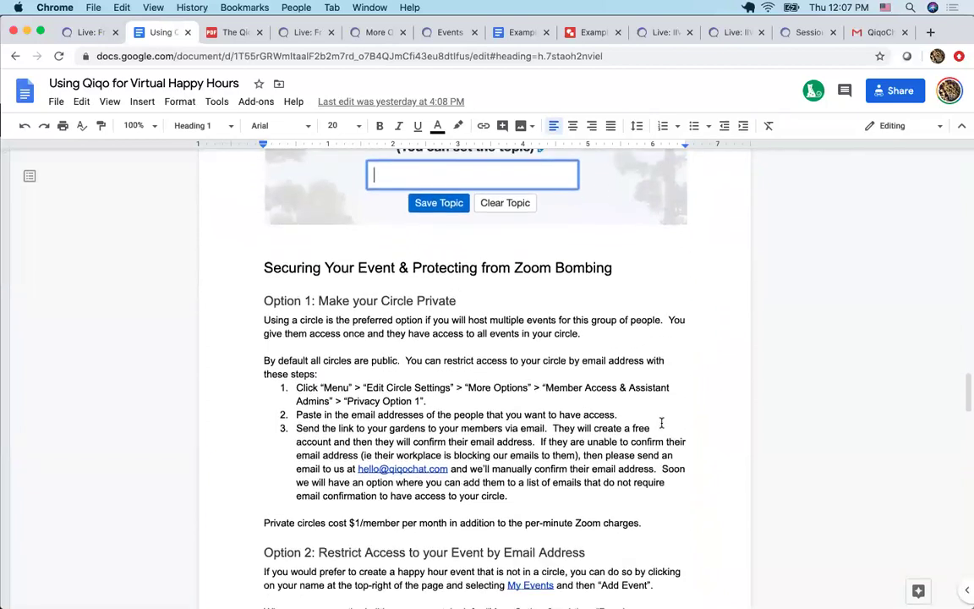
scroll(661, 423, "down", 7)
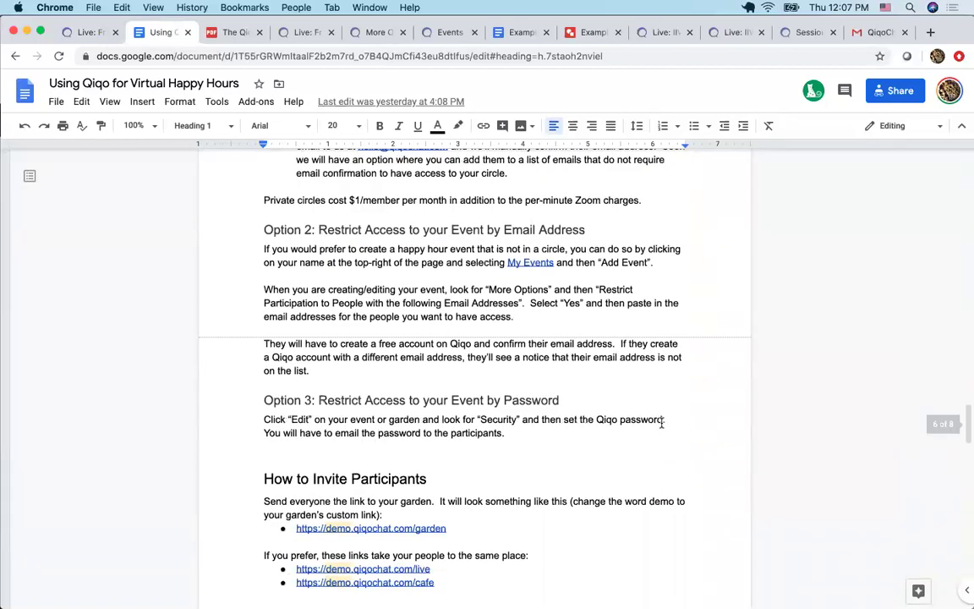
scroll(661, 423, "down", 6)
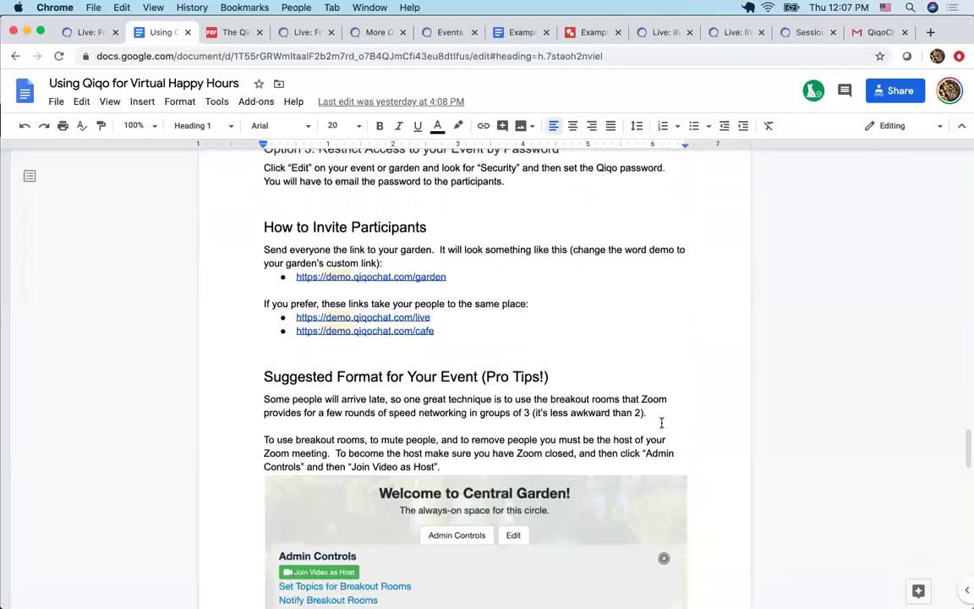
scroll(661, 423, "down", 11)
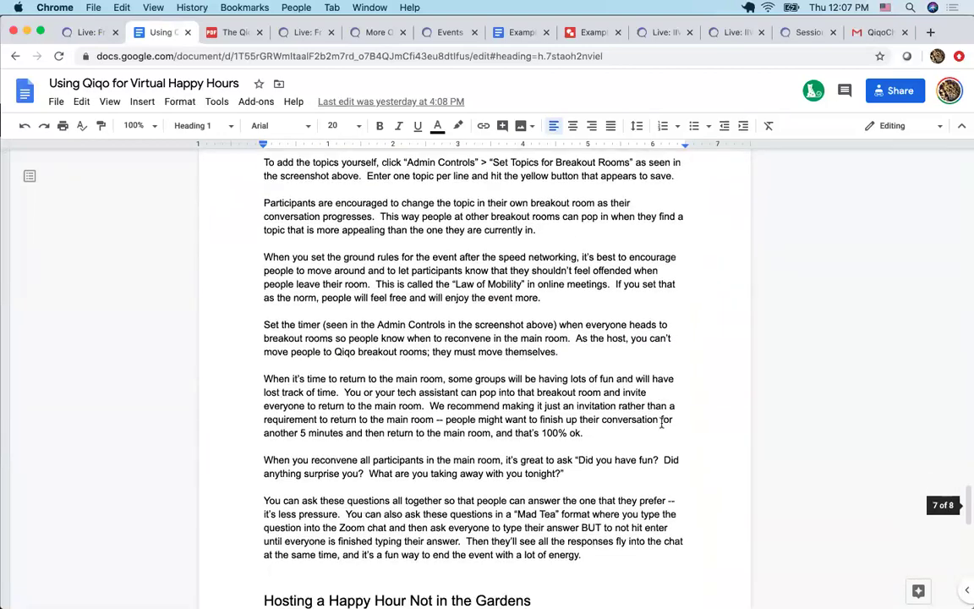
scroll(662, 423, "down", 6)
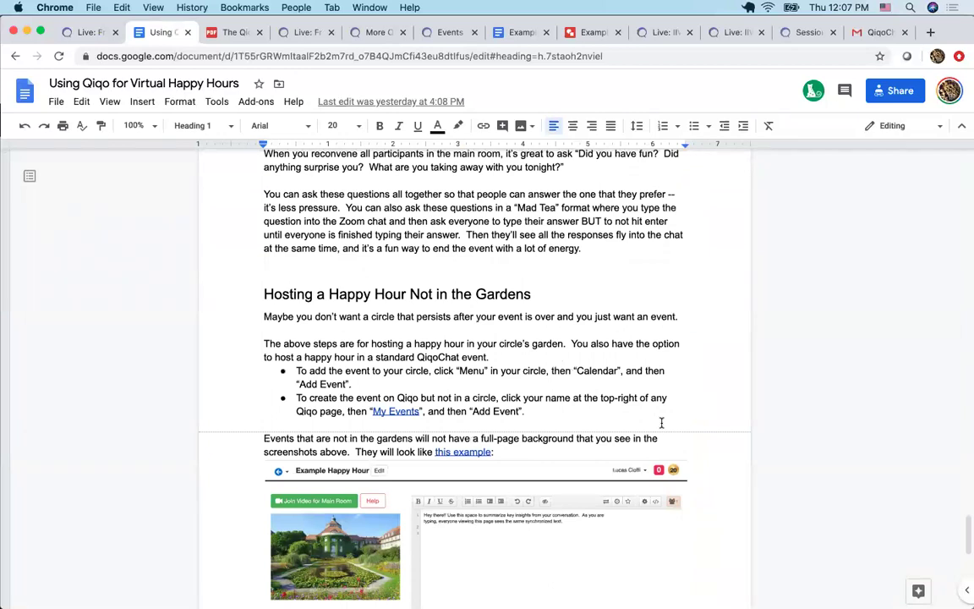
scroll(718, 407, "down", 1)
scroll(718, 408, "down", 3)
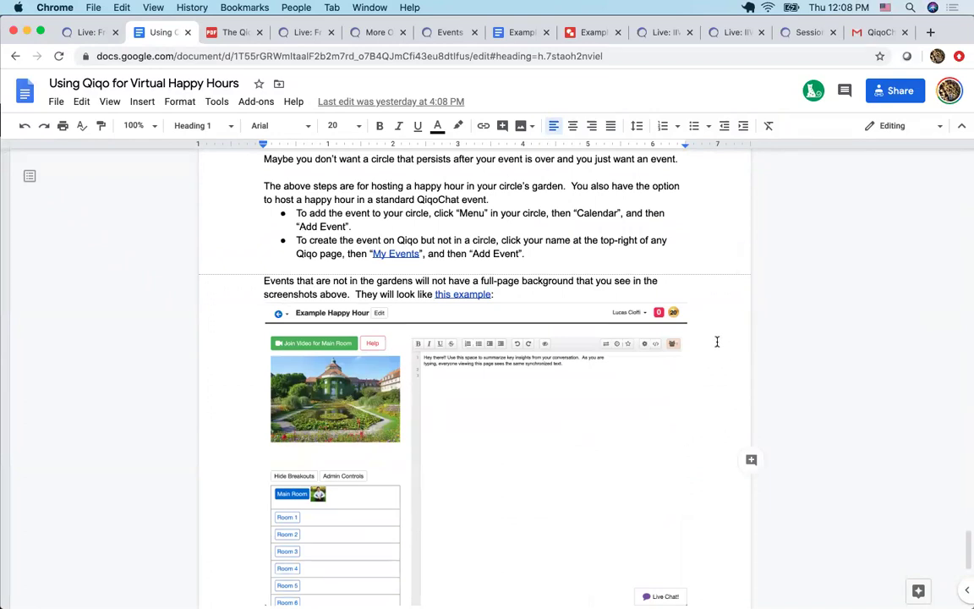
scroll(718, 342, "up", 2)
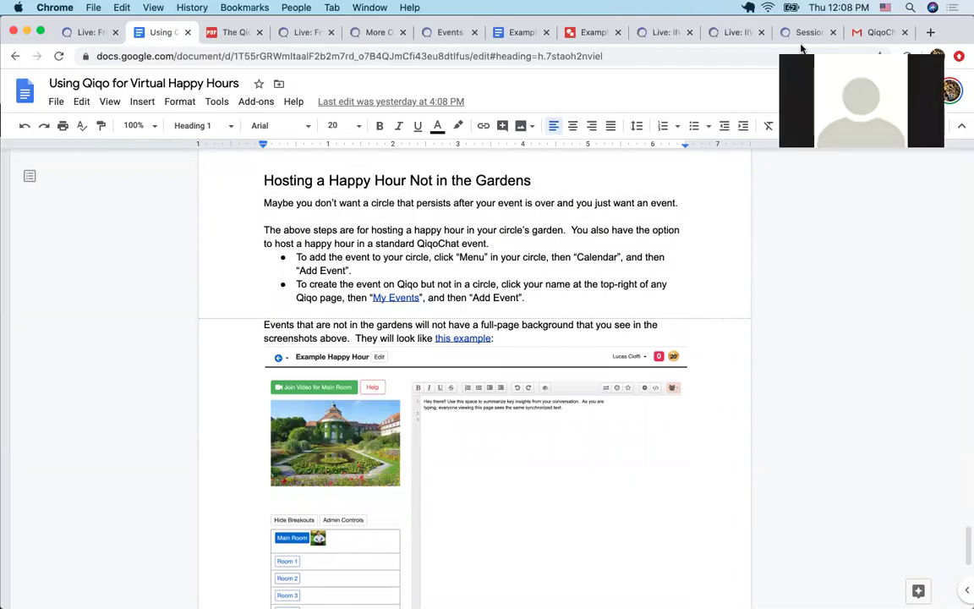
Return to the event notes and open the "All tools on Qiqo" link under Helpful Links.
left_click(83, 34)
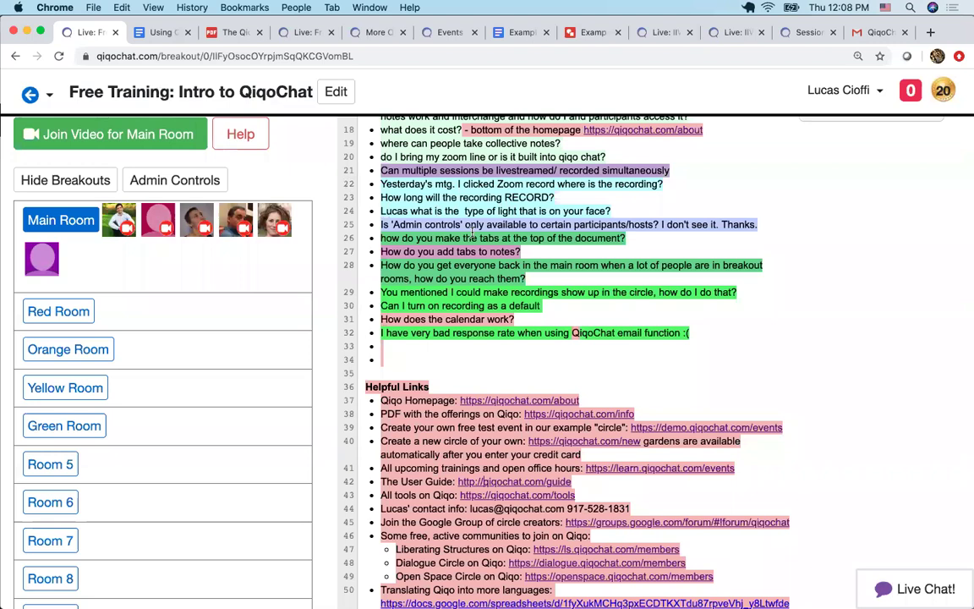
scroll(513, 328, "down", 2)
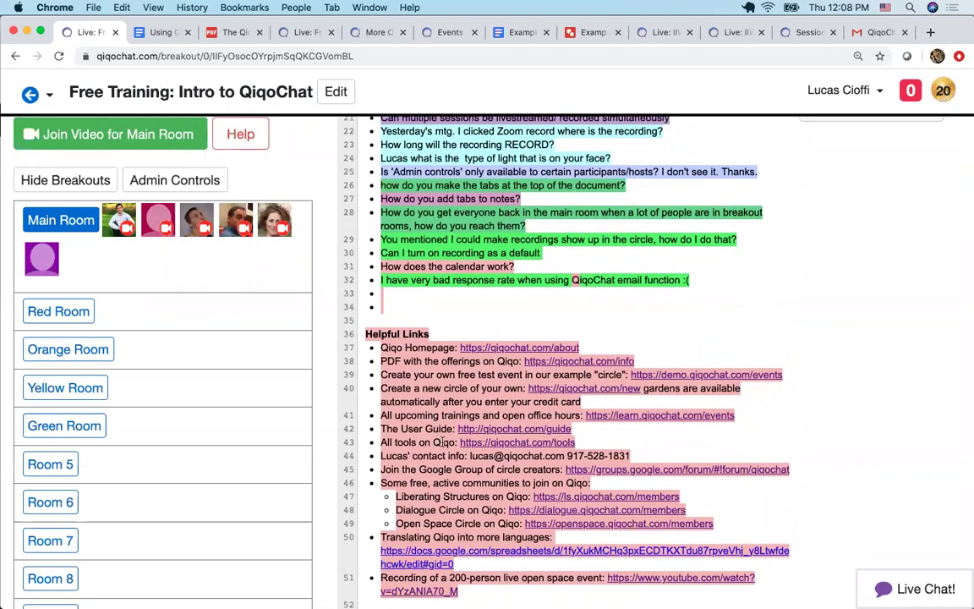
left_click(475, 444)
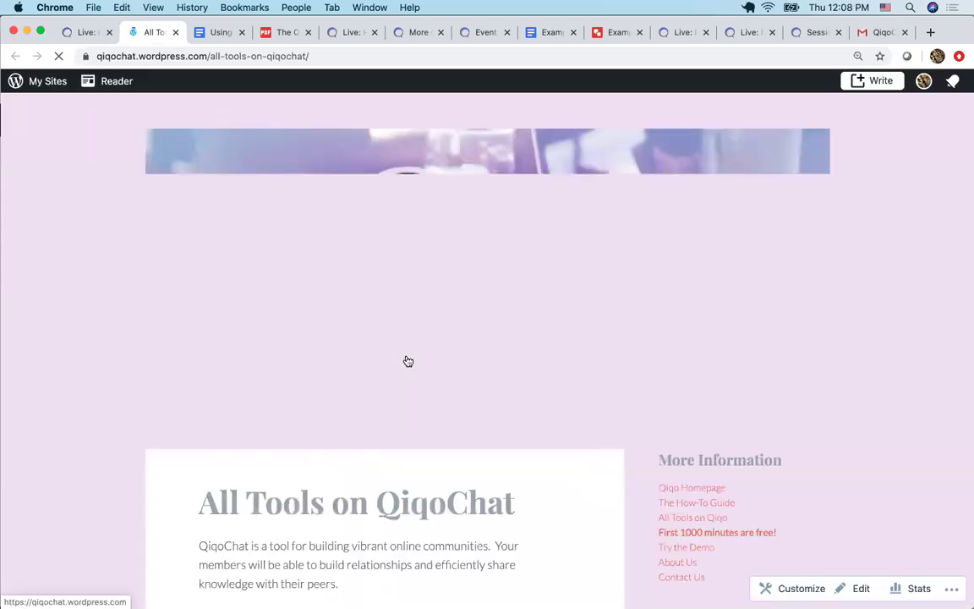
Look through the All Tools on QiqoChat page from circles and live events to the Online Music / Dance Party section.
scroll(408, 361, "down", 15)
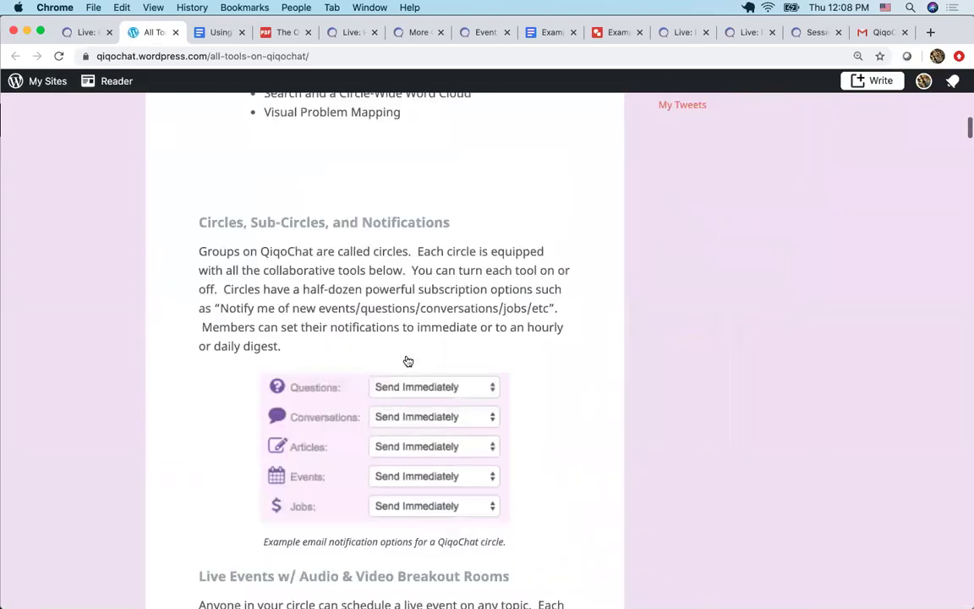
scroll(407, 362, "down", 5)
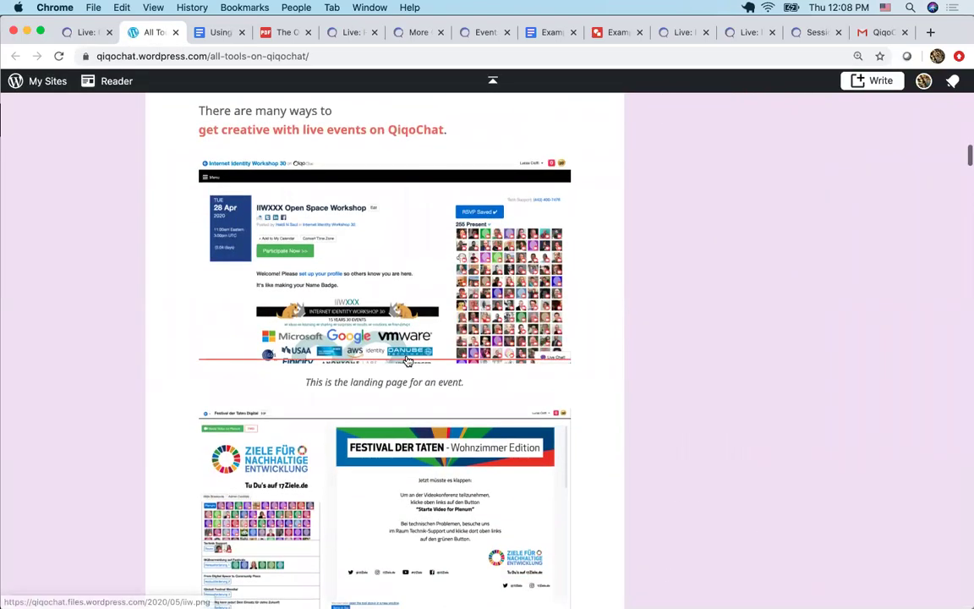
scroll(408, 361, "down", 8)
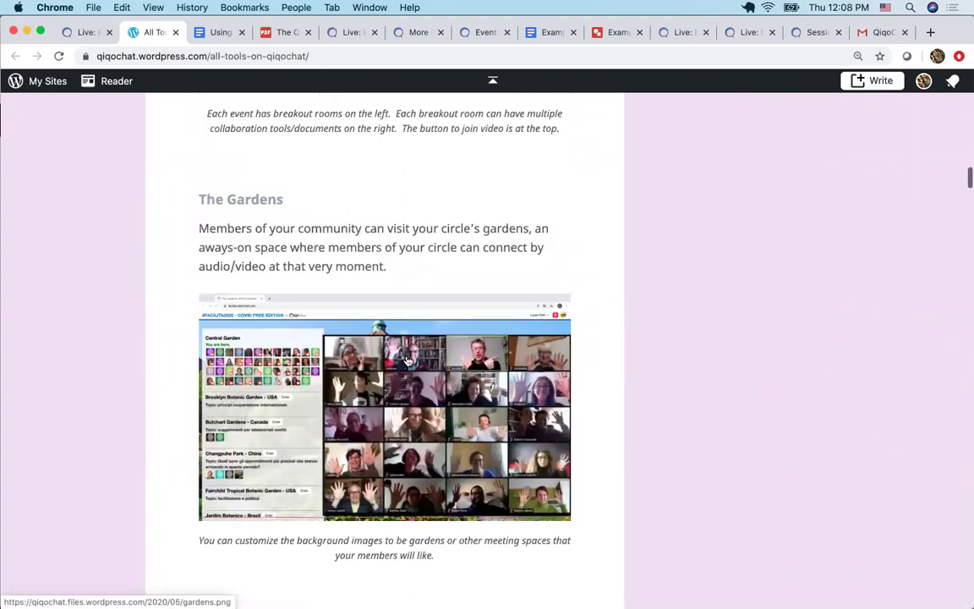
scroll(408, 361, "down", 10)
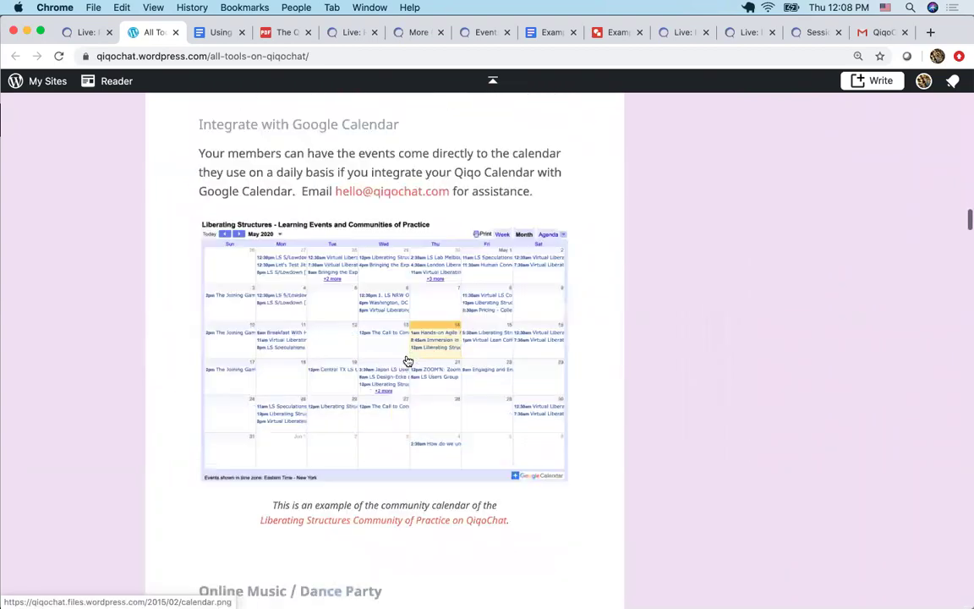
scroll(408, 361, "down", 6)
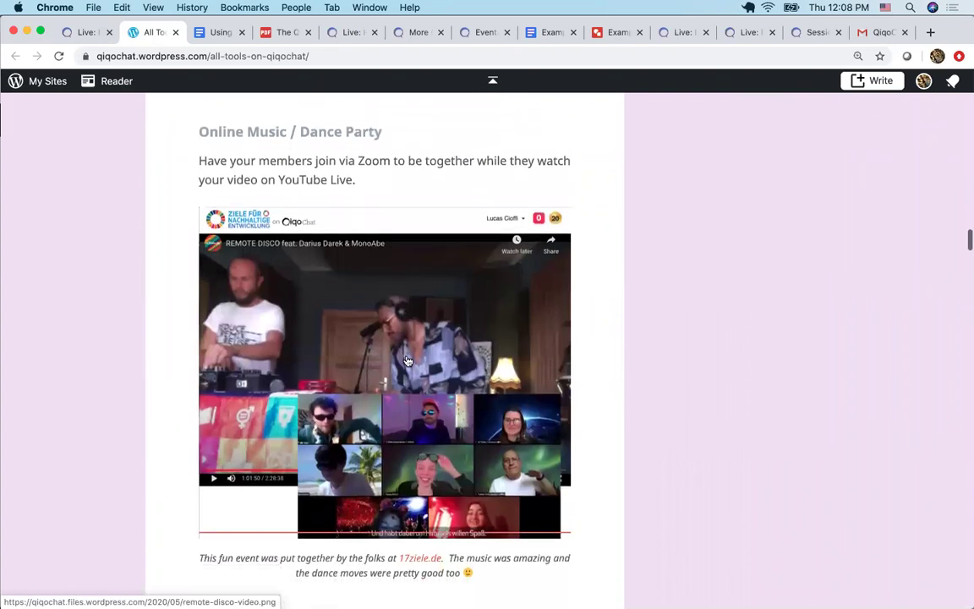
scroll(408, 361, "down", 2)
scroll(408, 361, "up", 3)
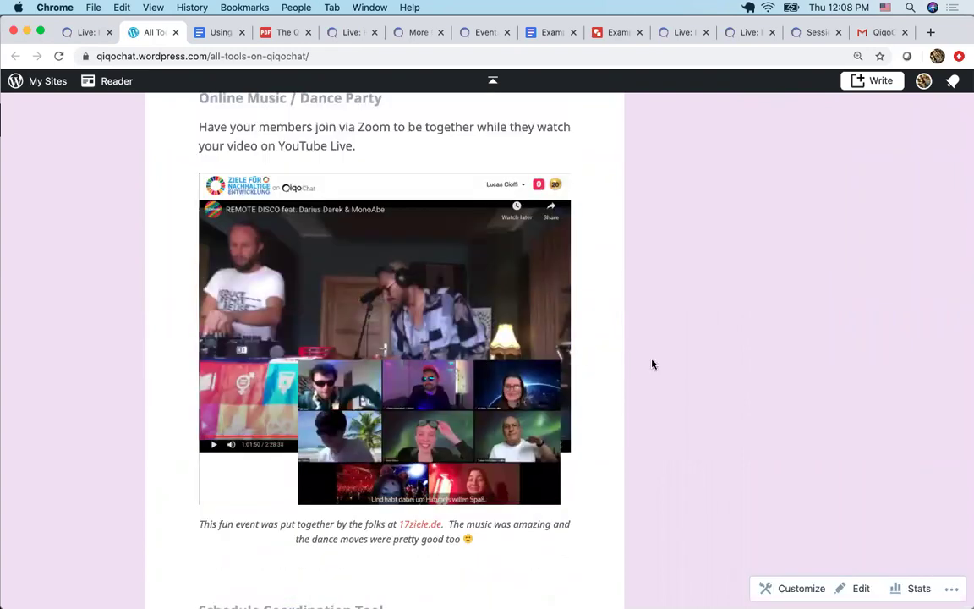
Return to the event notes, highlight the Liberating Structures on Qiqo line and look over the remaining helpful links.
left_click(82, 34)
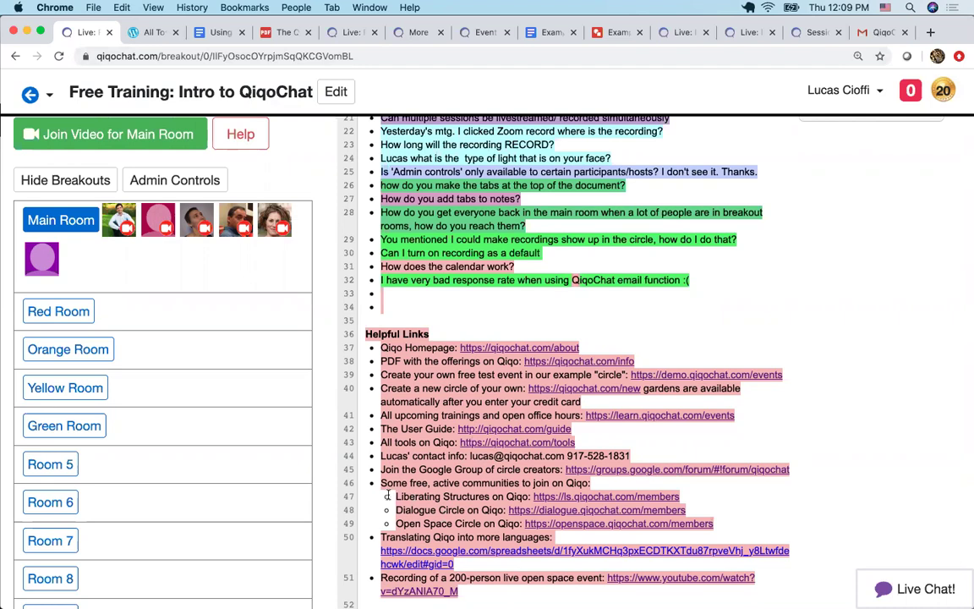
triple_click(389, 496)
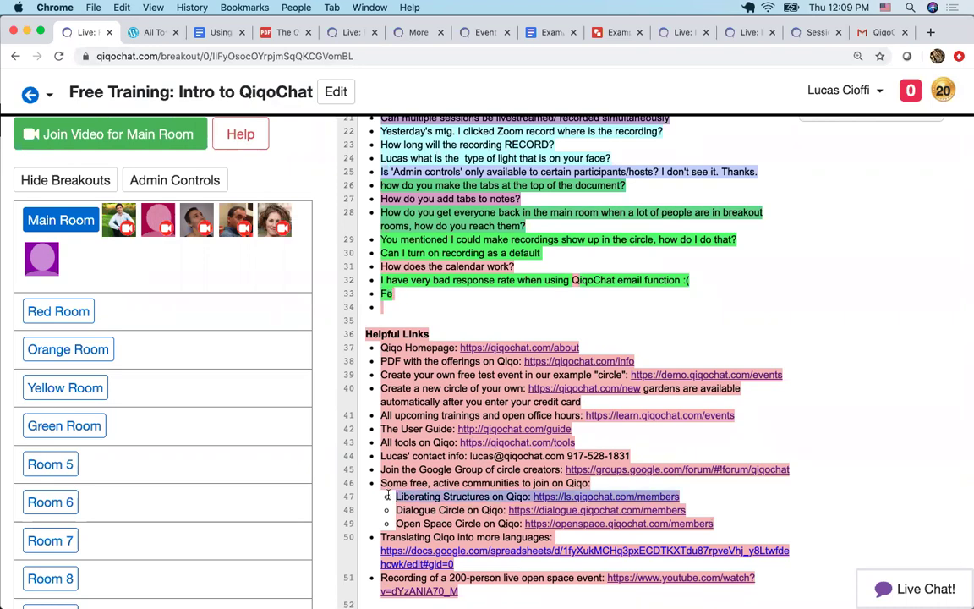
scroll(385, 517, "down", 1)
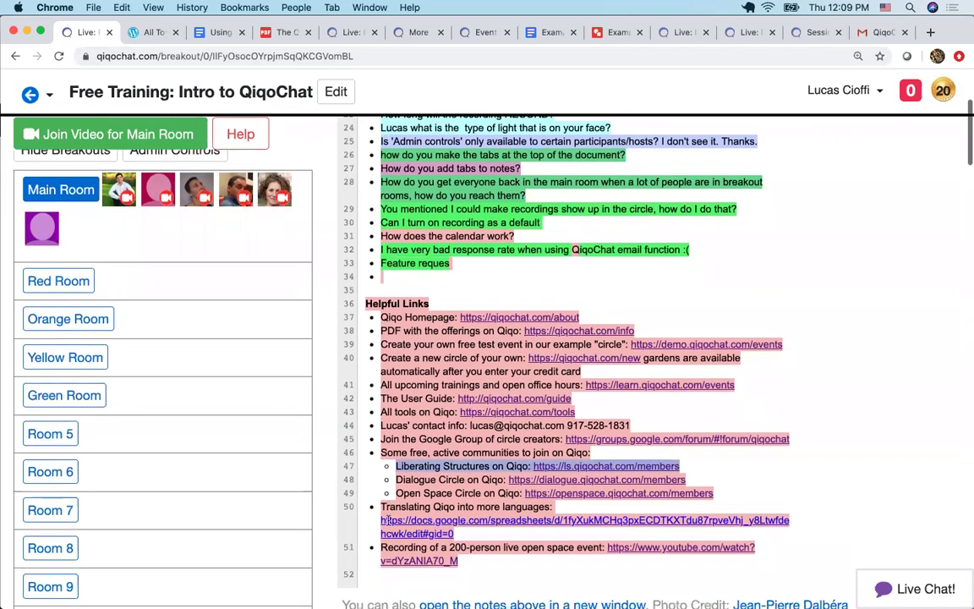
scroll(386, 520, "down", 2)
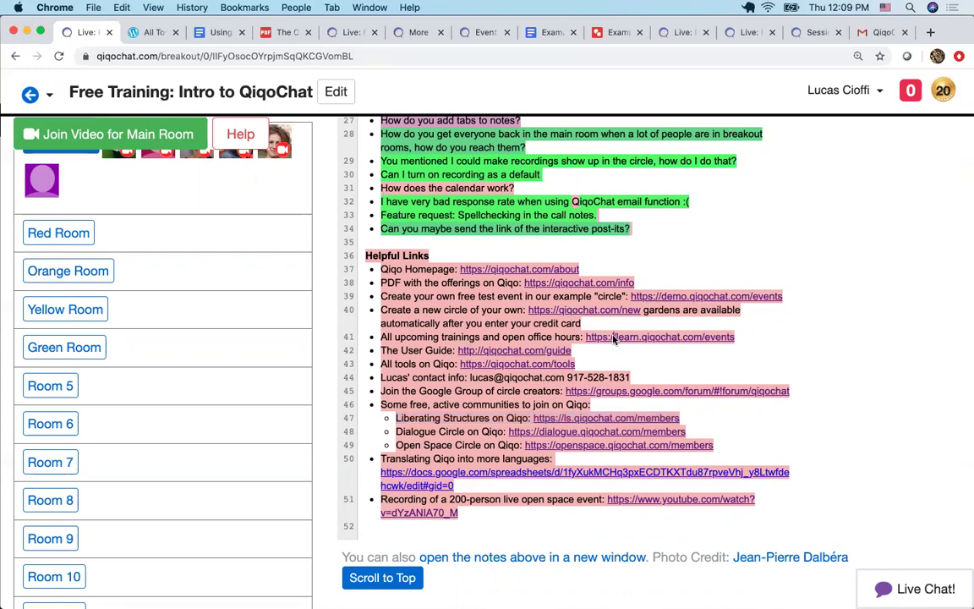
Open the upcoming trainings and open office hours link, review the listed events, then close it and return to the participants' questions.
left_click(613, 337)
scroll(483, 359, "down", 3)
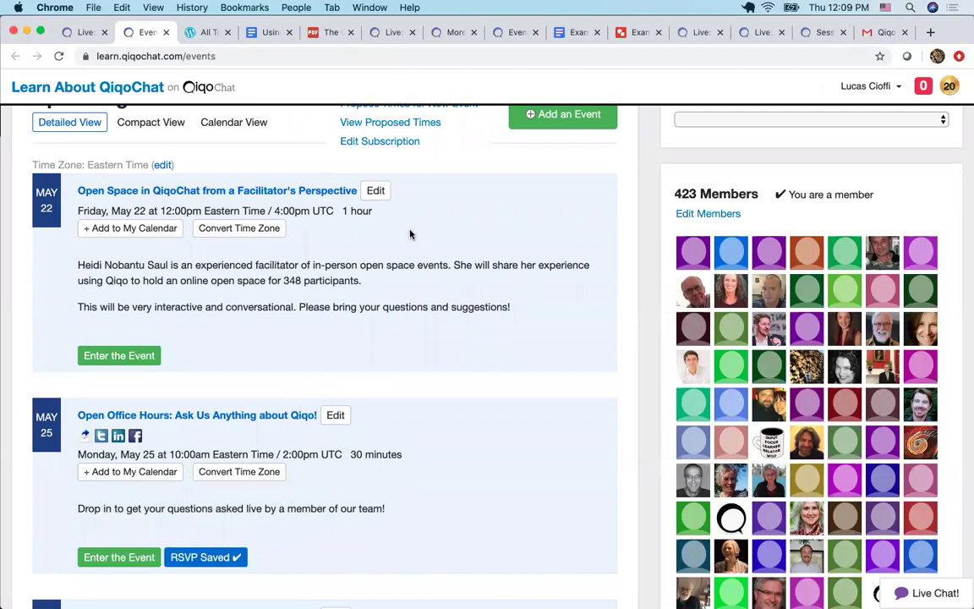
key("super+w")
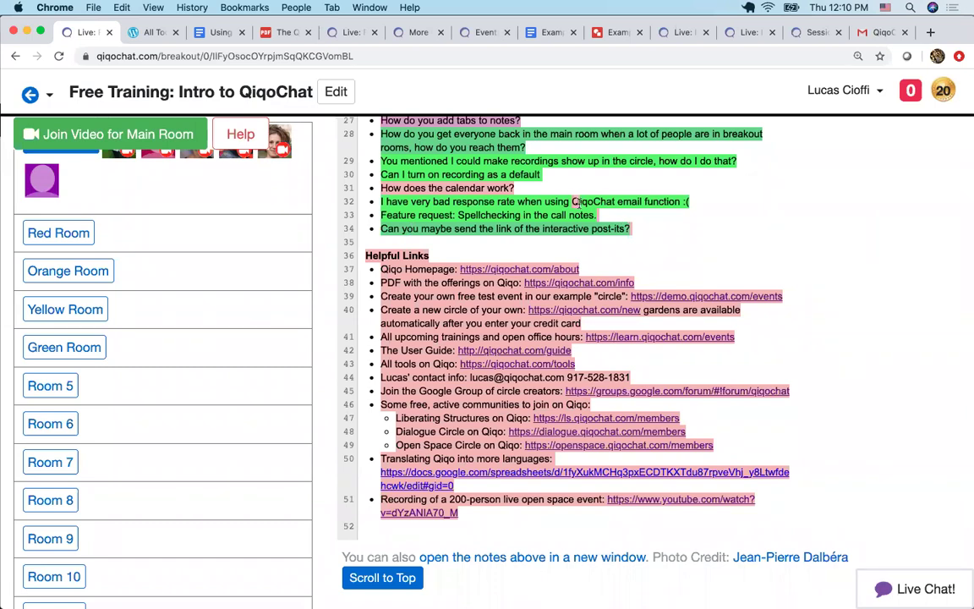
scroll(630, 266, "up", 5)
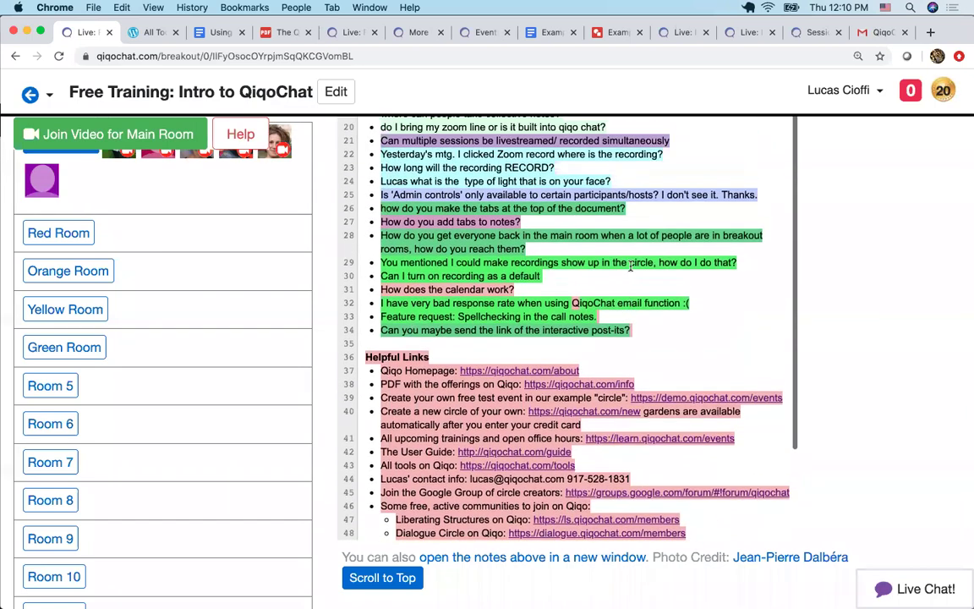
Review the participants' questions in the event notes, down to the spellchecking feature request and the interactive post-its question.
scroll(631, 266, "up", 2)
scroll(294, 251, "up", 4)
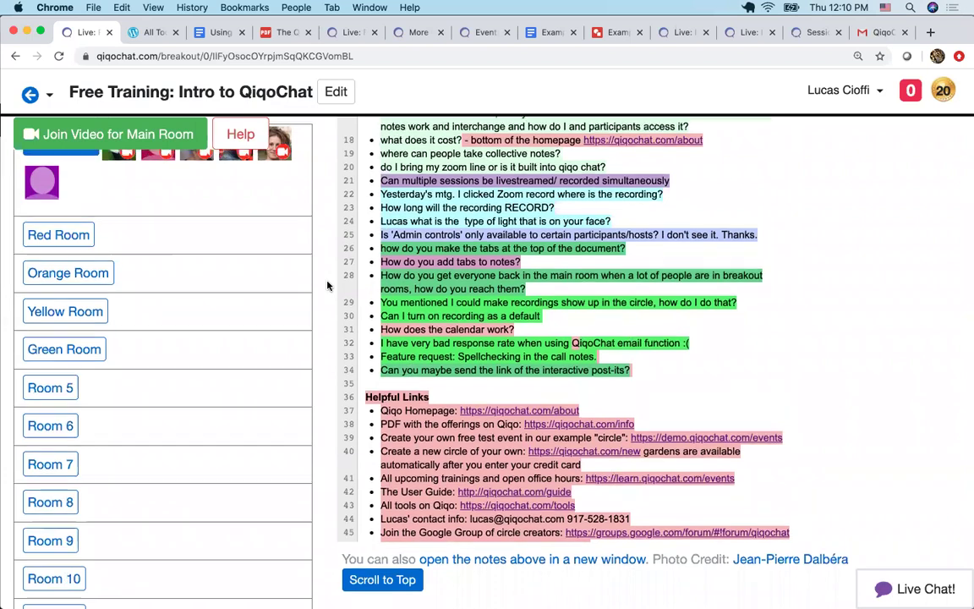
scroll(328, 285, "up", 4)
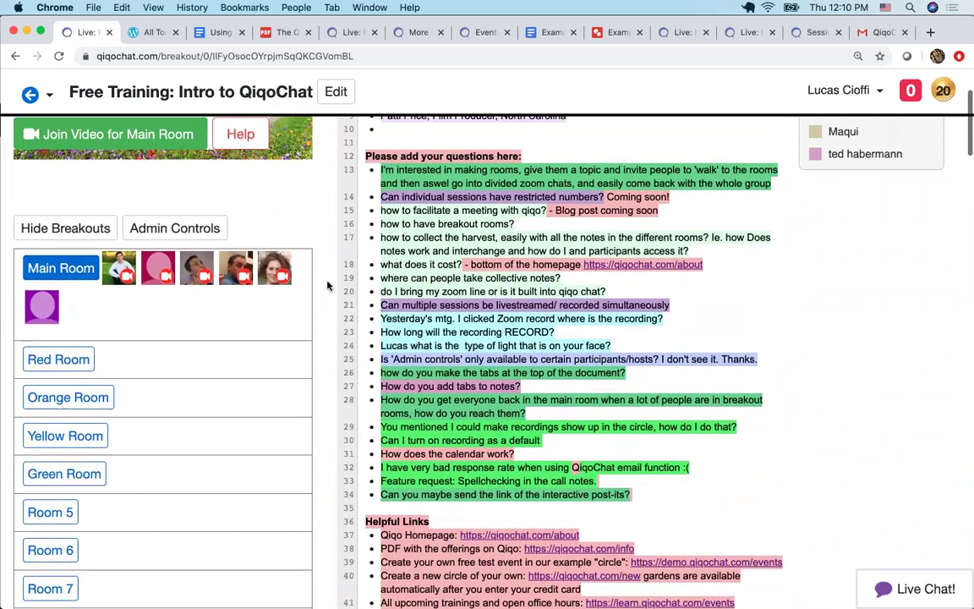
scroll(328, 285, "down", 6)
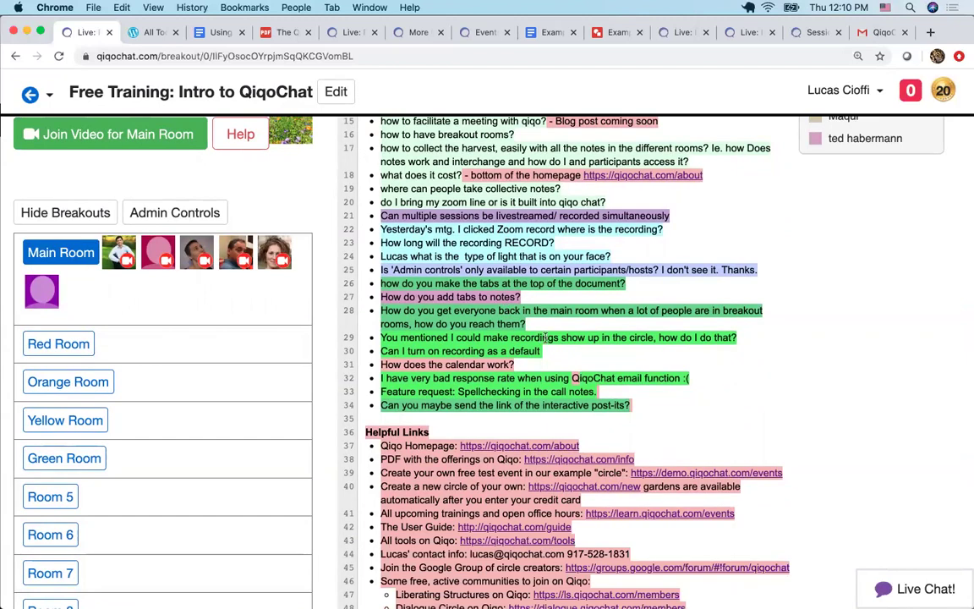
left_click(609, 385)
triple_click(447, 408)
Open the Red Room's Post Its board in a new window and copy the drawing's link.
left_click(72, 343)
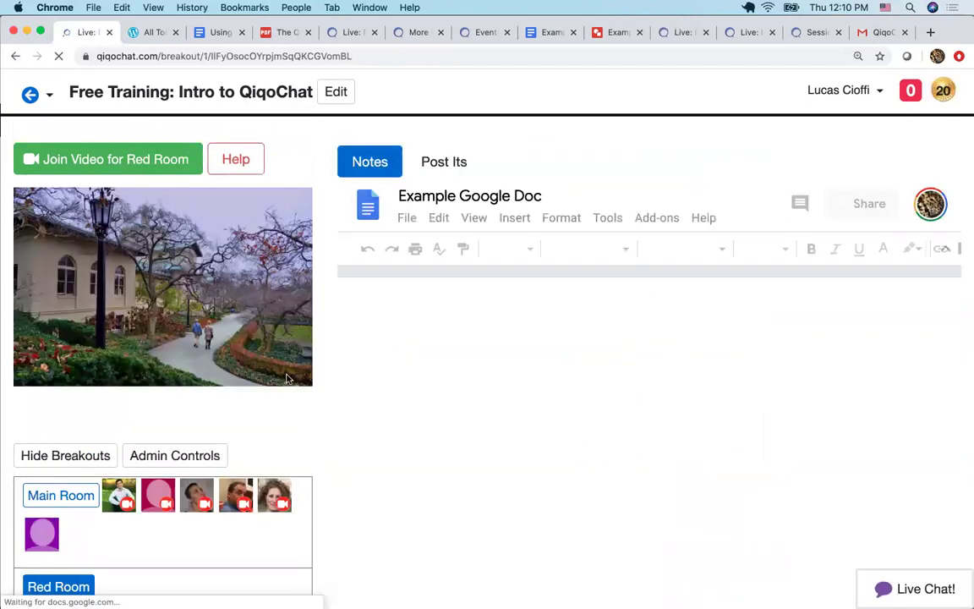
left_click(442, 162)
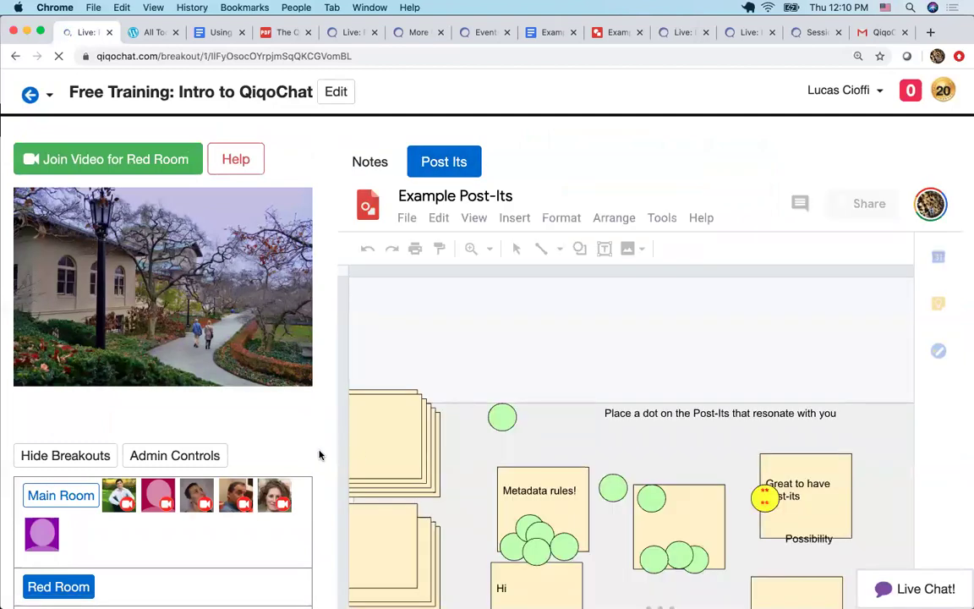
scroll(319, 457, "down", 5)
scroll(319, 457, "down", 7)
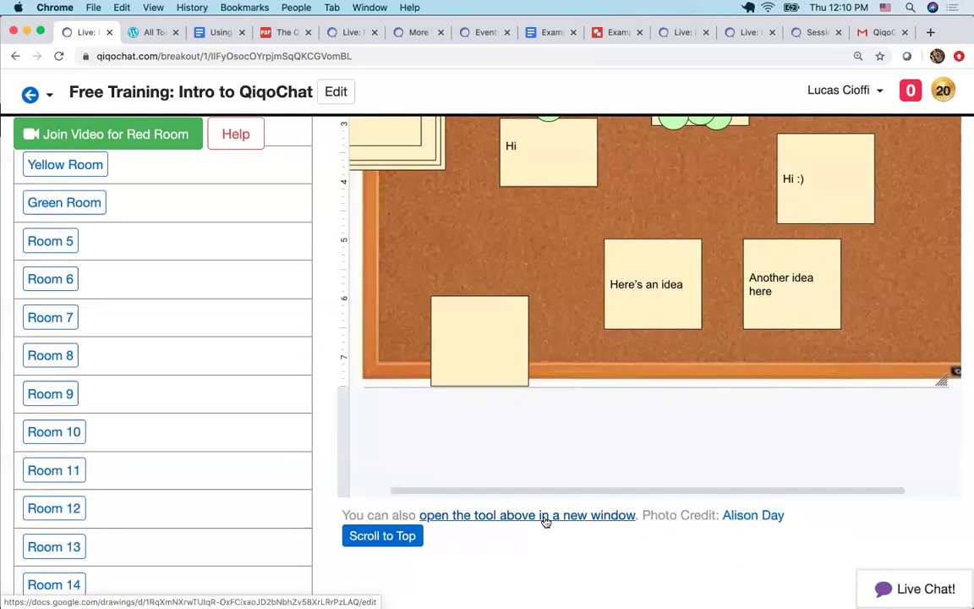
left_click(545, 517)
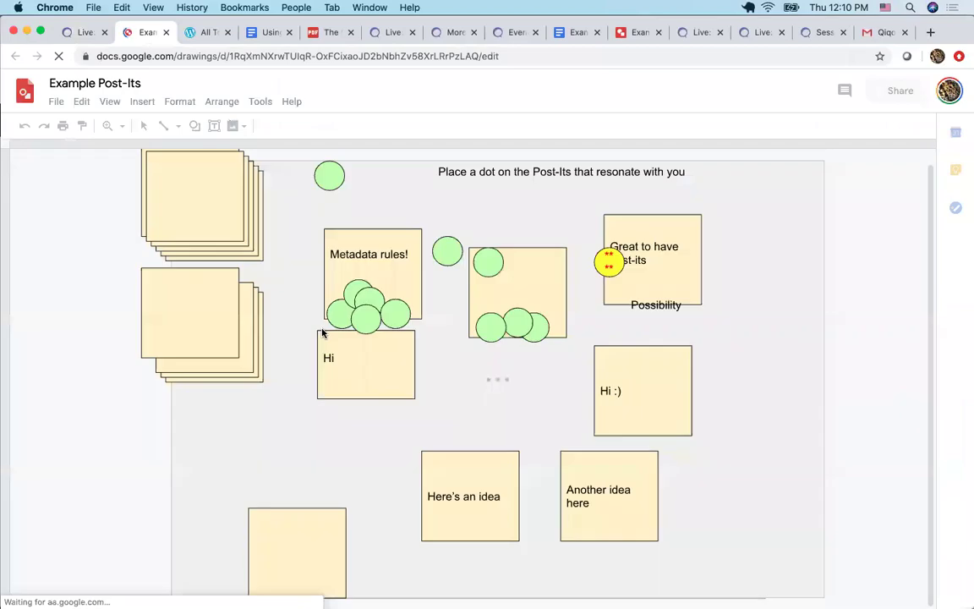
left_click(265, 56)
key("super+c")
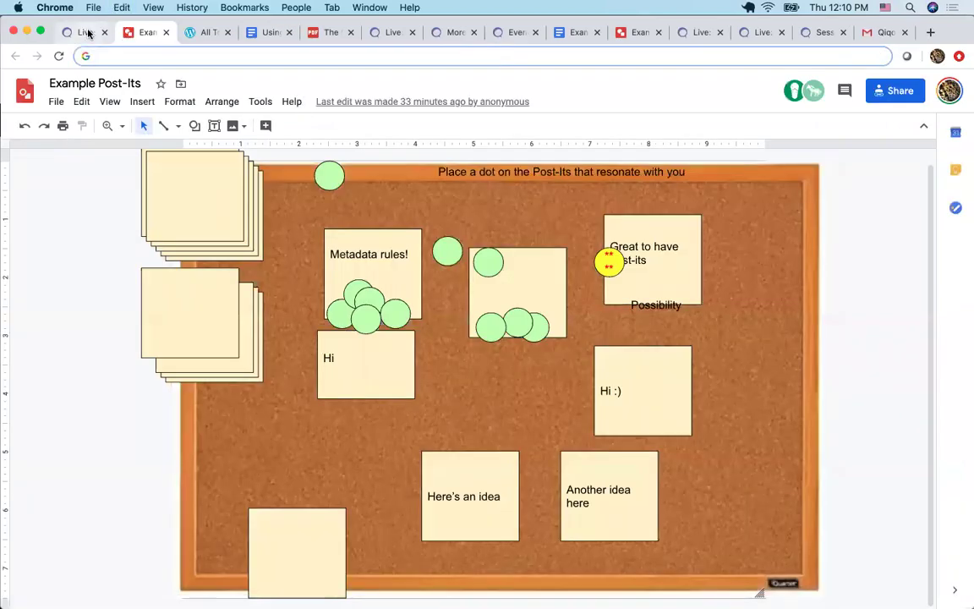
Return to the Main Room notes and paste the drawing link on a new line below the interactive post-its question.
left_click(83, 33)
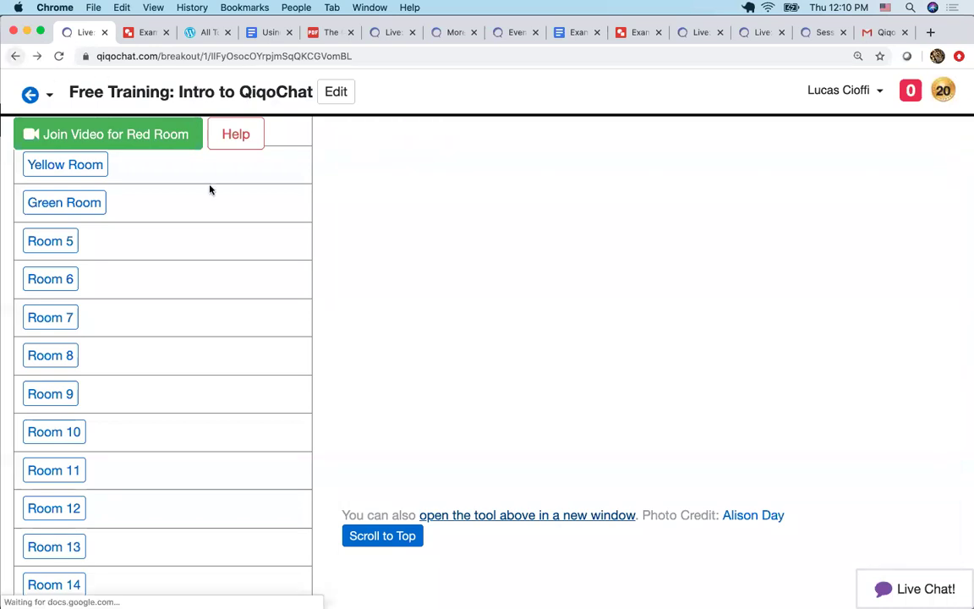
scroll(296, 360, "up", 5)
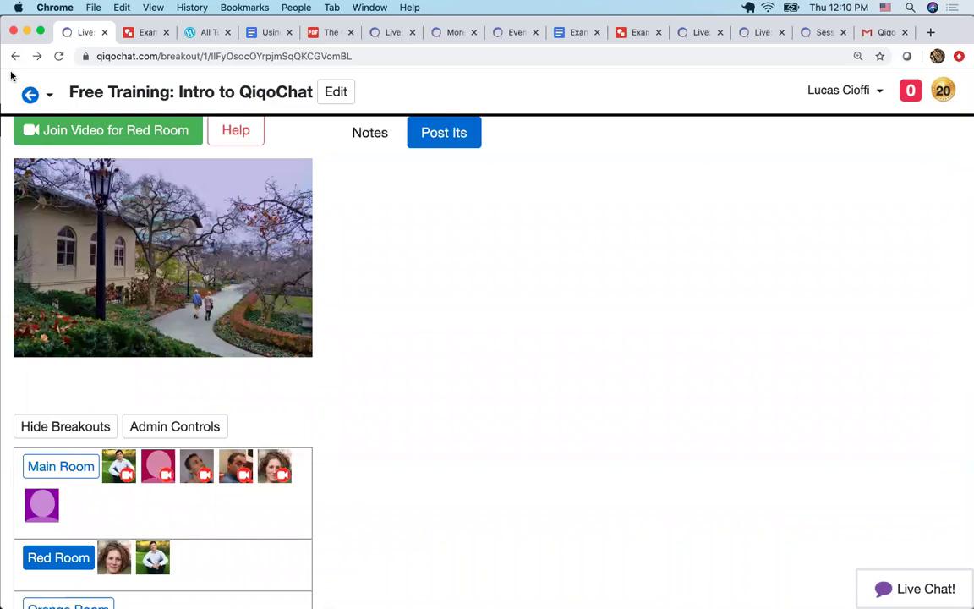
left_click(78, 465)
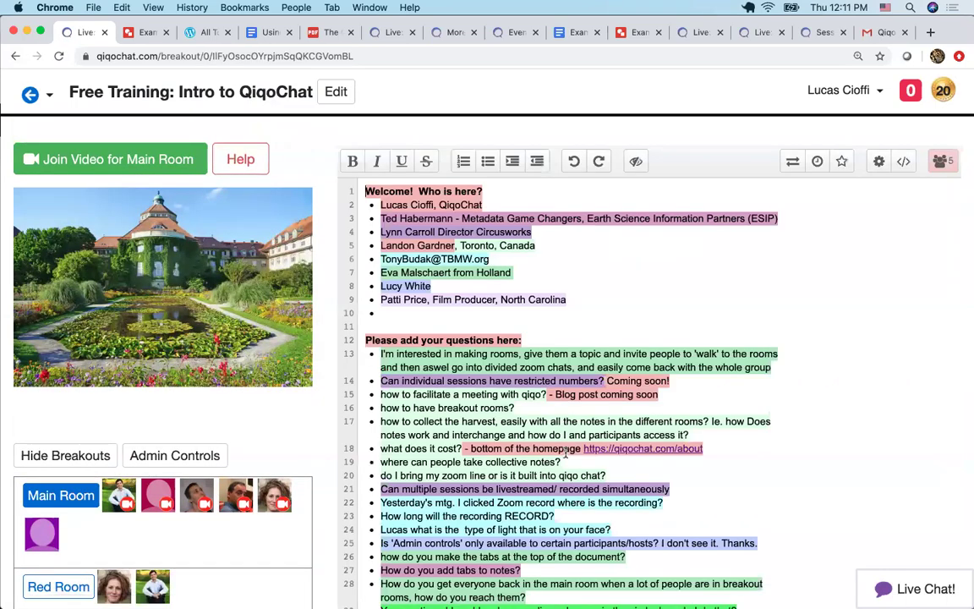
scroll(566, 454, "down", 5)
scroll(566, 454, "down", 1)
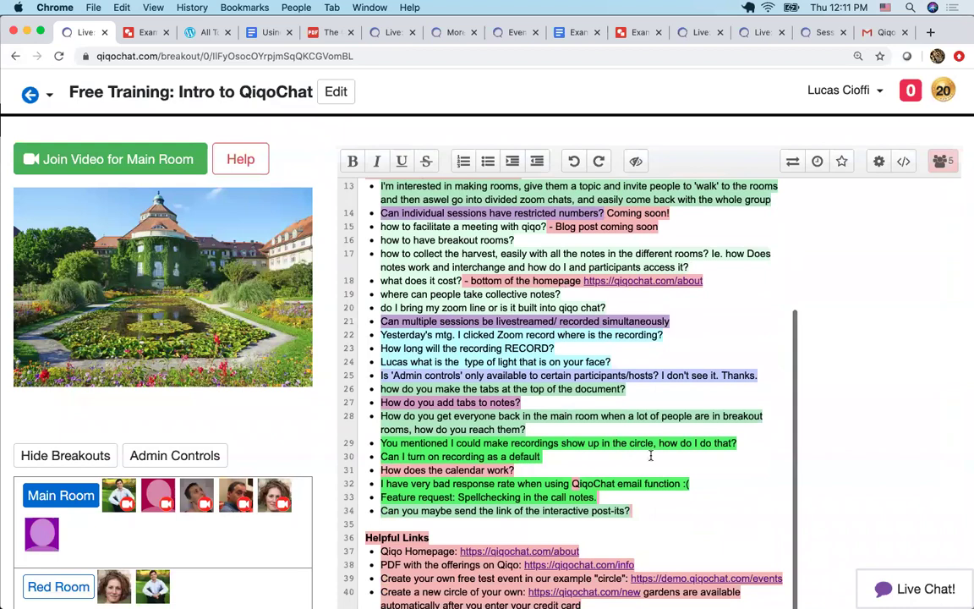
left_click(650, 507)
key("Return")
key("super+v")
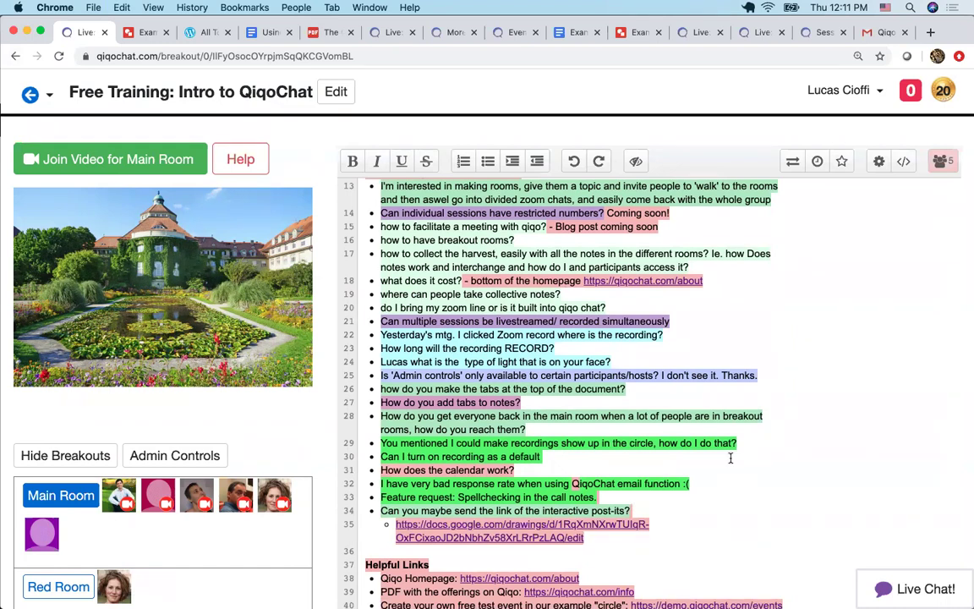
scroll(730, 457, "down", 1)
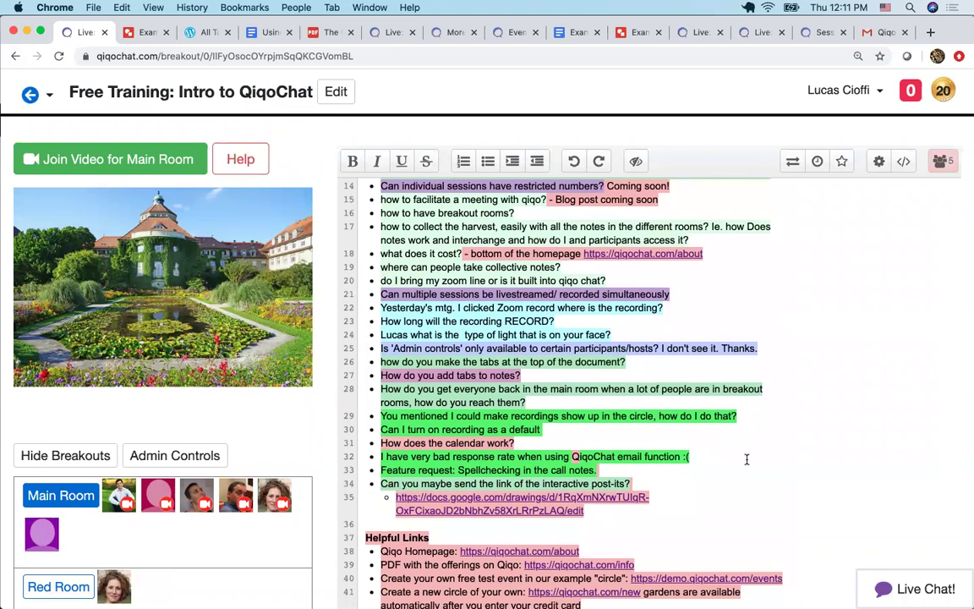
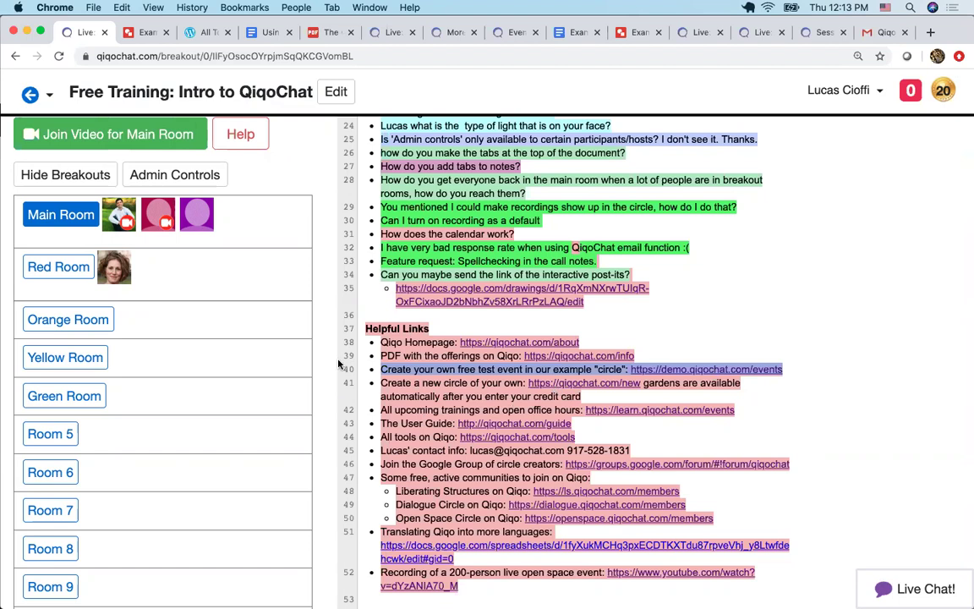
Open qiqochat.com/new in a new tab and title the new circle "My Example Circle".
key("super+t")
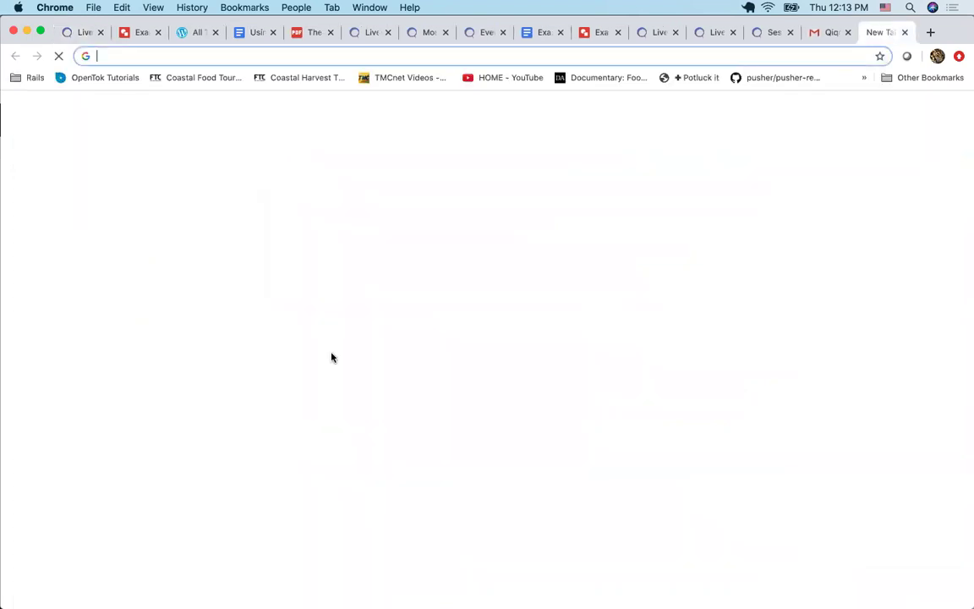
type("qiqochat.com/new")
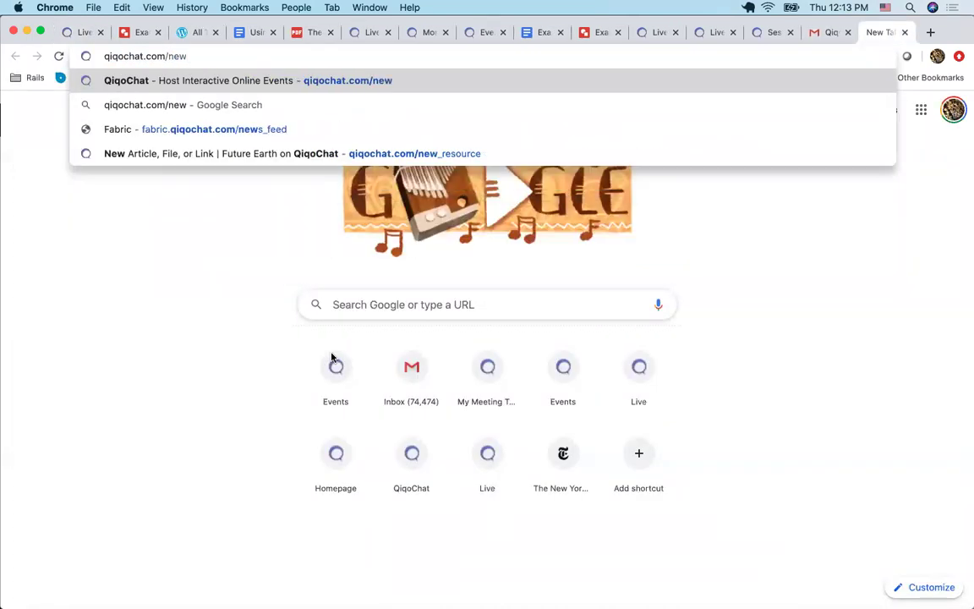
key("Return")
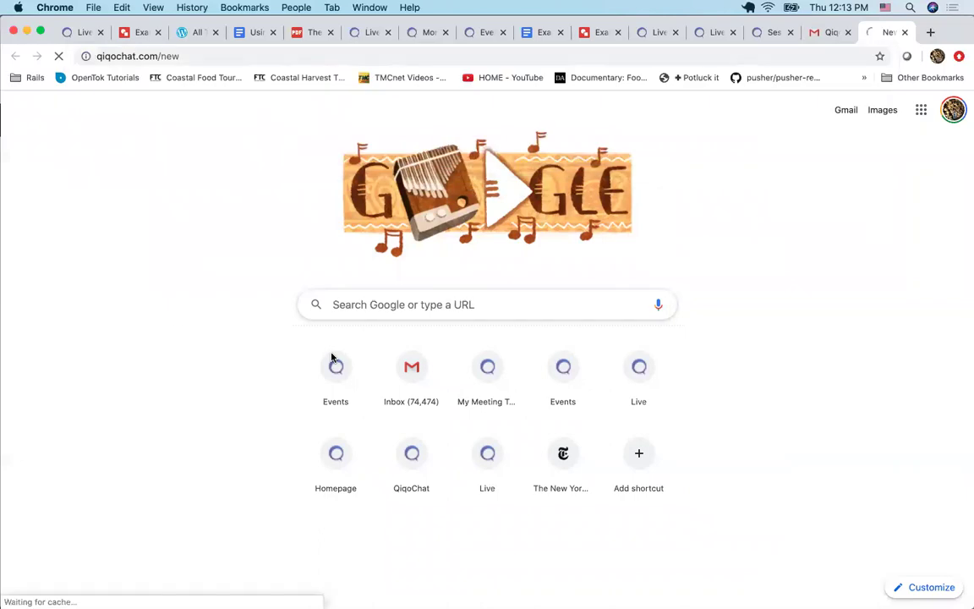
type("My E")
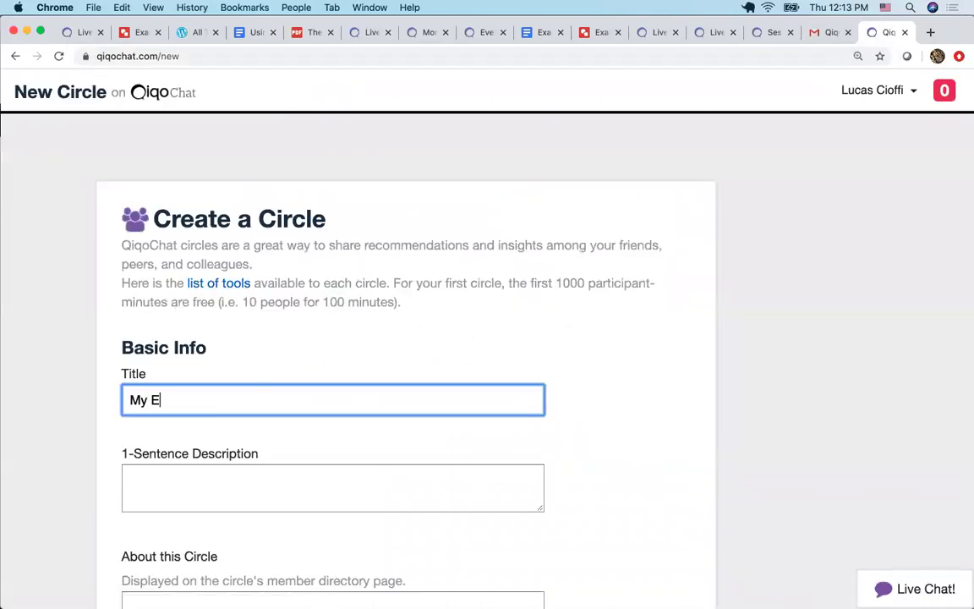
type("xample Circle")
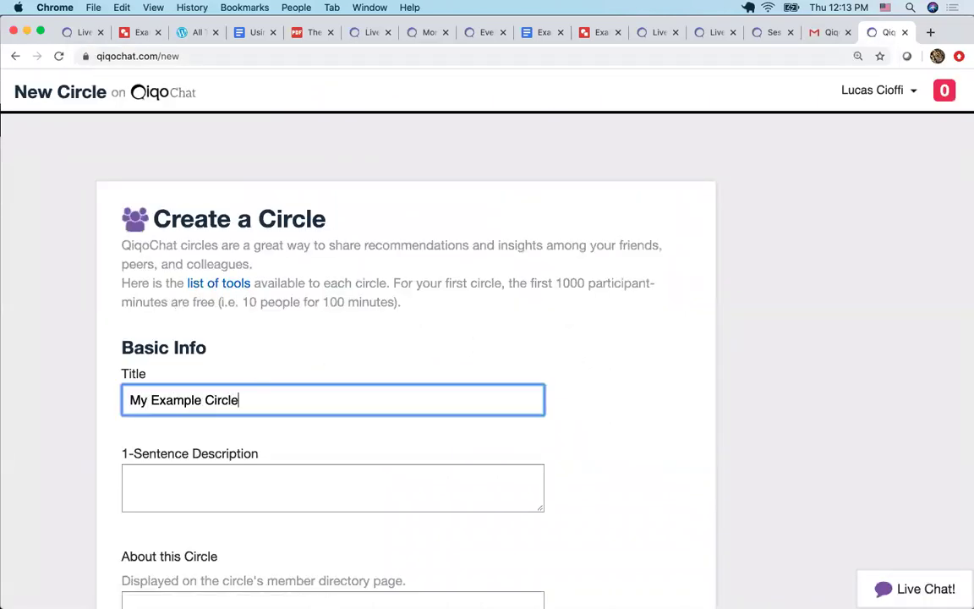
Enter "This is for testing." as the circle's one-sentence description.
scroll(173, 519, "down", 5)
scroll(172, 518, "down", 2)
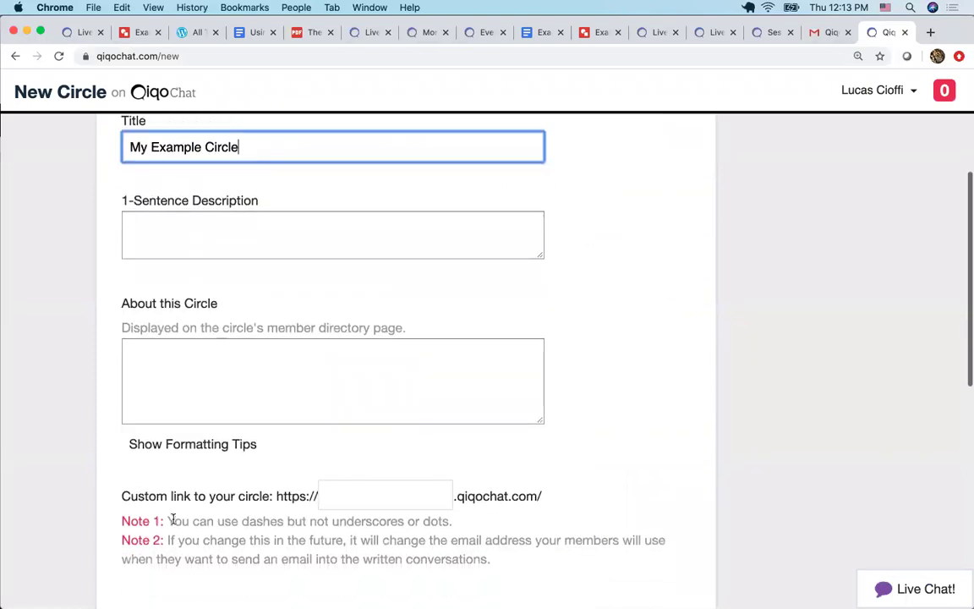
left_click(192, 190)
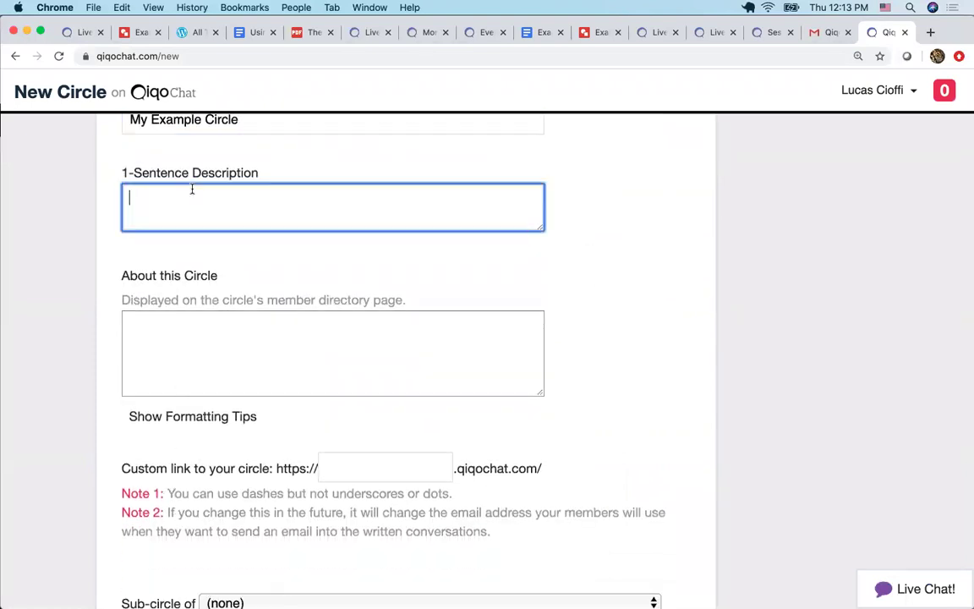
type("Th")
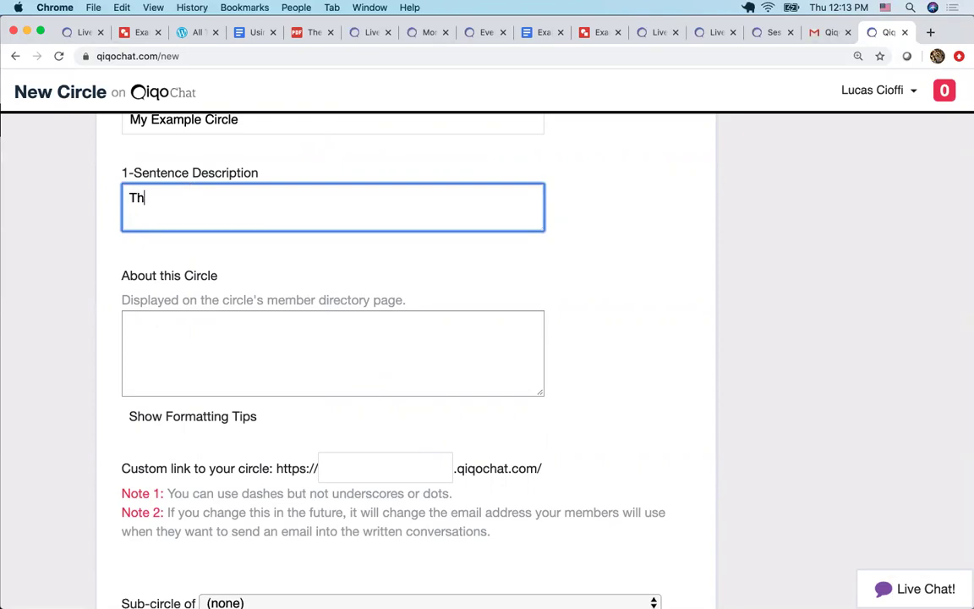
type("is is for testing.")
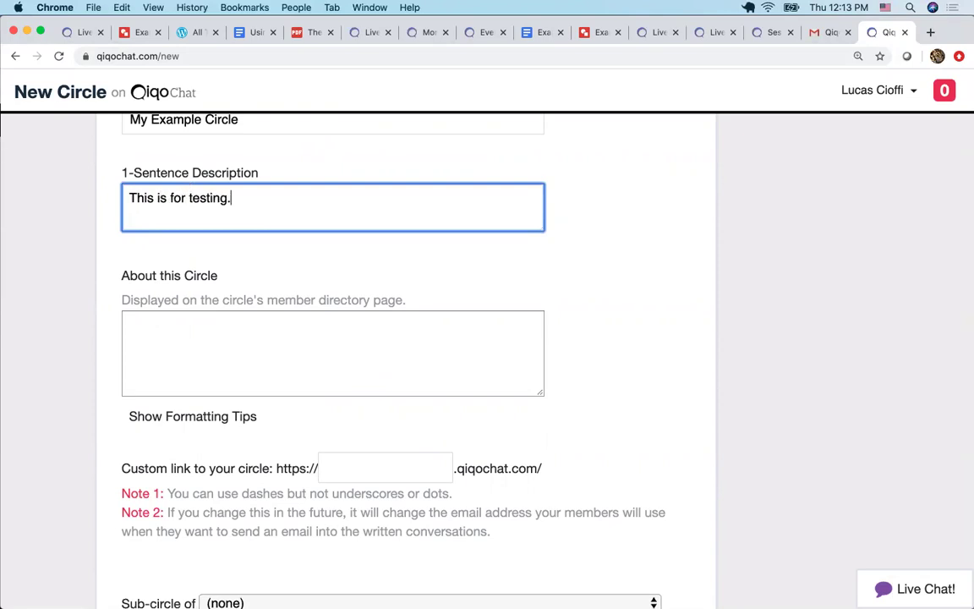
Try testing1 as the circle's custom link, then set it to testing12.
left_click(337, 466)
type("t")
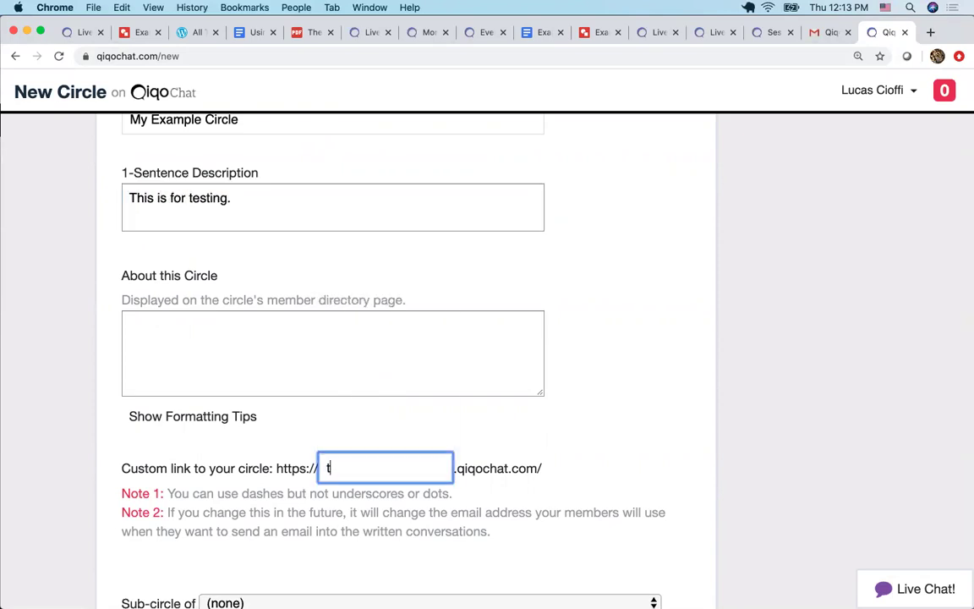
type("esting1")
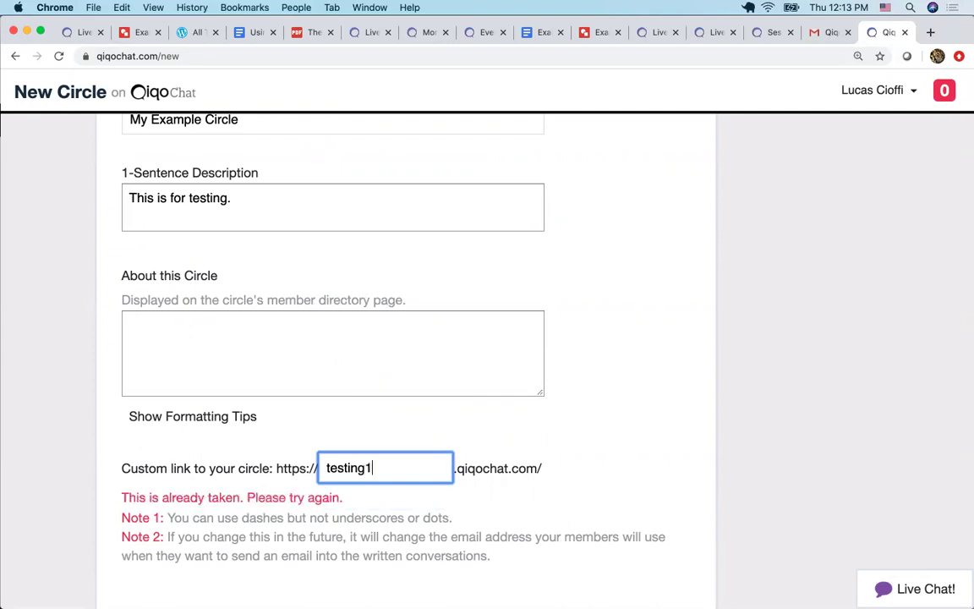
type("2")
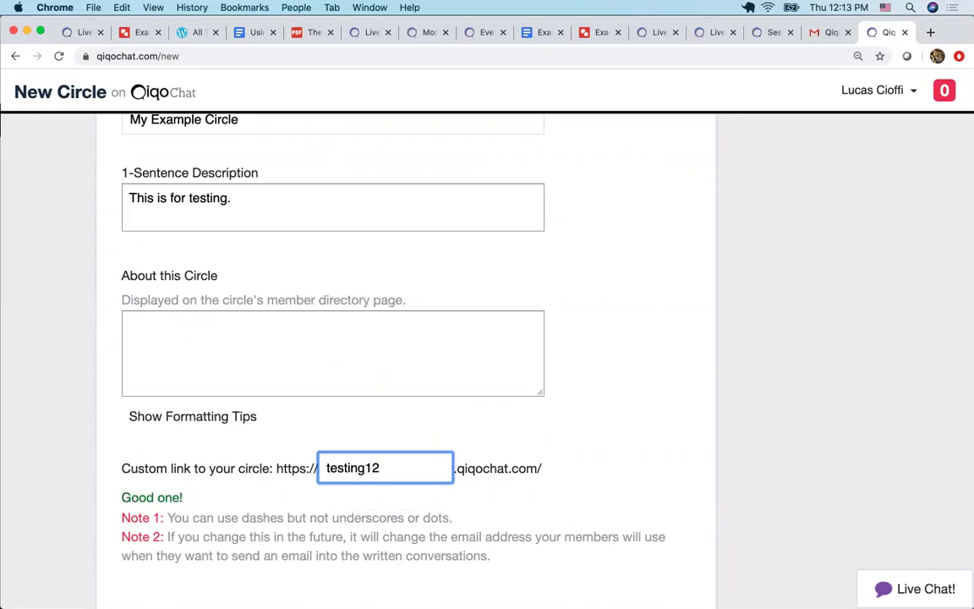
Show the new circle's additional options and expand the Member Access & Assistant Admins settings.
scroll(406, 356, "down", 5)
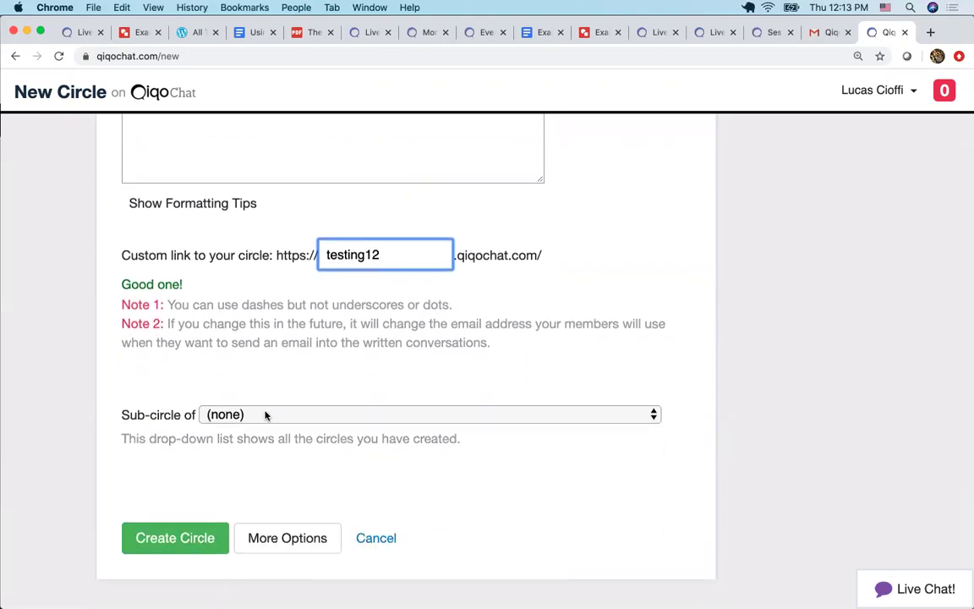
left_click(293, 541)
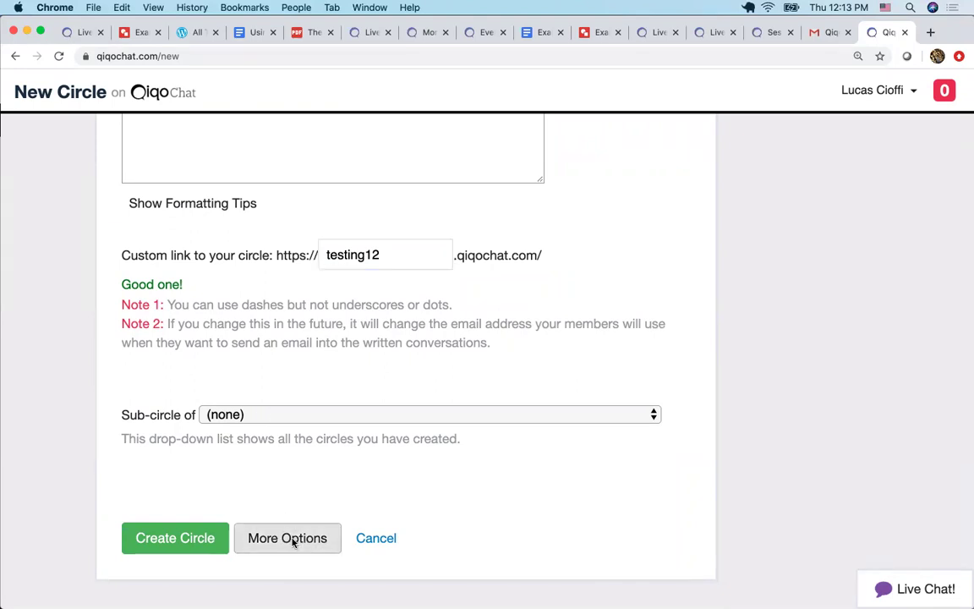
scroll(293, 543, "down", 3)
scroll(294, 543, "down", 5)
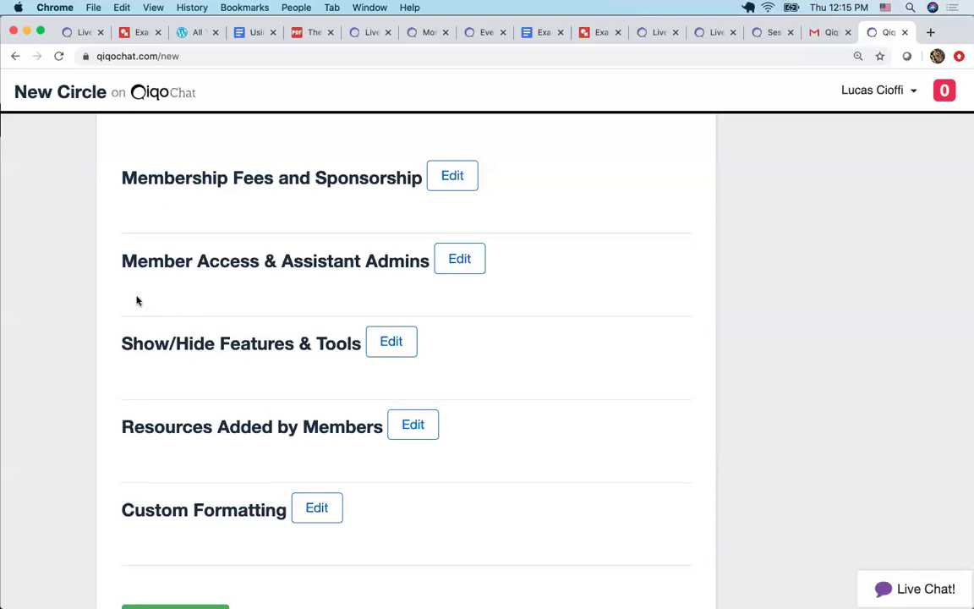
triple_click(148, 262)
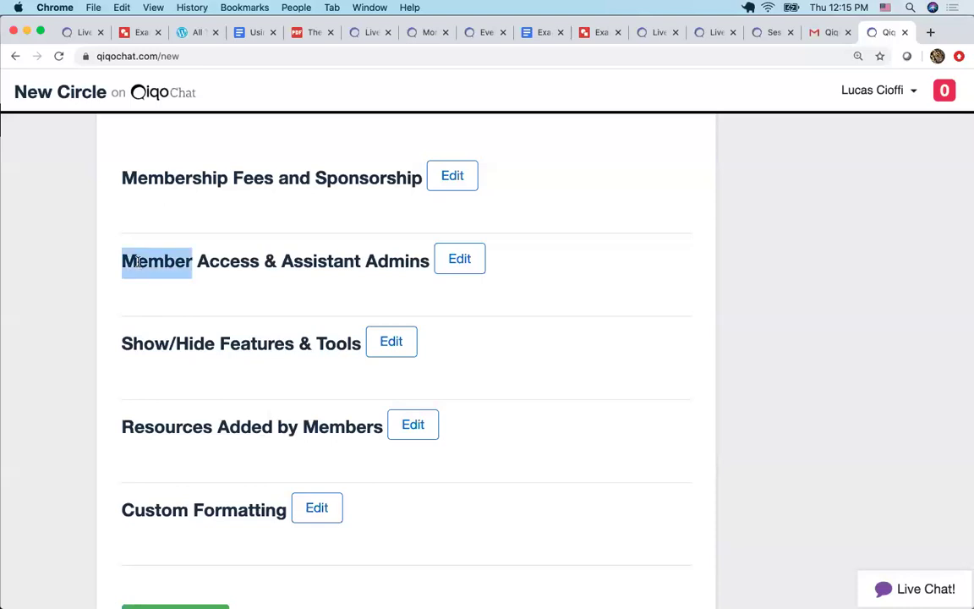
double_click(148, 347)
left_click(464, 269)
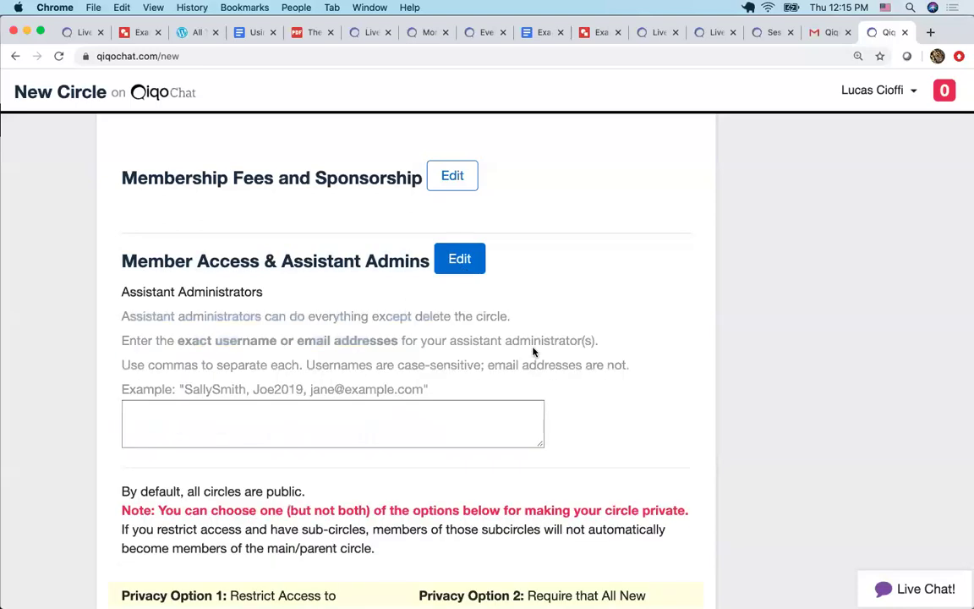
Examine the two privacy options, highlighting the email address restriction and the requirement for invitations from existing members.
scroll(533, 230, "down", 5)
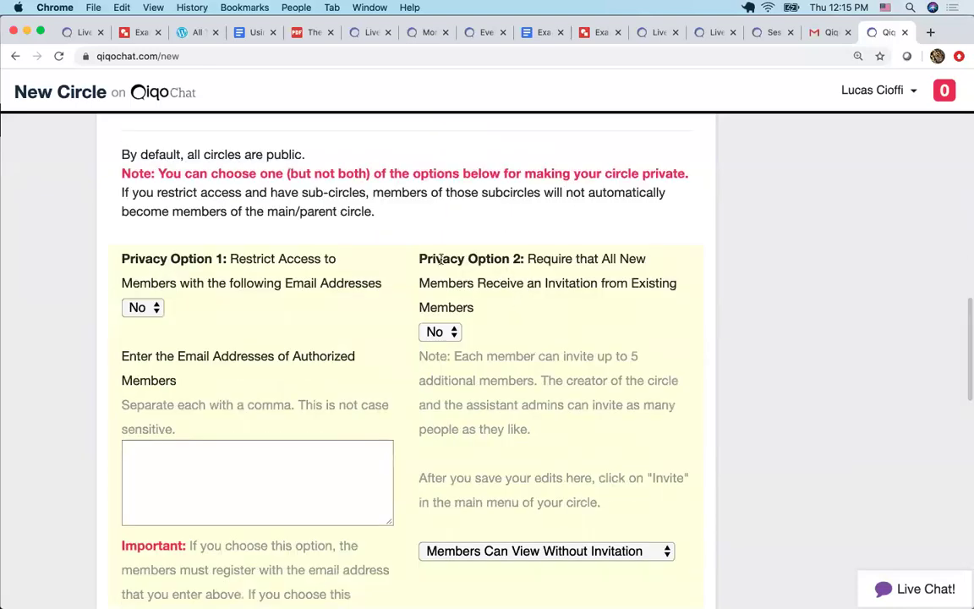
left_click_drag(236, 256, 398, 294)
left_click_drag(527, 259, 534, 315)
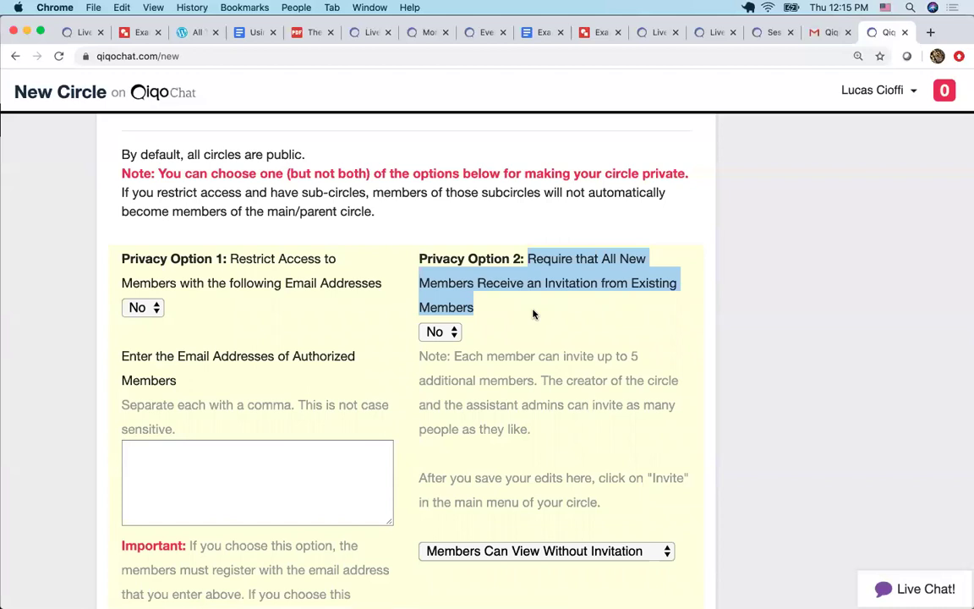
left_click(528, 256)
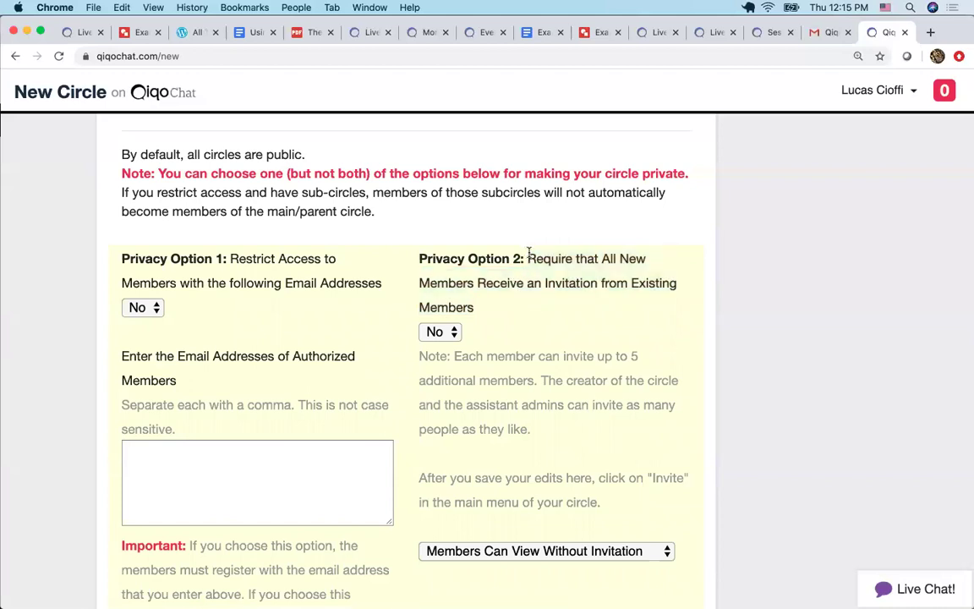
Highlight the invitation requirement, collapse the Member Access & Assistant Admins settings, and point out the Show/Hide Features & Tools section.
left_click_drag(529, 257, 532, 303)
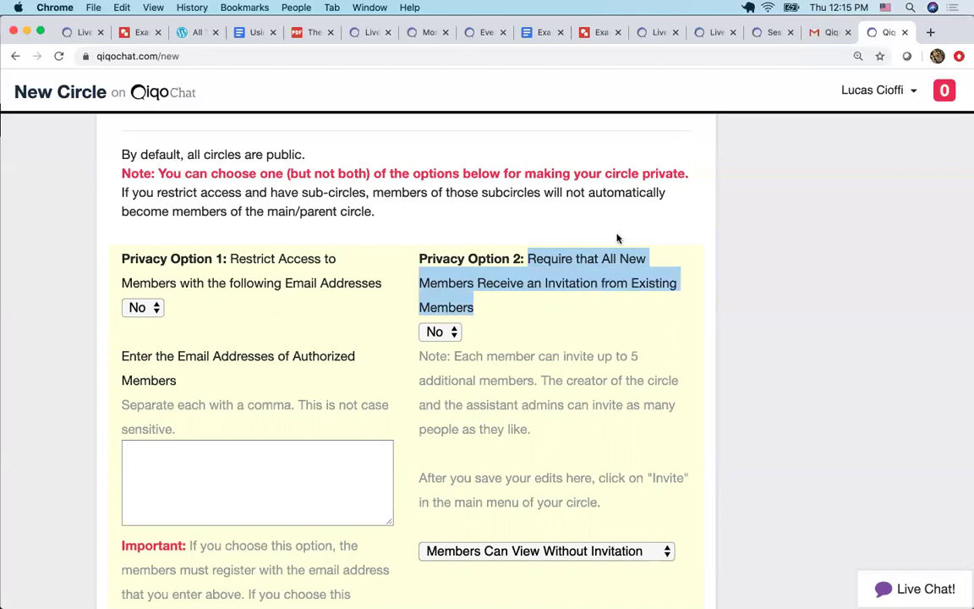
scroll(617, 240, "up", 5)
left_click(461, 202)
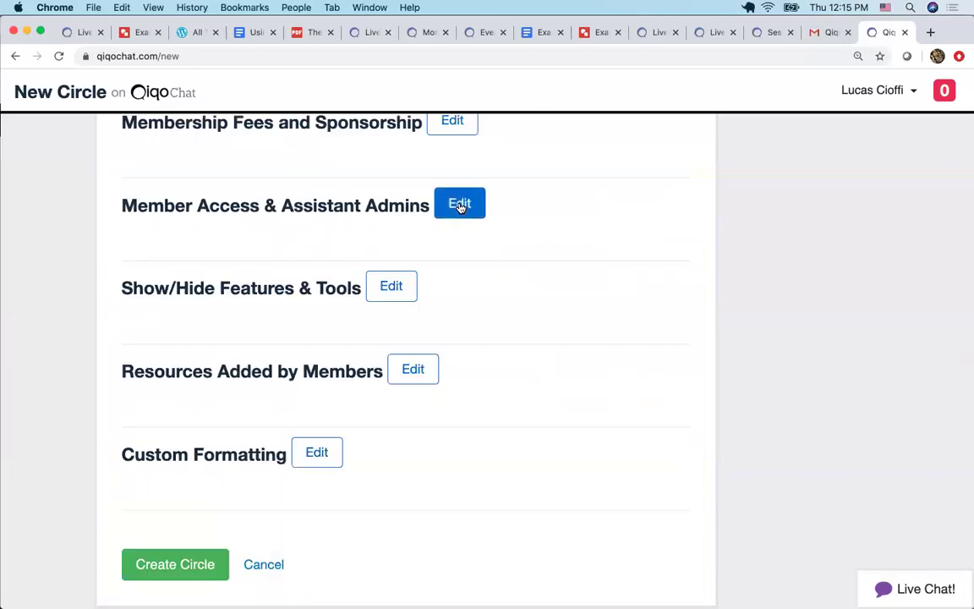
triple_click(229, 297)
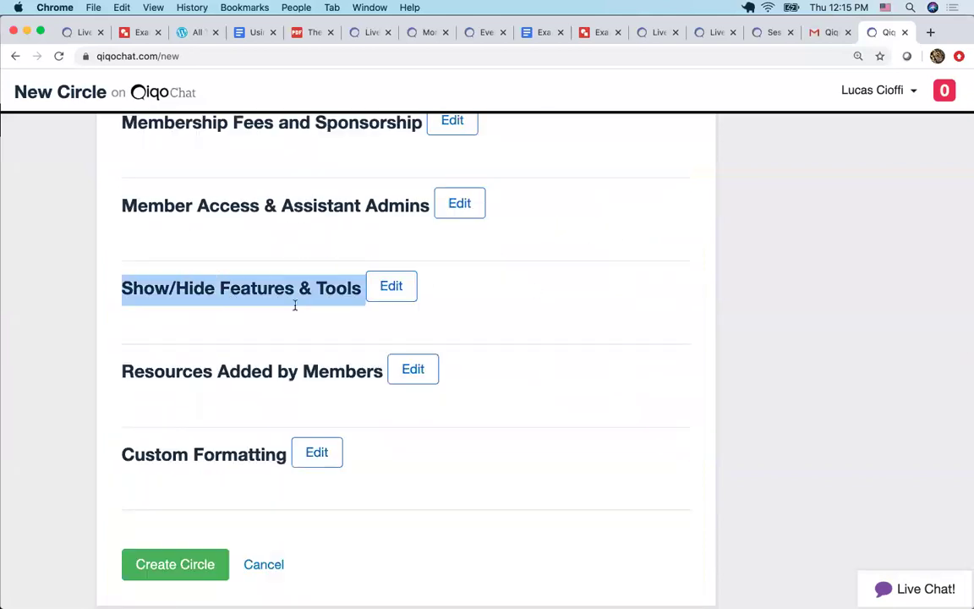
left_click(537, 326)
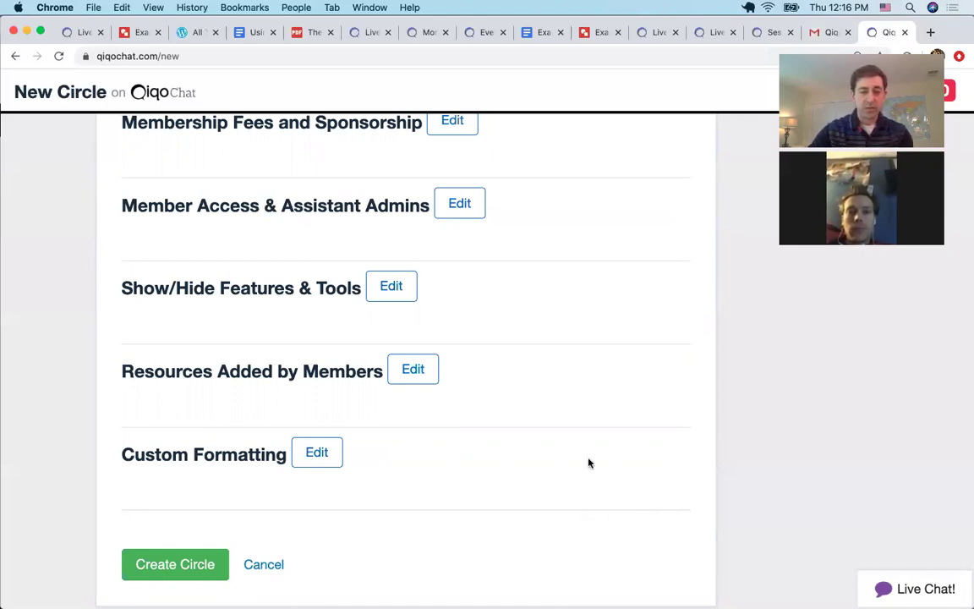
Switch from the new circle form in Chrome to the Liberating Structures workspace in Slack.
key("super+Tab")
key("super+Tab")
key("super+Tab")
key("super+Tab")
key("super+Tab")
key("super+Tab")
key("super+Tab")
key("super+Tab")
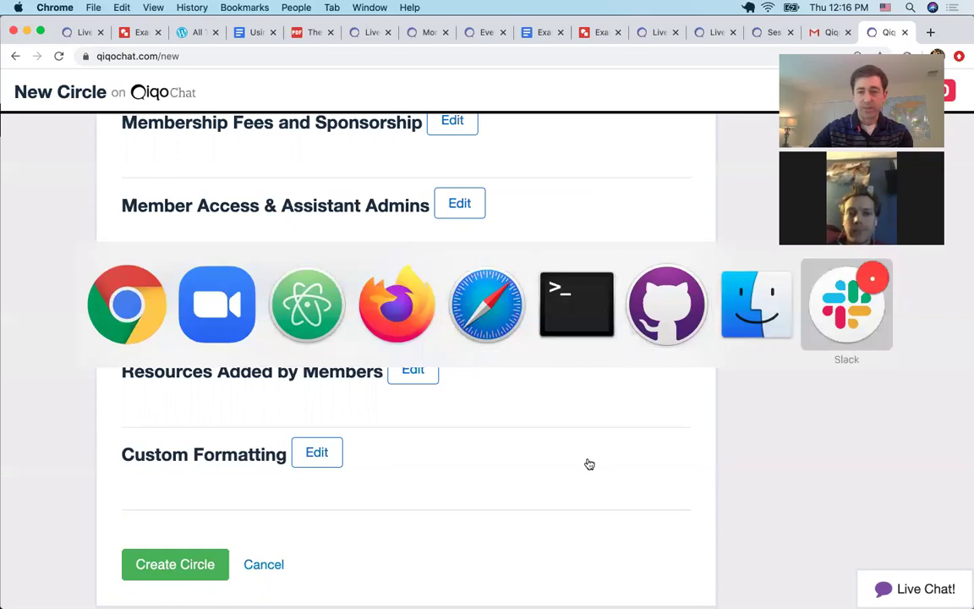
key("super+Tab")
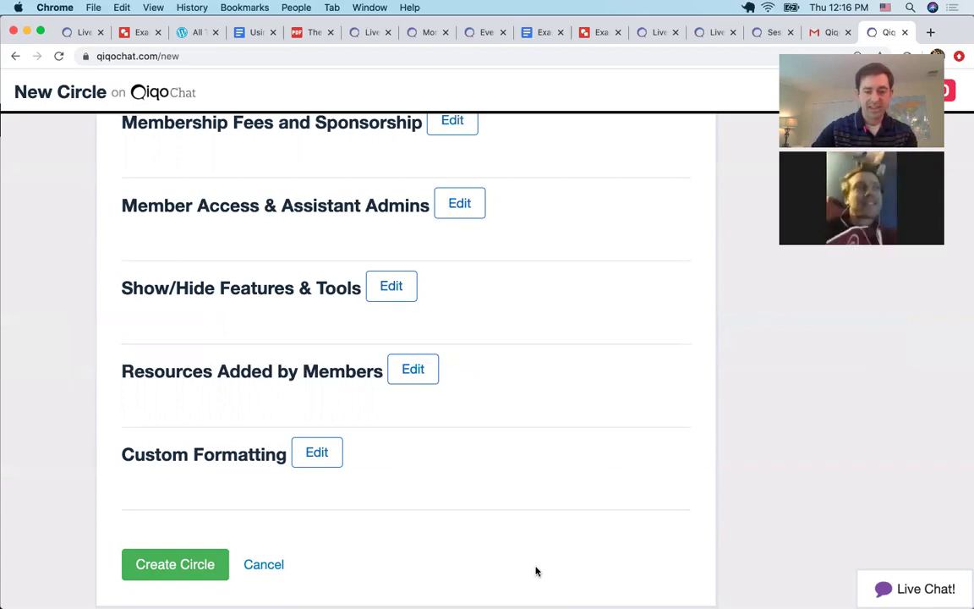
key("super+Tab")
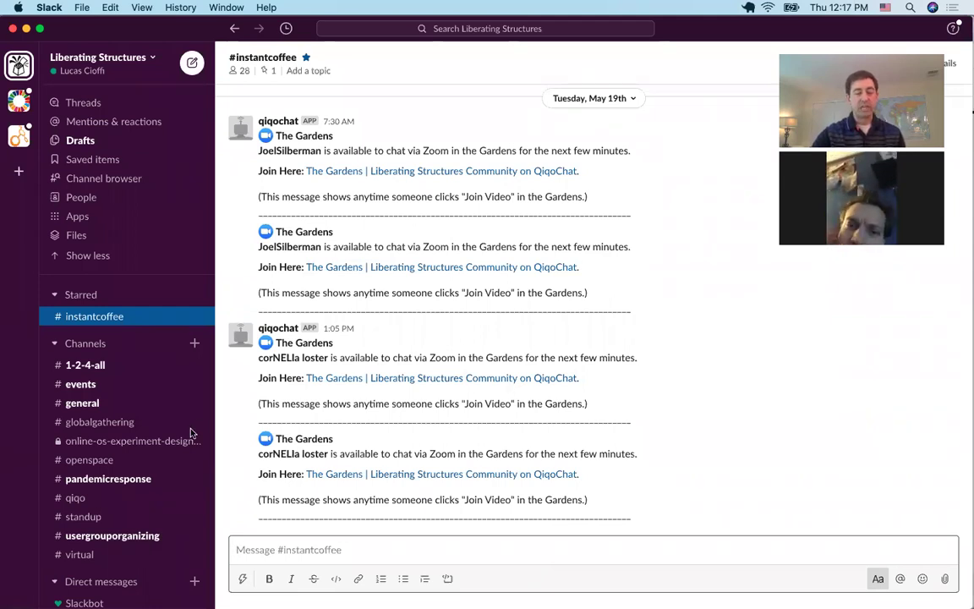
Open the #events channel and highlight qiqochat's announcement of the new online event on May 21.
left_click(88, 385)
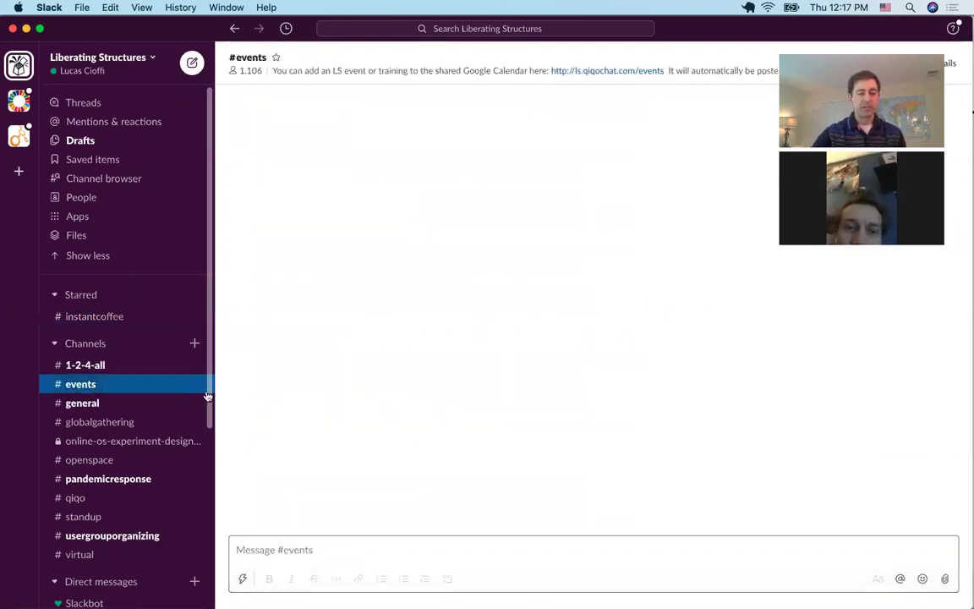
scroll(392, 456, "up", 3)
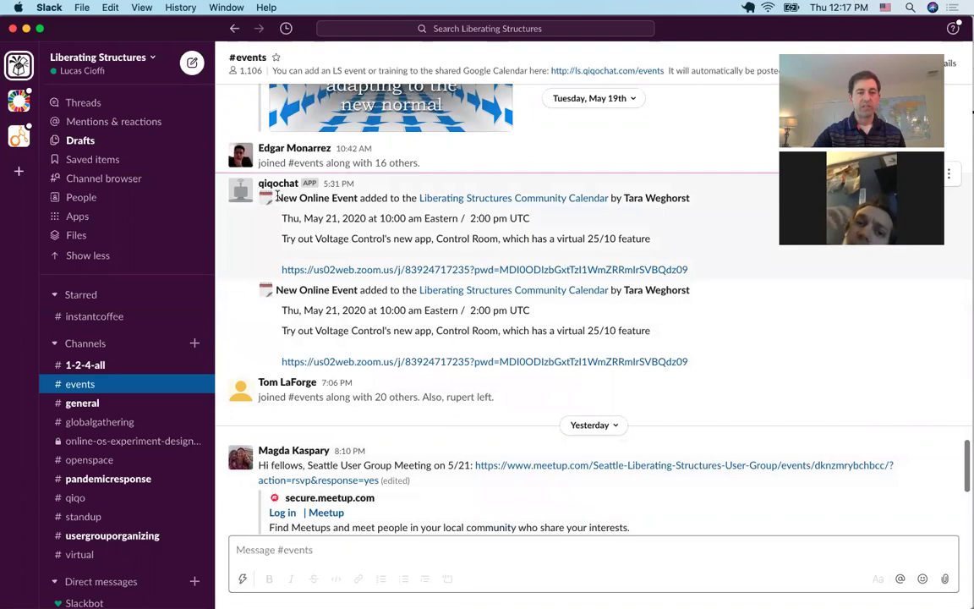
left_click_drag(252, 178, 559, 236)
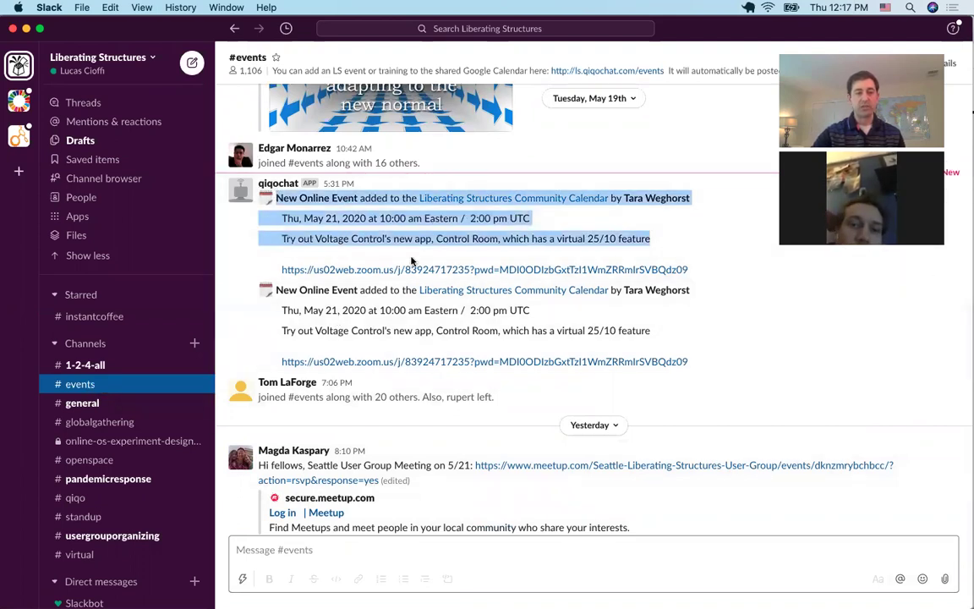
left_click(744, 238)
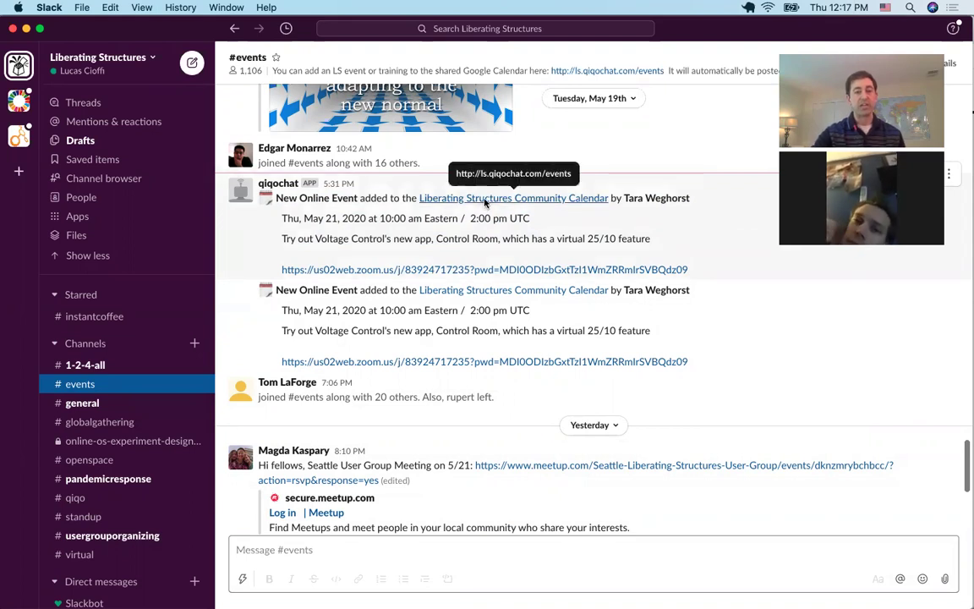
Open the Liberating Structures Community Calendar from the announcement and view the May 2020 month of events.
left_click(437, 193)
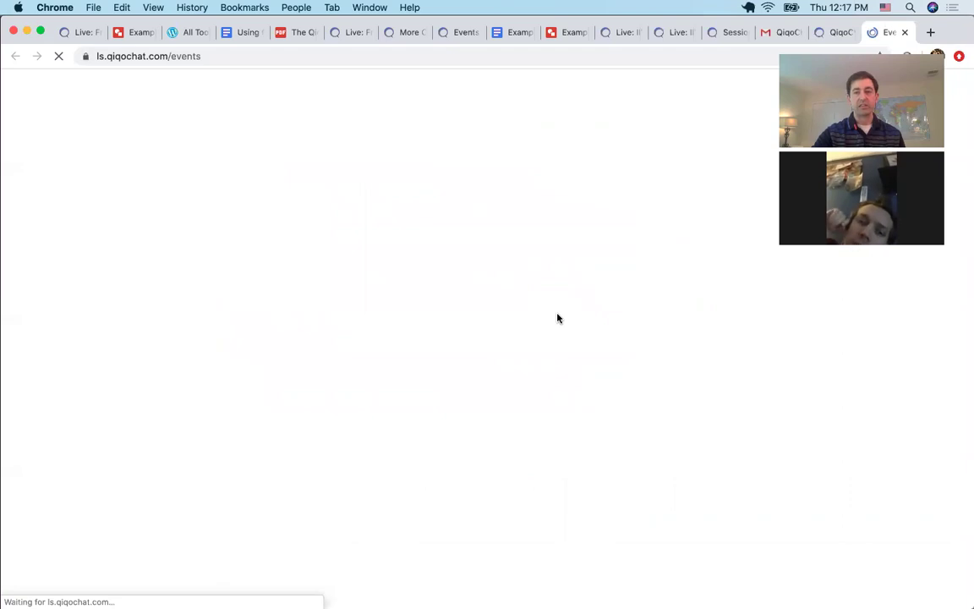
scroll(621, 479, "down", 10)
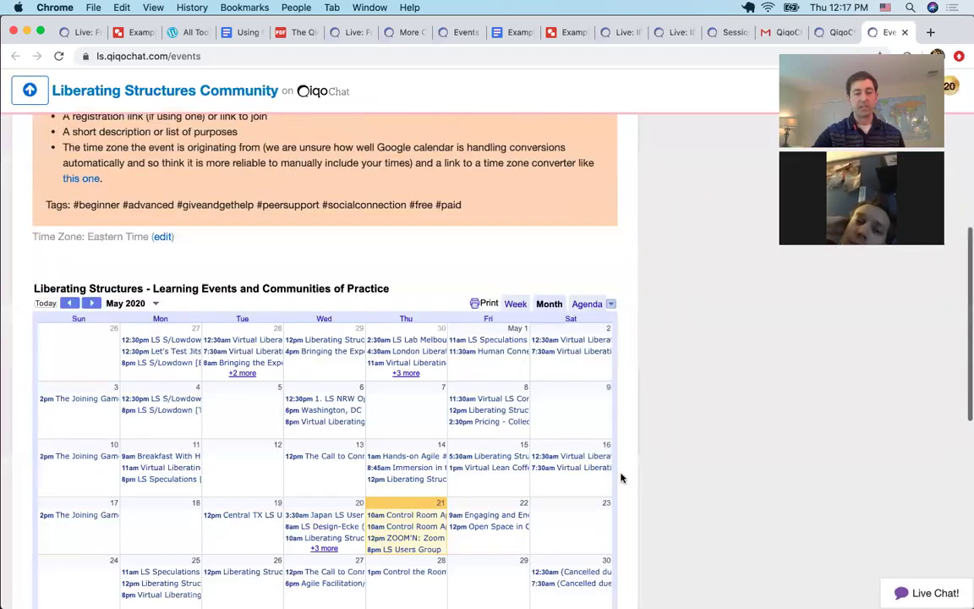
scroll(621, 479, "down", 1)
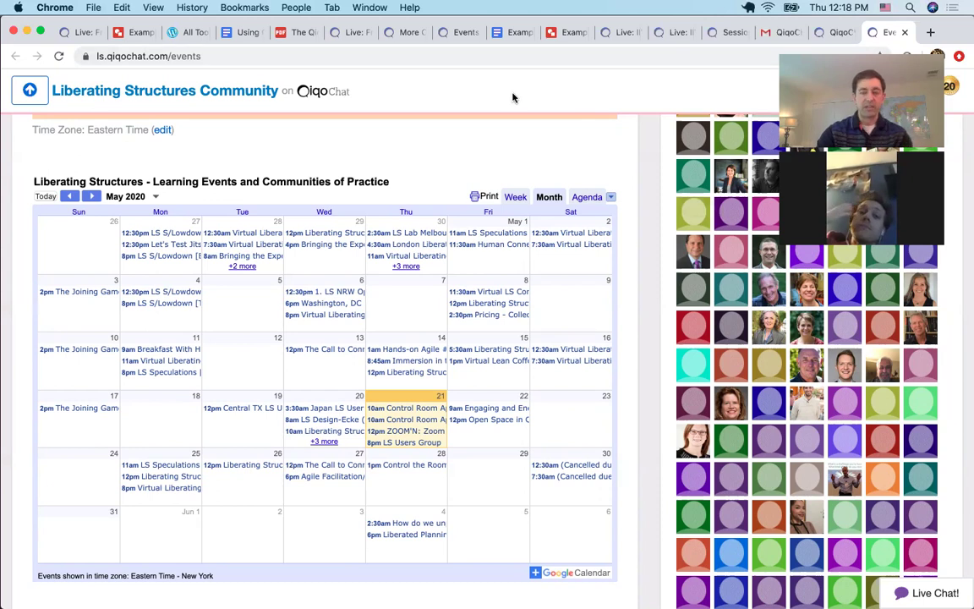
Return to the Intro to QiqoChat training notes and add "(happy hour tips included in there)" after the User Guide link.
left_click(76, 35)
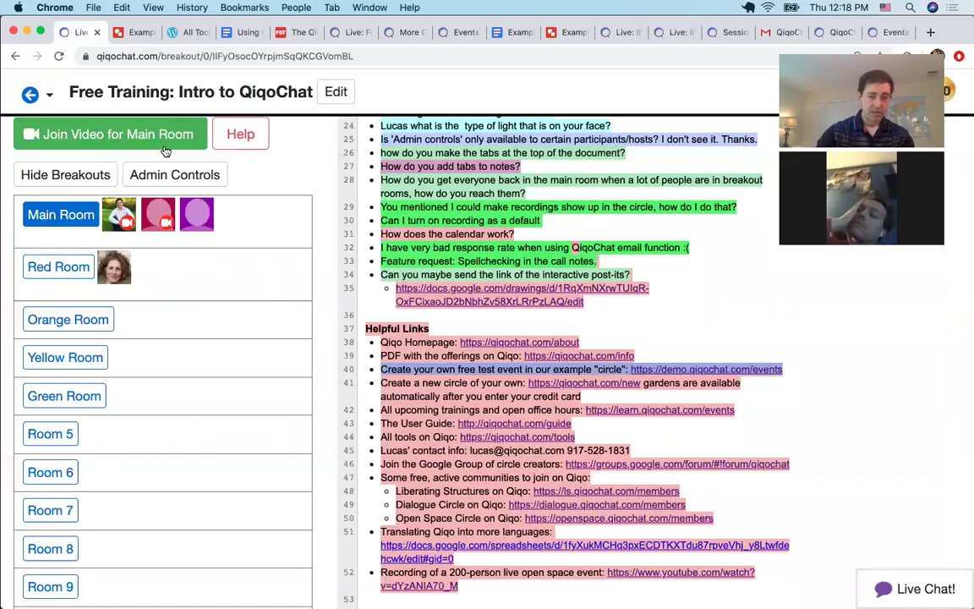
left_click(587, 428)
type("(")
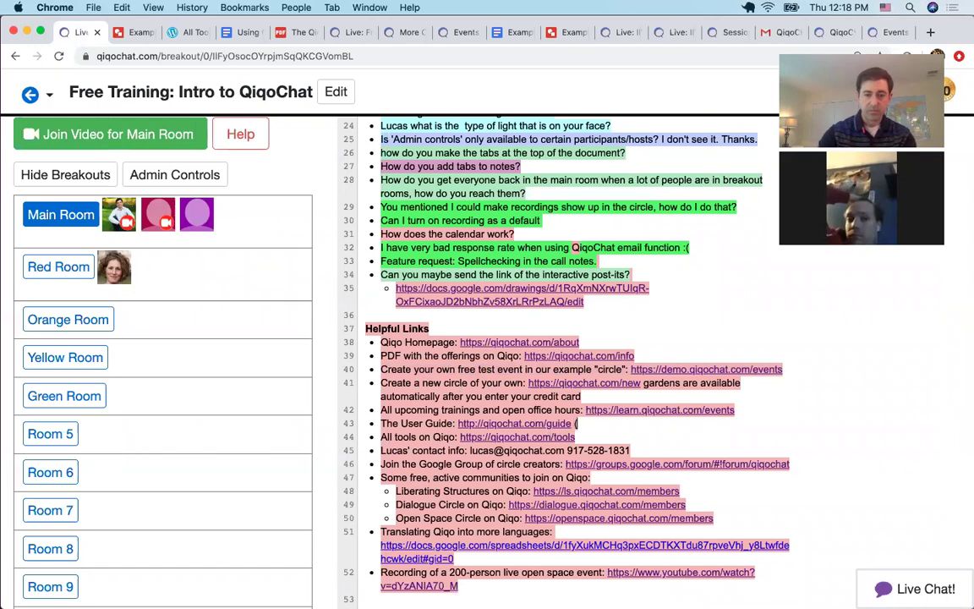
type("happy hour ")
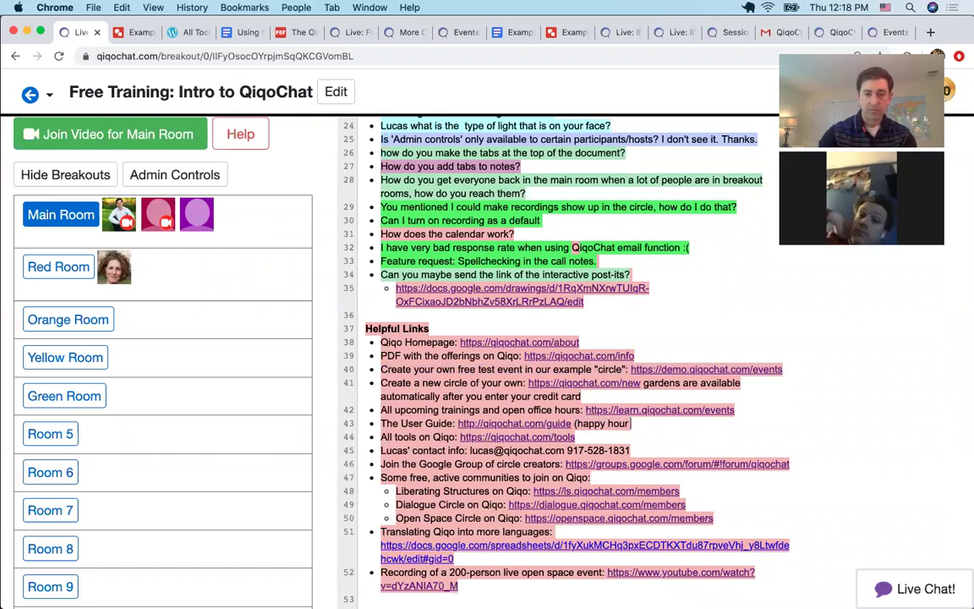
type("tips included in there)")
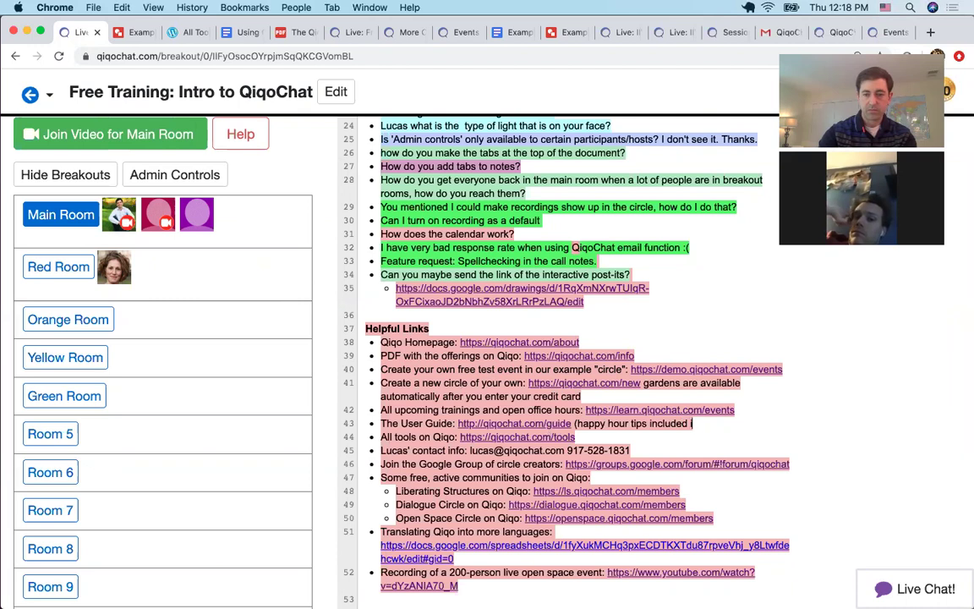
Open the User Guide from the notes, then examine the "Using Qiqo for Virtual Happy Hours" document from its start.
left_click(514, 423)
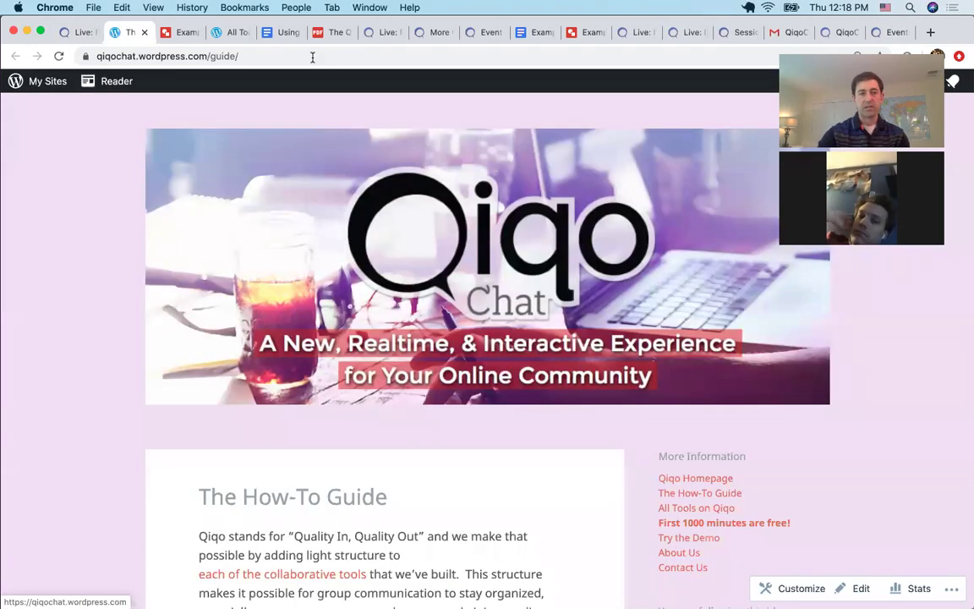
left_click(282, 33)
scroll(442, 313, "up", 15)
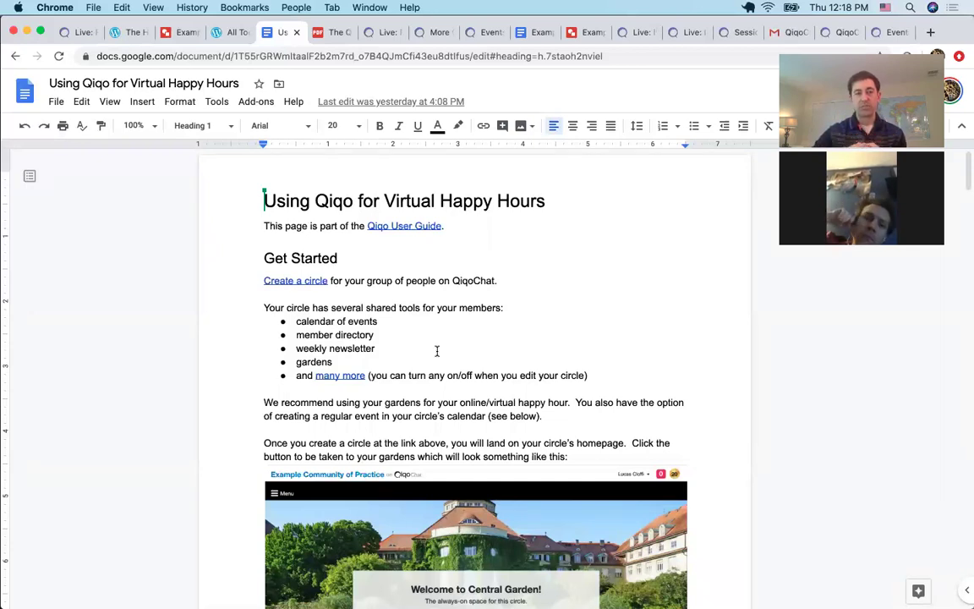
scroll(515, 360, "down", 5)
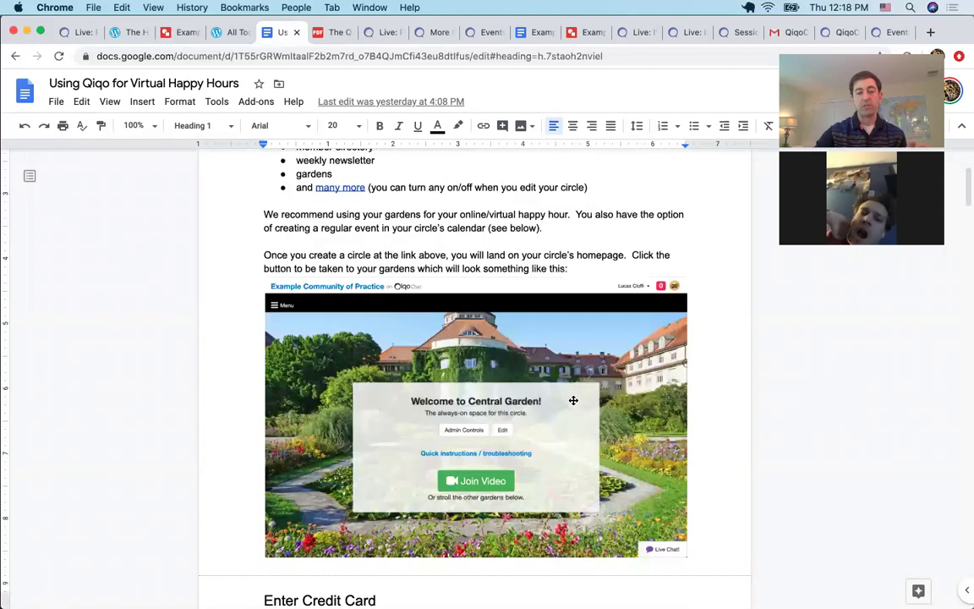